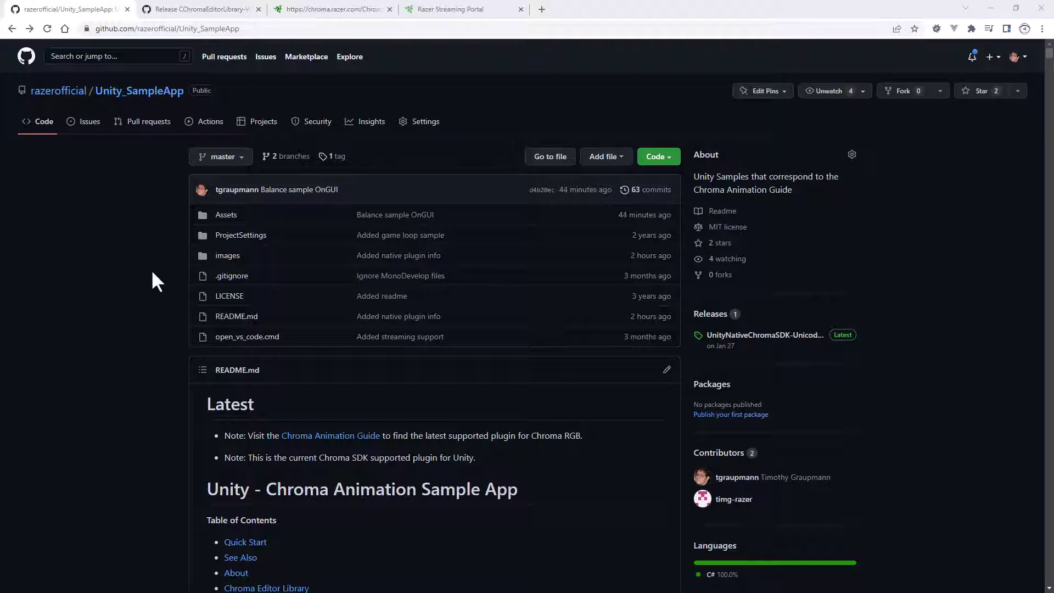
# Review the CChromaEditorLibrary-Windows-PC-1.0.0.3 release page, then view the Chroma Design Guide
pyautogui.click(196, 7)
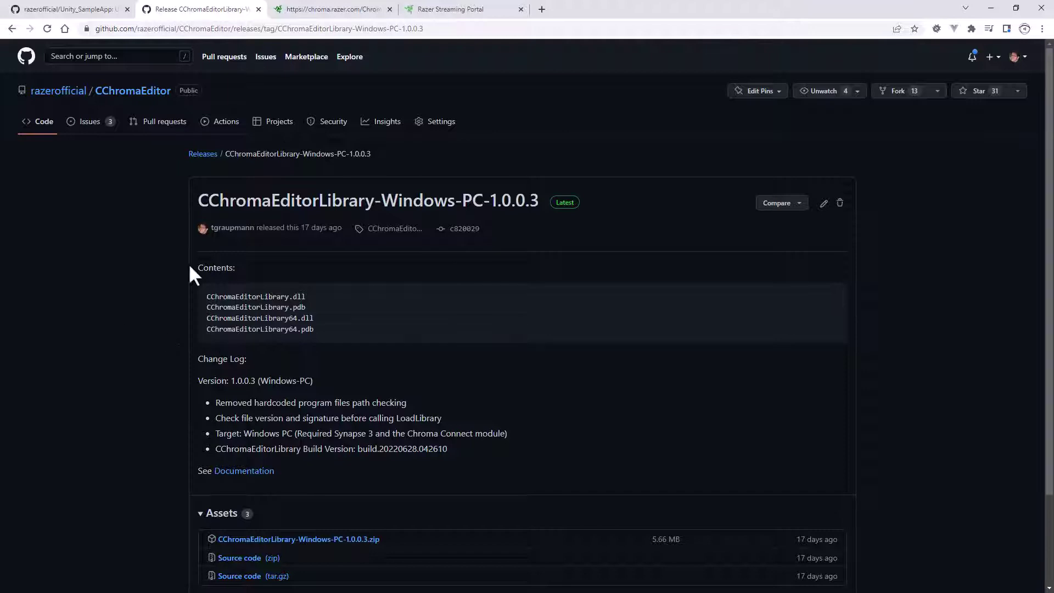
pyautogui.click(321, 9)
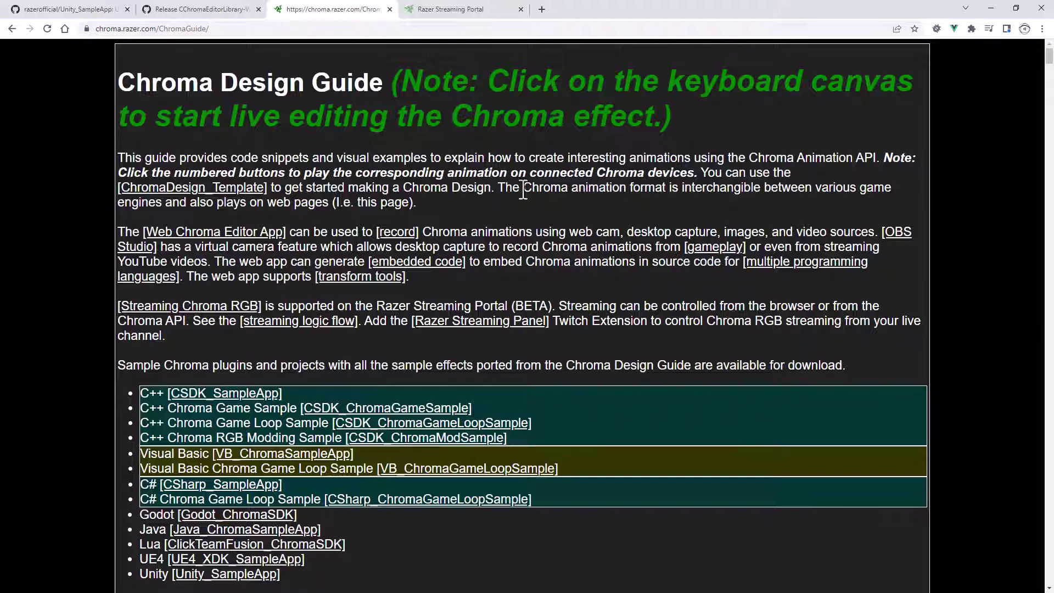
# Go back to the Unity_SampleApp repository page in the browser
pyautogui.click(73, 9)
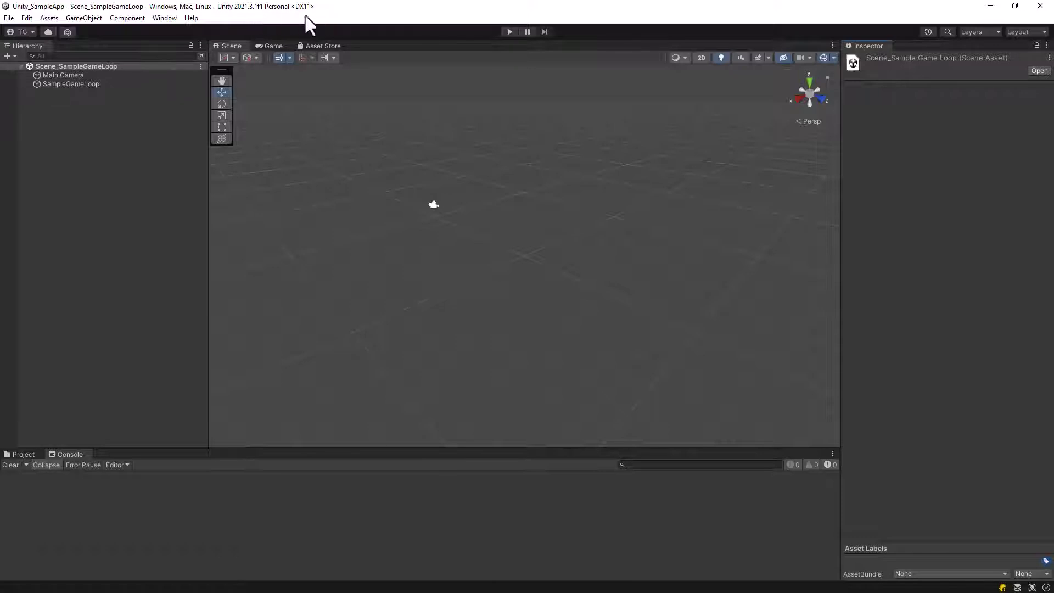
# Set the Project browser to One Column Layout, open Scene_SampleApp, and show the Console
pyautogui.click(22, 453)
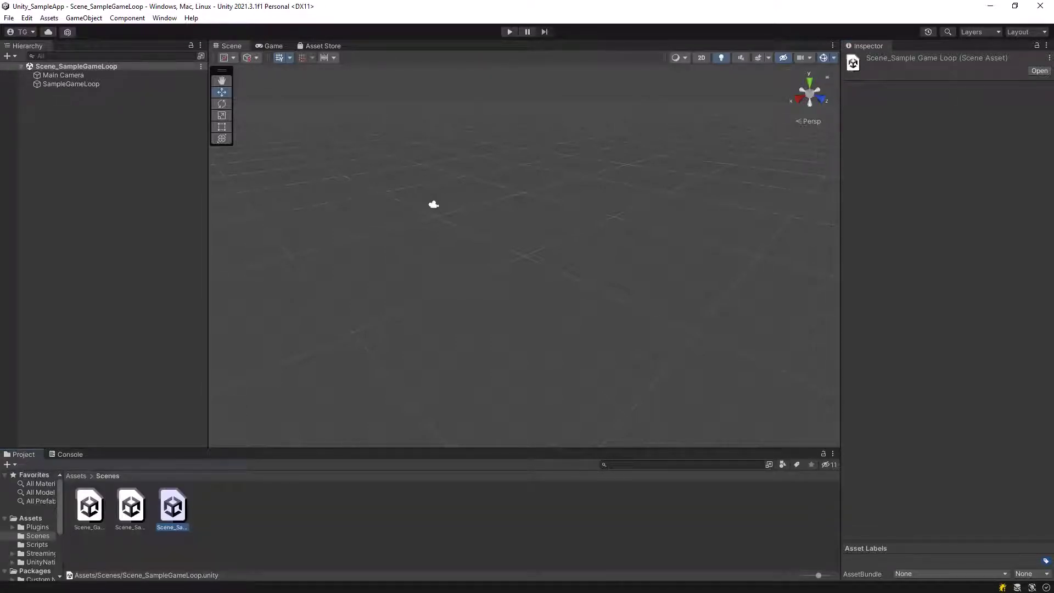
pyautogui.click(833, 454)
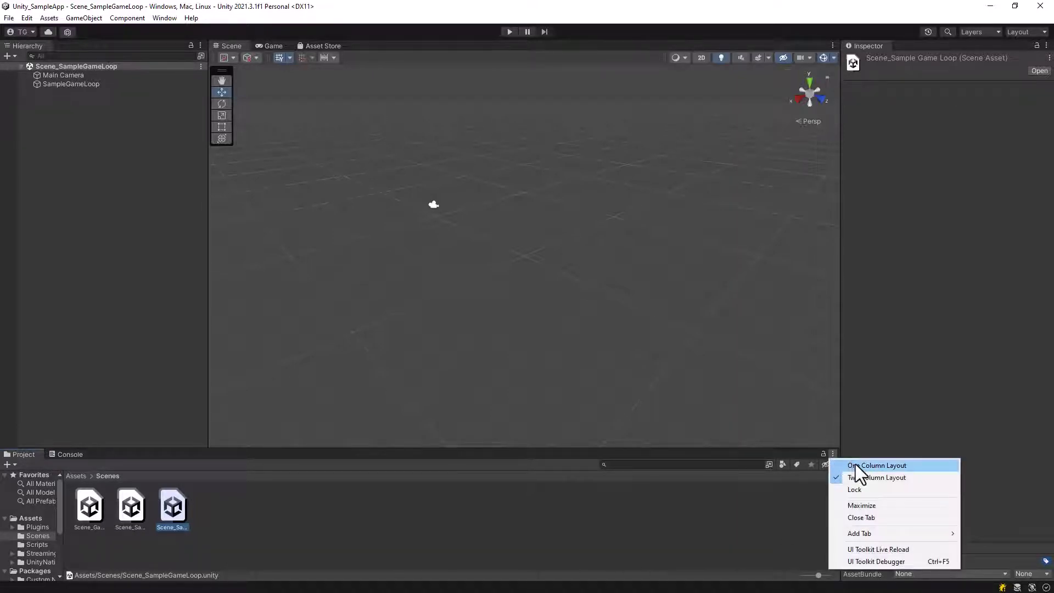
pyautogui.click(855, 465)
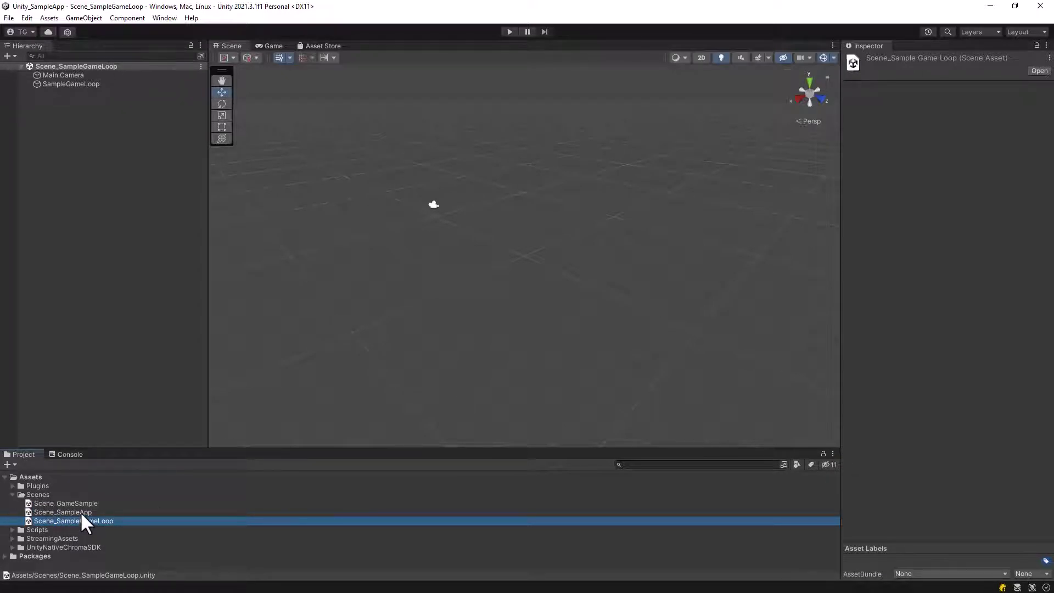
pyautogui.doubleClick(80, 512)
pyautogui.hotkey('ctrl', 'shift', 'c')
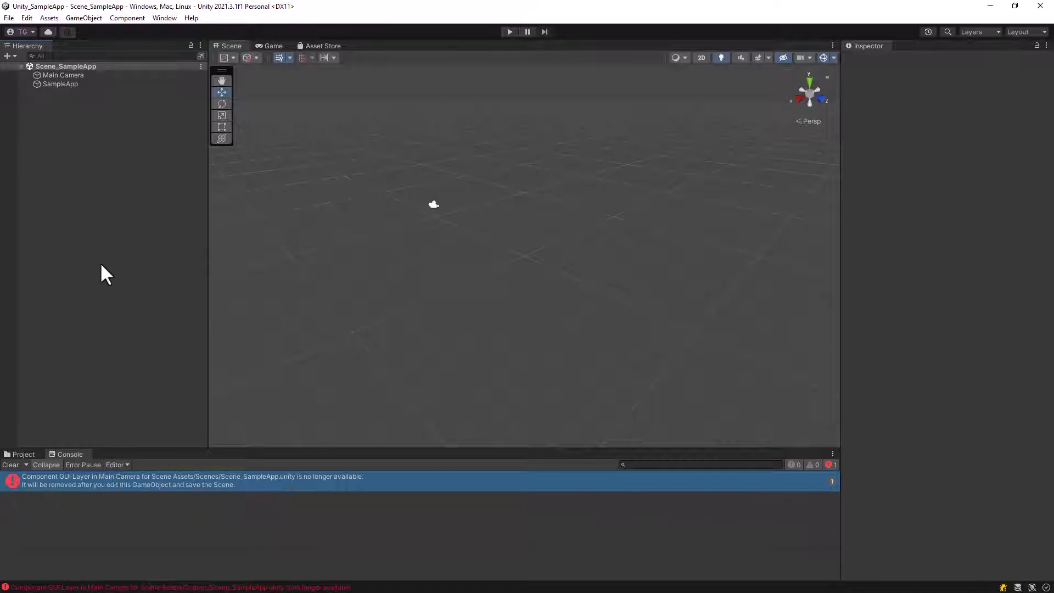
# Add and delete a temporary empty GameObject, then clear the Console's GUI Layer error
pyautogui.click(84, 18)
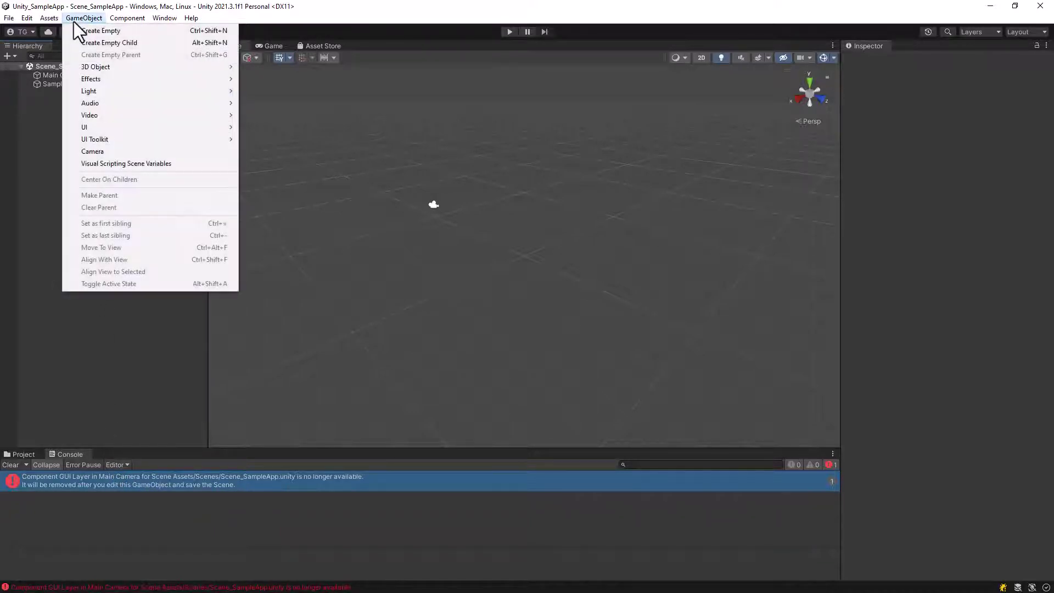
pyautogui.click(80, 31)
pyautogui.click(70, 103)
pyautogui.click(63, 93)
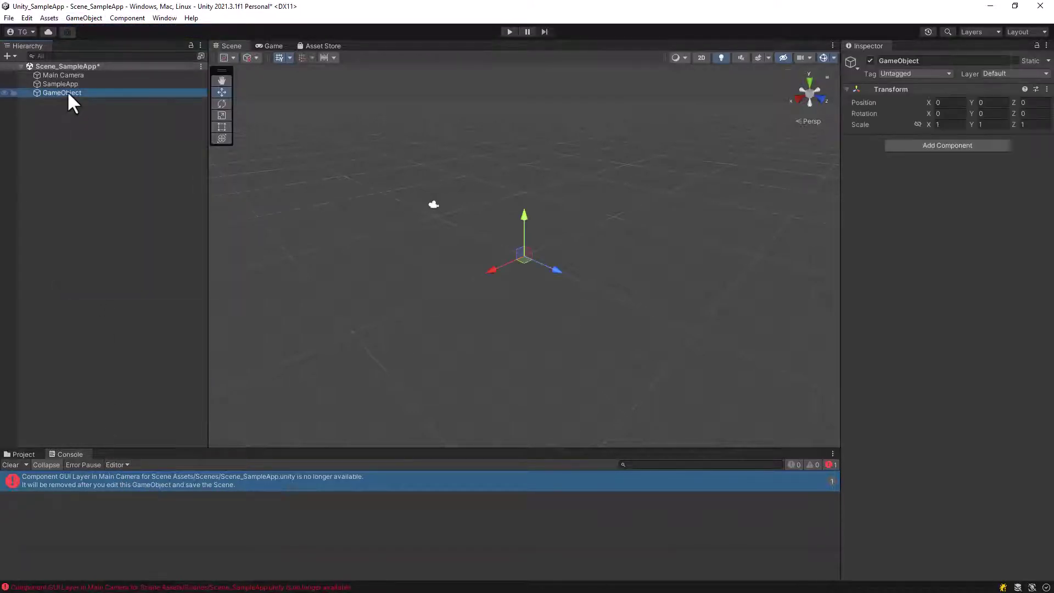
pyautogui.press('Delete')
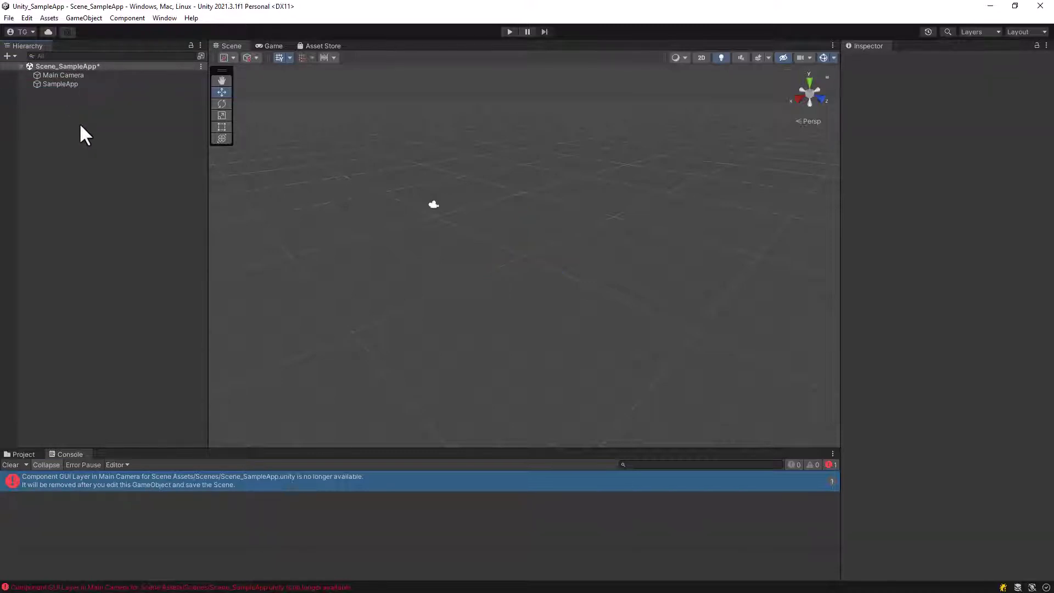
pyautogui.click(10, 464)
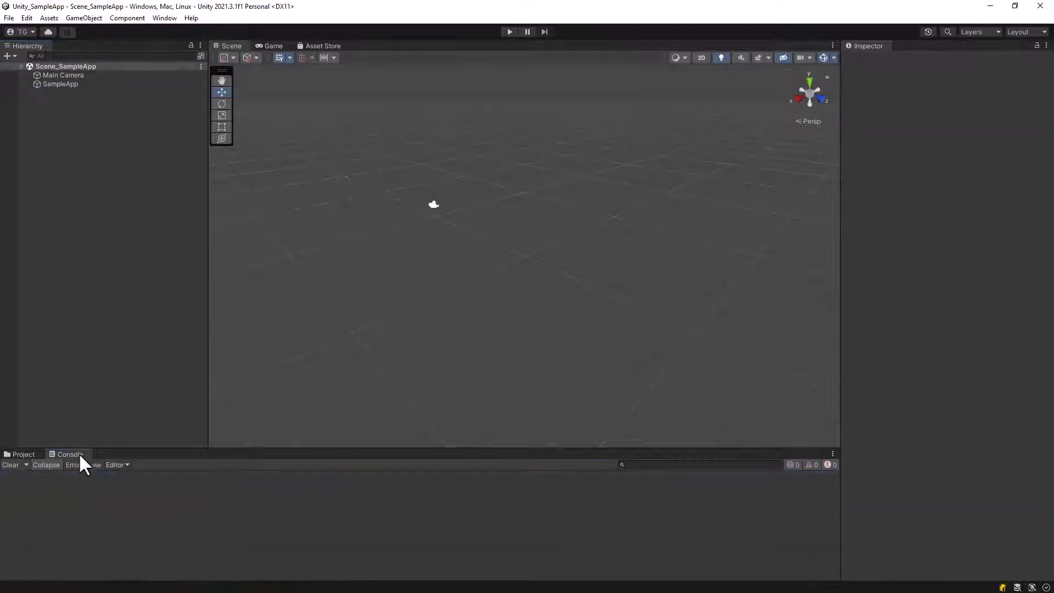
# Confirm the Console stays clear and expand the Plugins, x64 and x86 folders
pyautogui.click(23, 454)
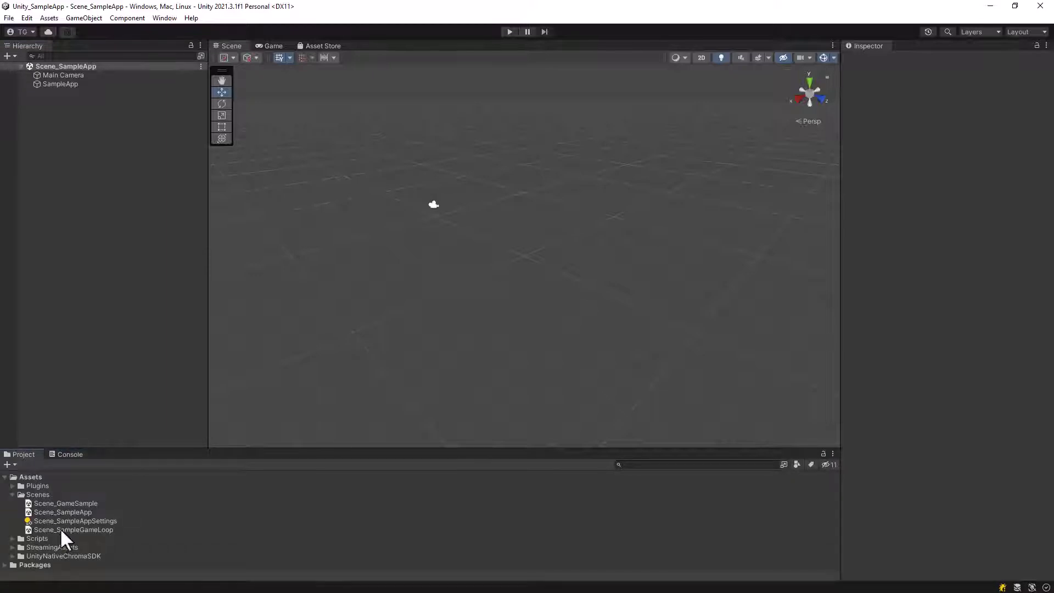
pyautogui.click(72, 512)
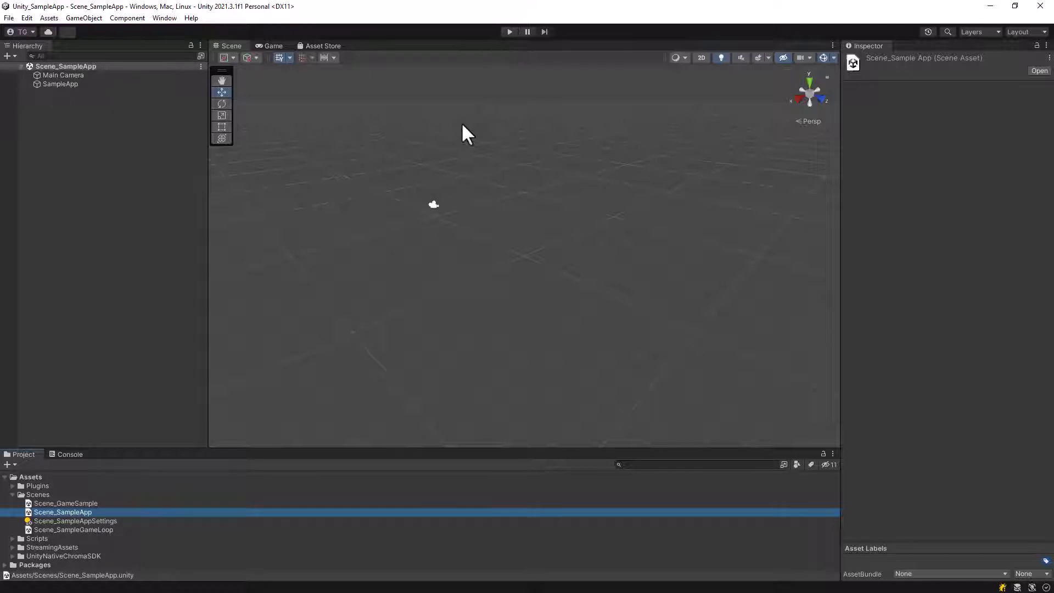
pyautogui.click(70, 455)
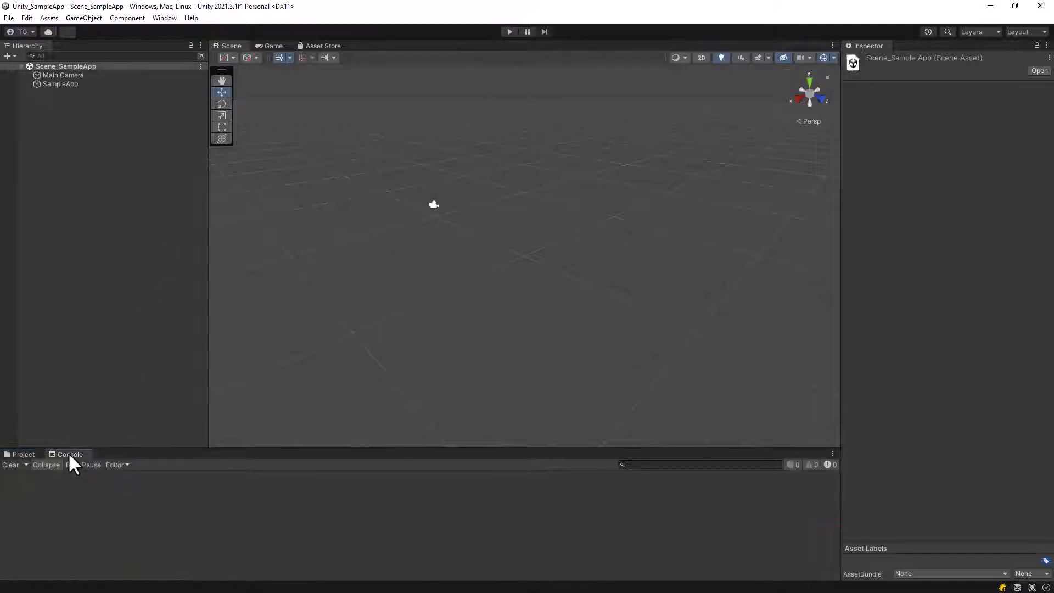
pyautogui.click(23, 454)
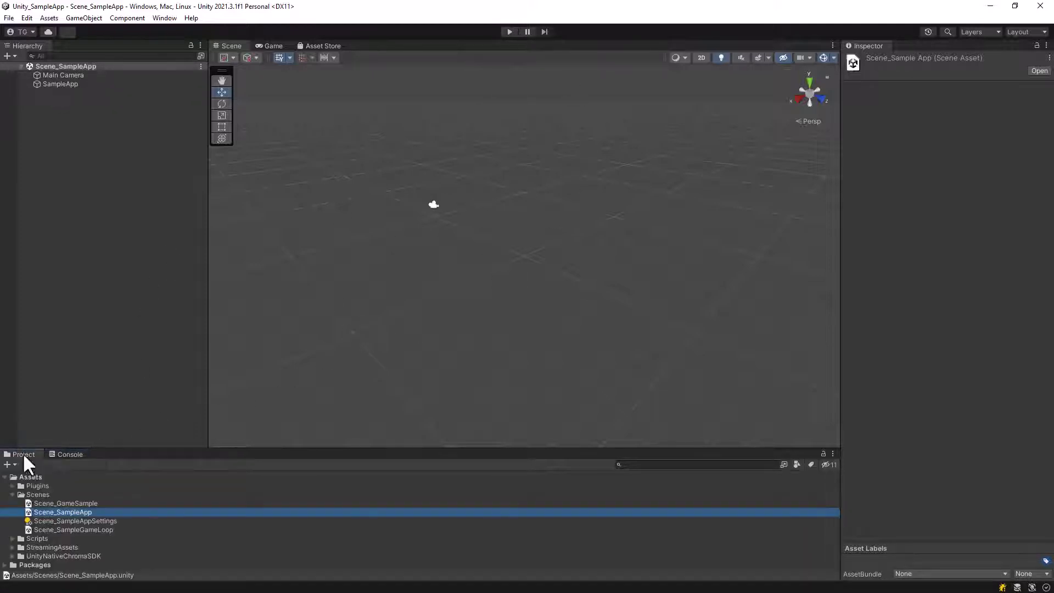
pyautogui.click(12, 486)
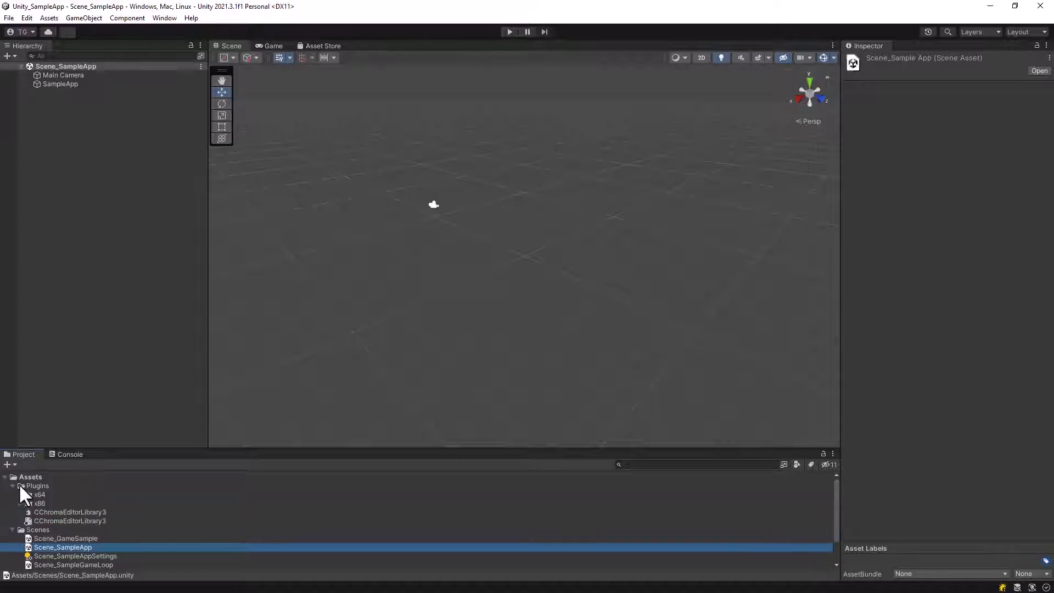
pyautogui.click(20, 495)
pyautogui.click(21, 522)
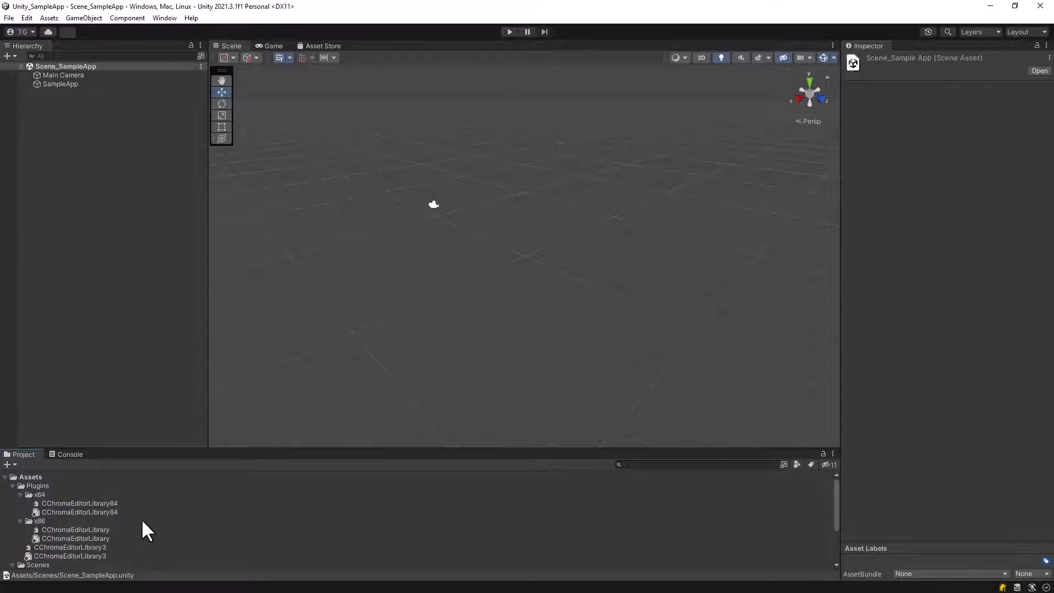
# Drag the Scene/Project splitter upward so Plugins and Scenes show together
pyautogui.moveTo(218, 442); pyautogui.dragTo(223, 411)
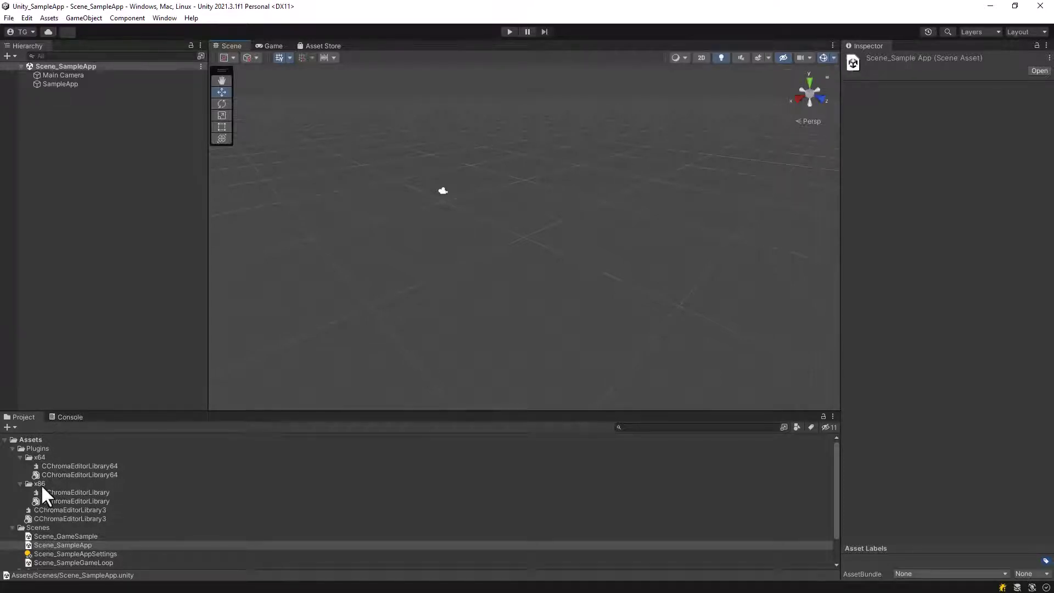
# Enable and apply Load on startup for x64 CChromaEditorLibrary64 and x86 CChromaEditorLibrary
pyautogui.click(94, 465)
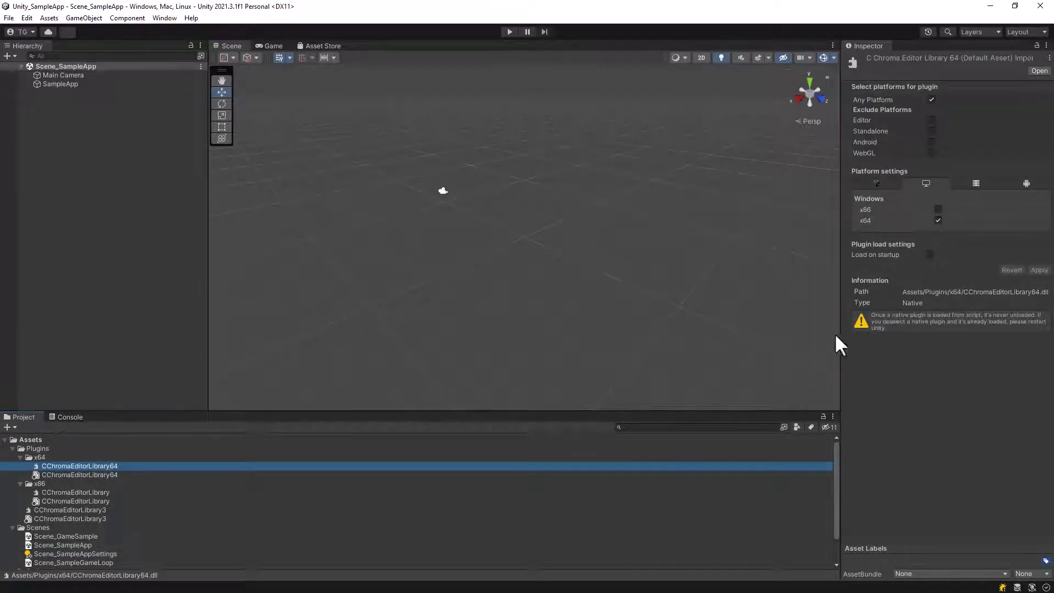
pyautogui.click(930, 254)
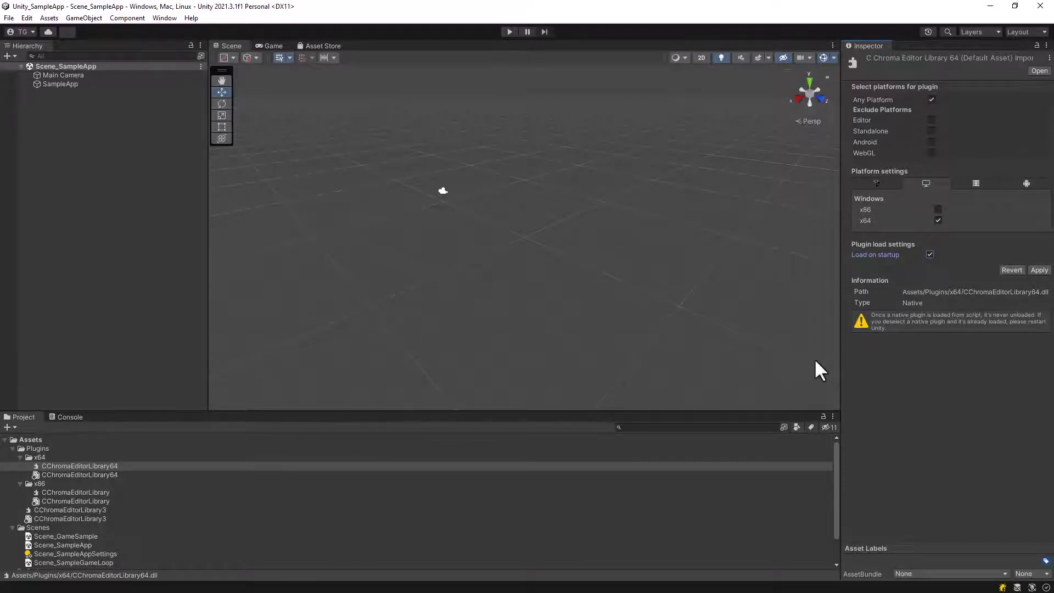
pyautogui.click(1043, 269)
pyautogui.click(86, 492)
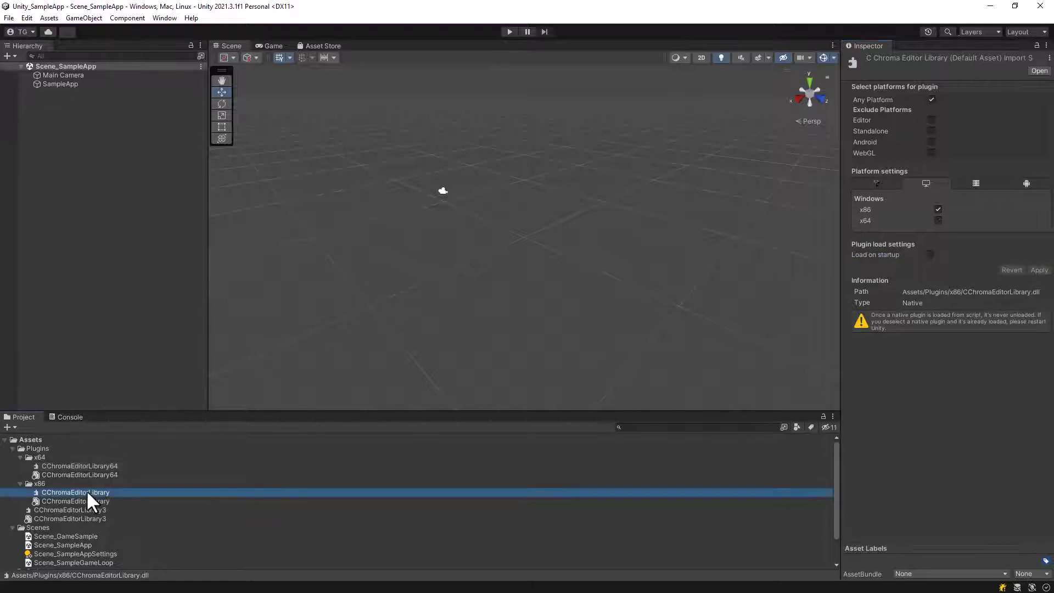
pyautogui.click(930, 254)
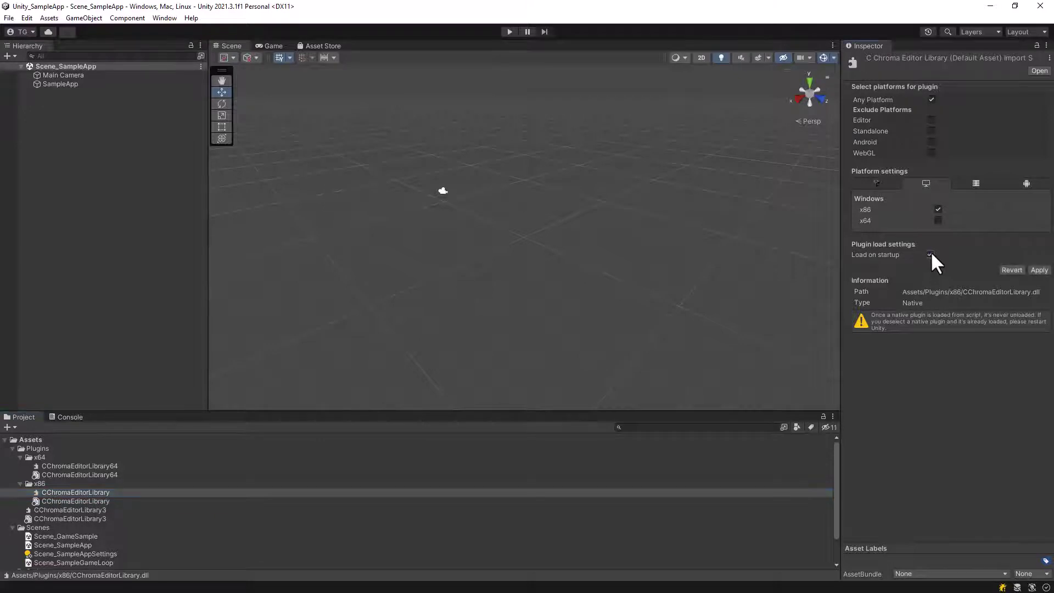
pyautogui.click(1040, 270)
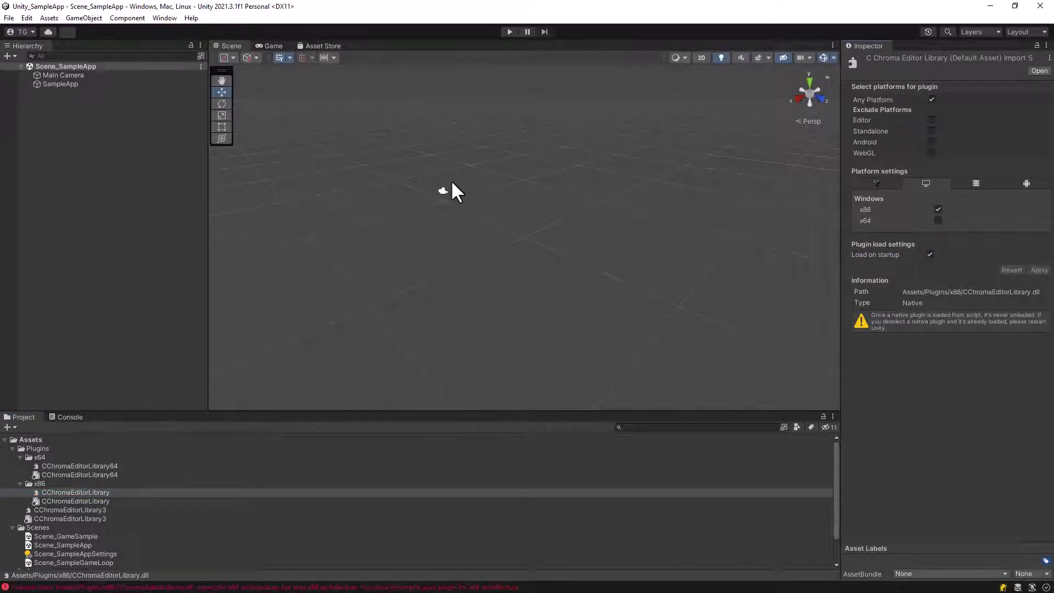
# Enter Play mode, request then release a shortcode, and trigger Effect47
pyautogui.click(510, 31)
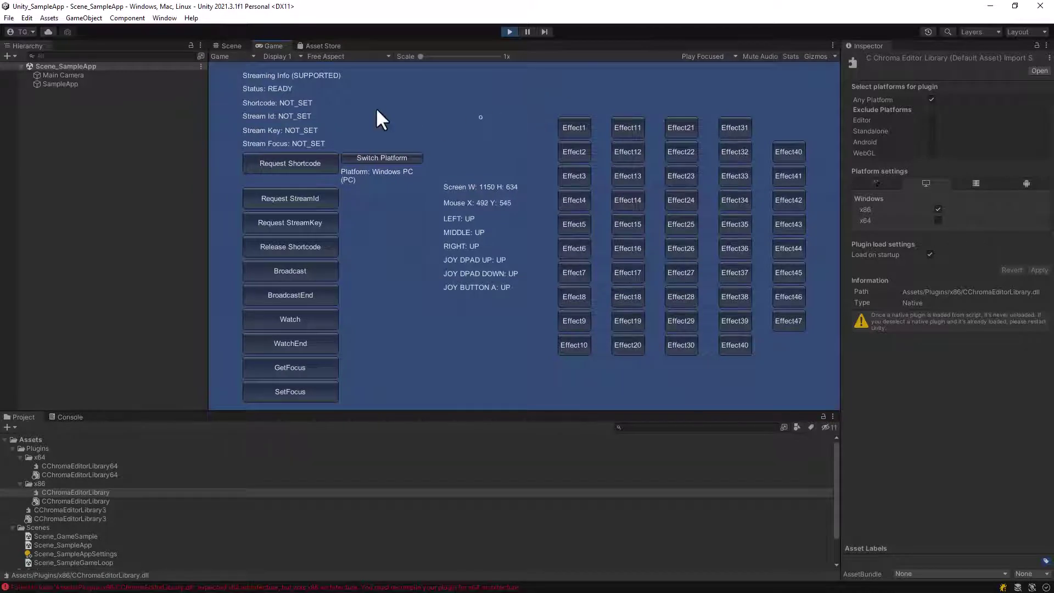
pyautogui.click(303, 163)
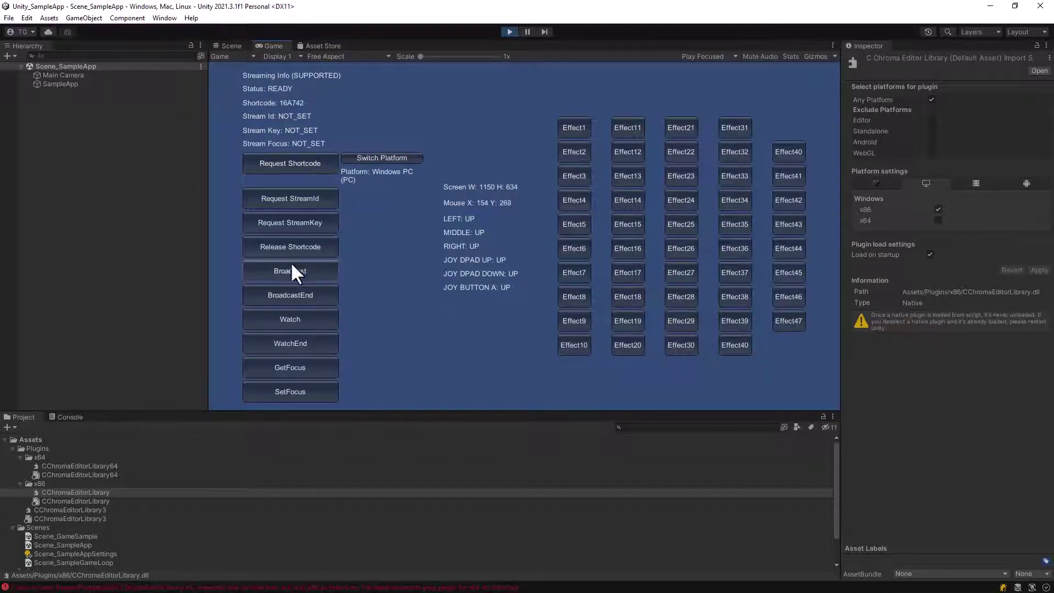
pyautogui.click(288, 246)
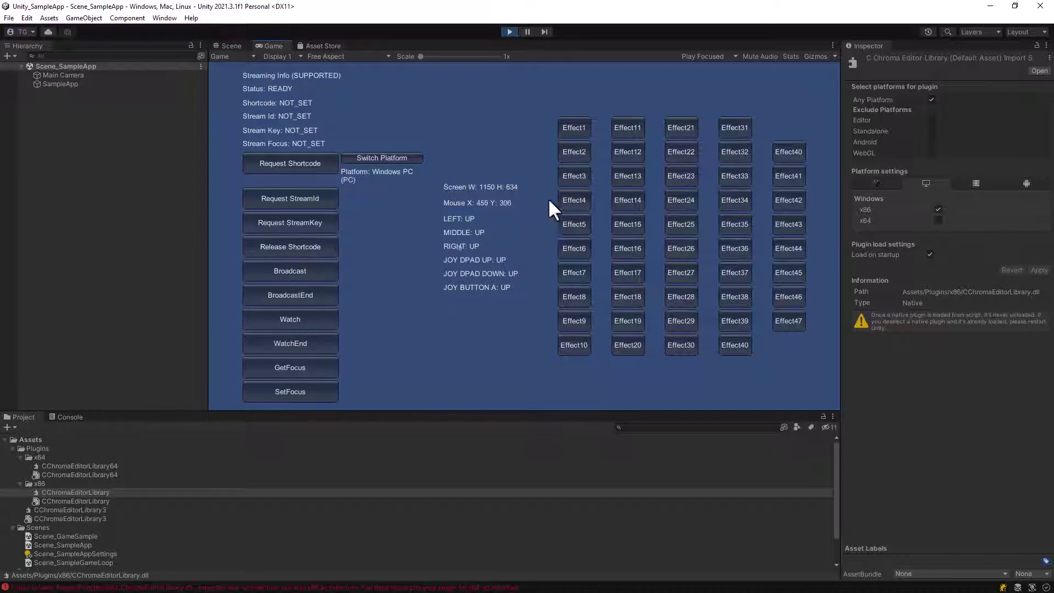
pyautogui.click(791, 322)
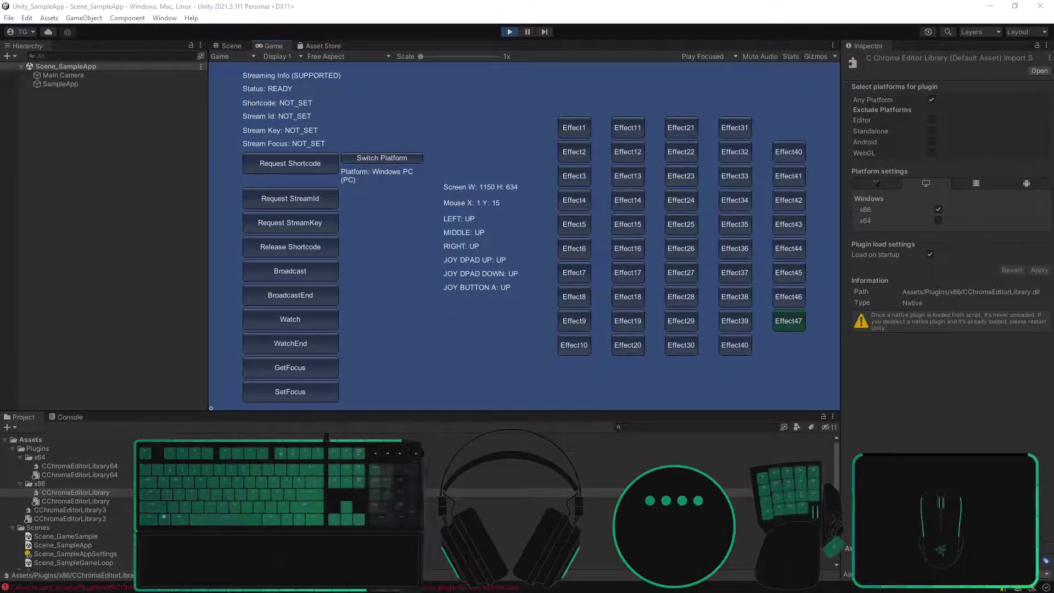
# Preview Effect1, Effect2, Effect3, Effect4, Effect10 and Effect40 on the Chroma devices
pyautogui.click(575, 130)
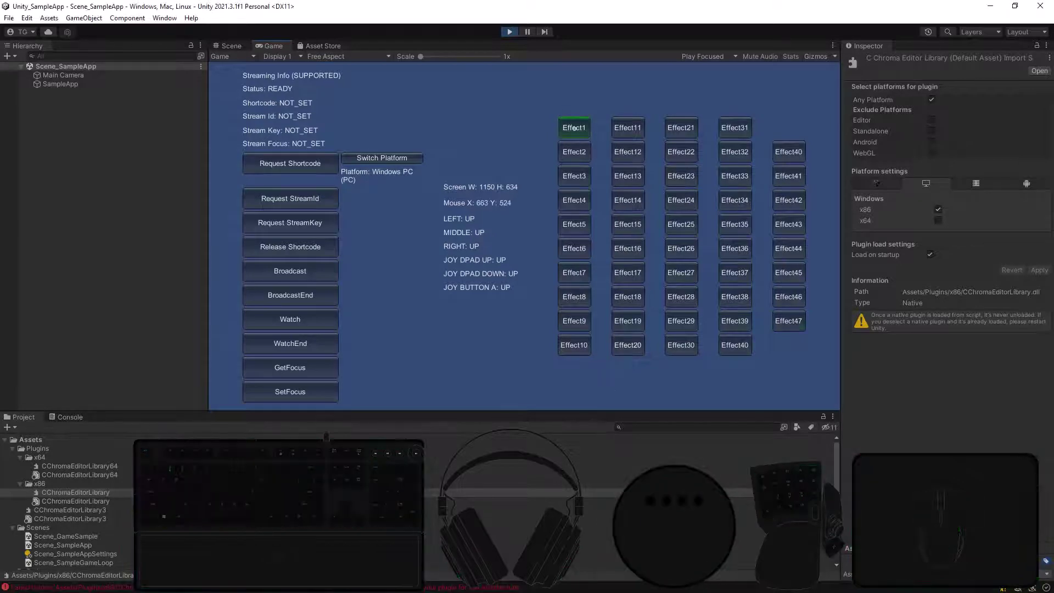
pyautogui.click(576, 152)
pyautogui.click(573, 177)
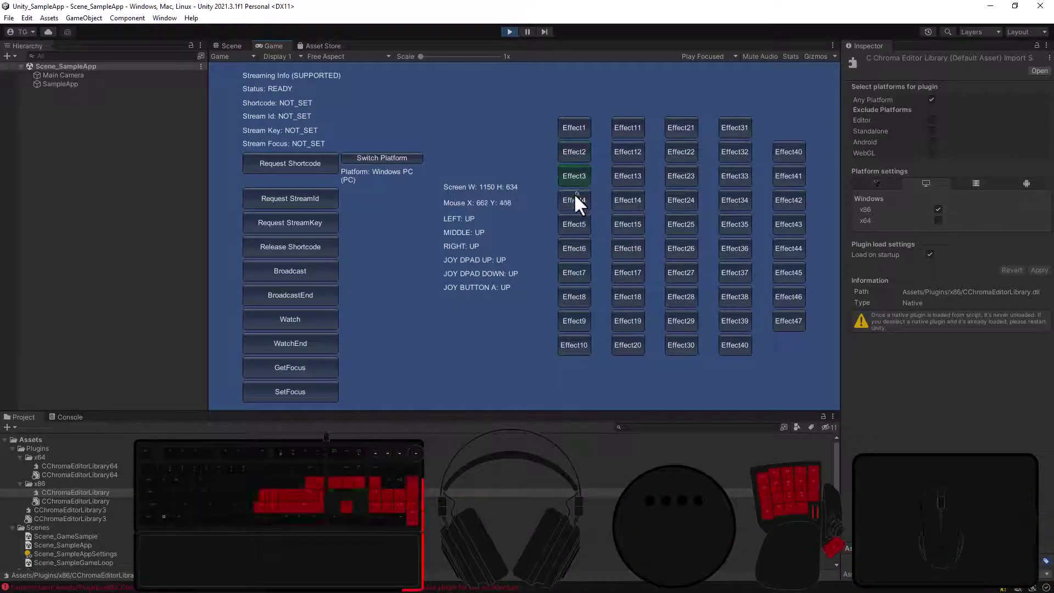
pyautogui.click(574, 197)
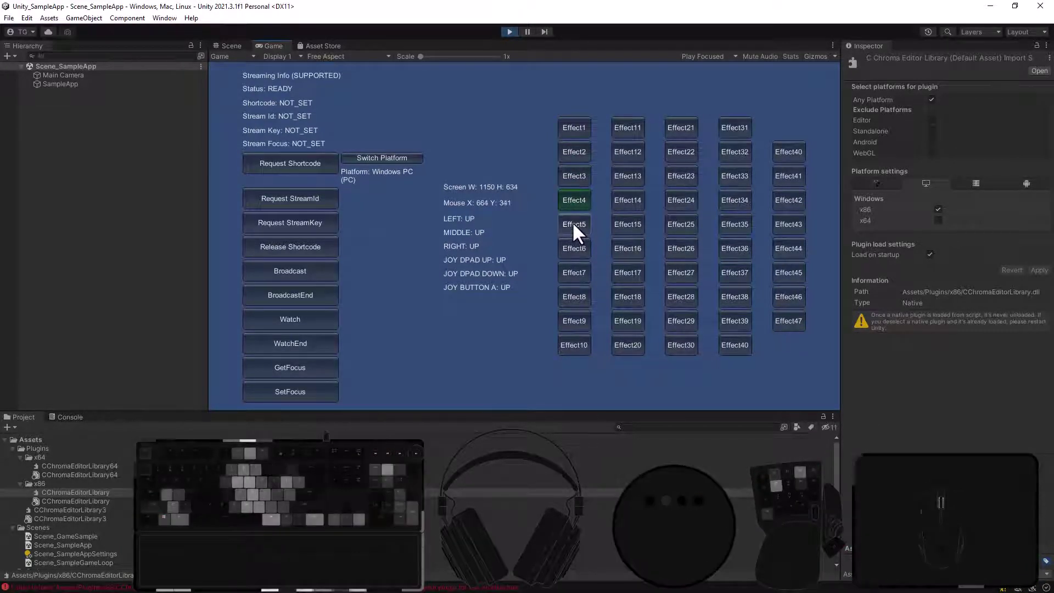
pyautogui.click(572, 222)
pyautogui.click(571, 344)
pyautogui.click(740, 343)
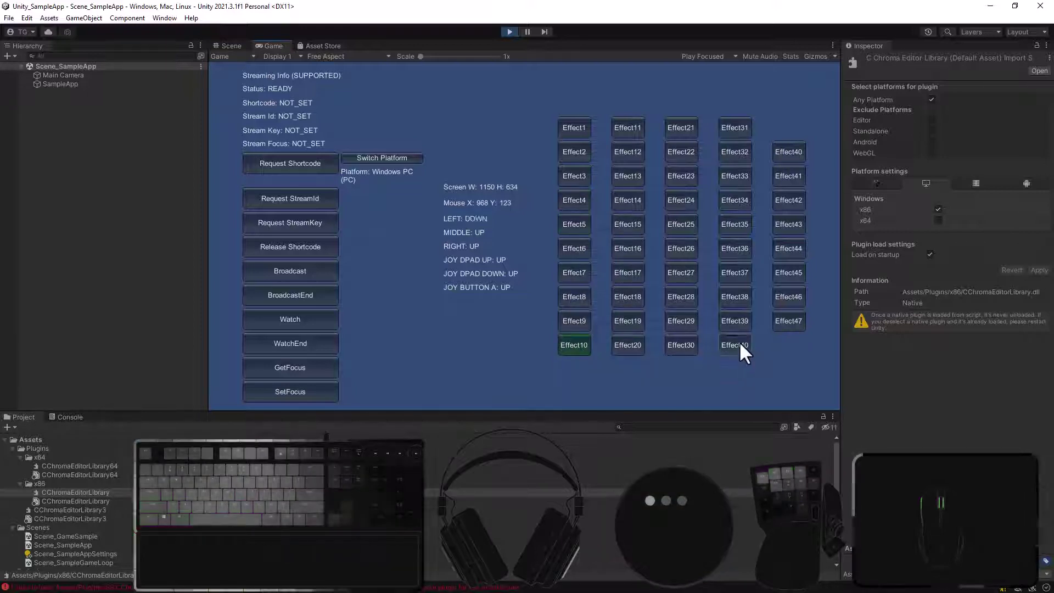
# Replay Effect47 and Effect1, then stop Play mode and return to the Scene view
pyautogui.click(793, 321)
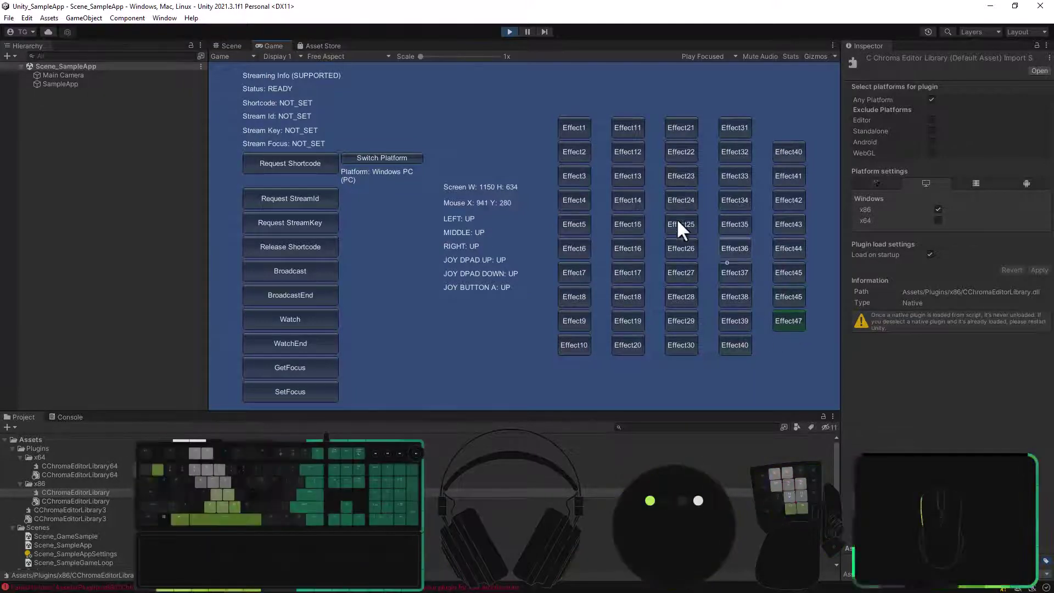
pyautogui.click(577, 124)
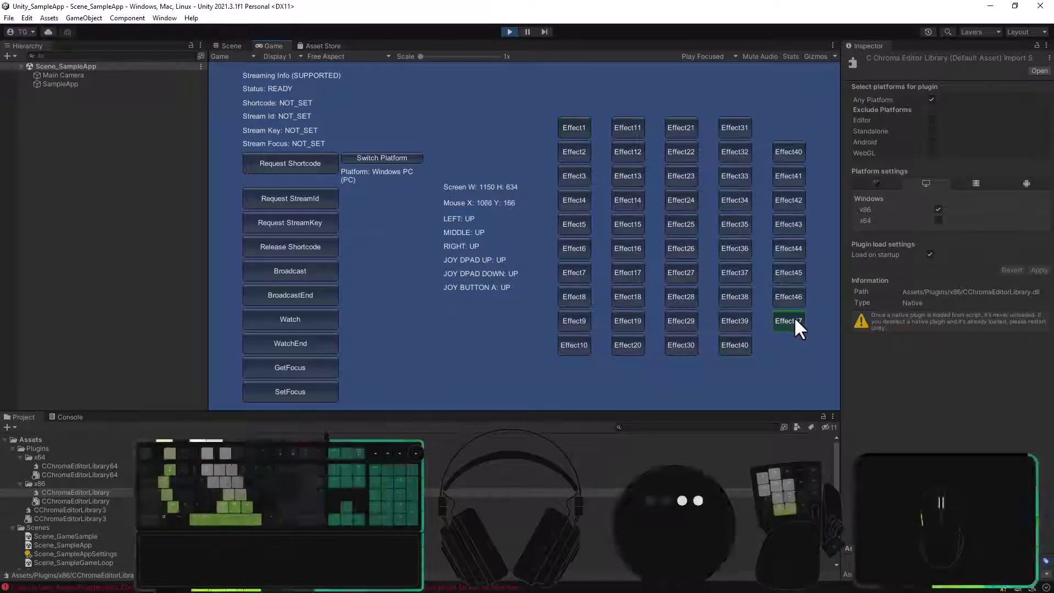
pyautogui.click(570, 131)
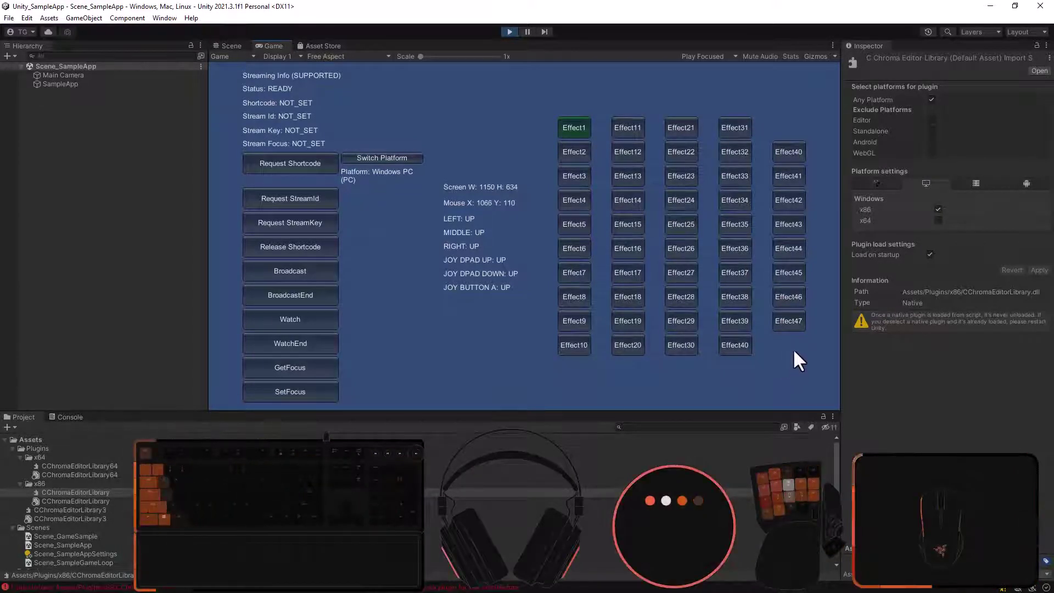
pyautogui.click(509, 31)
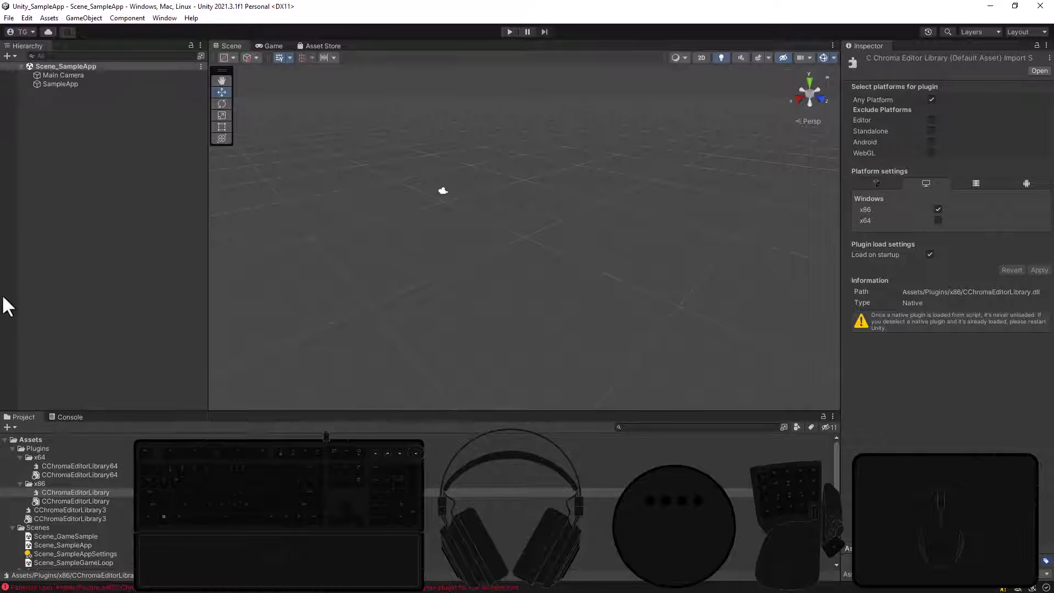
pyautogui.click(486, 184)
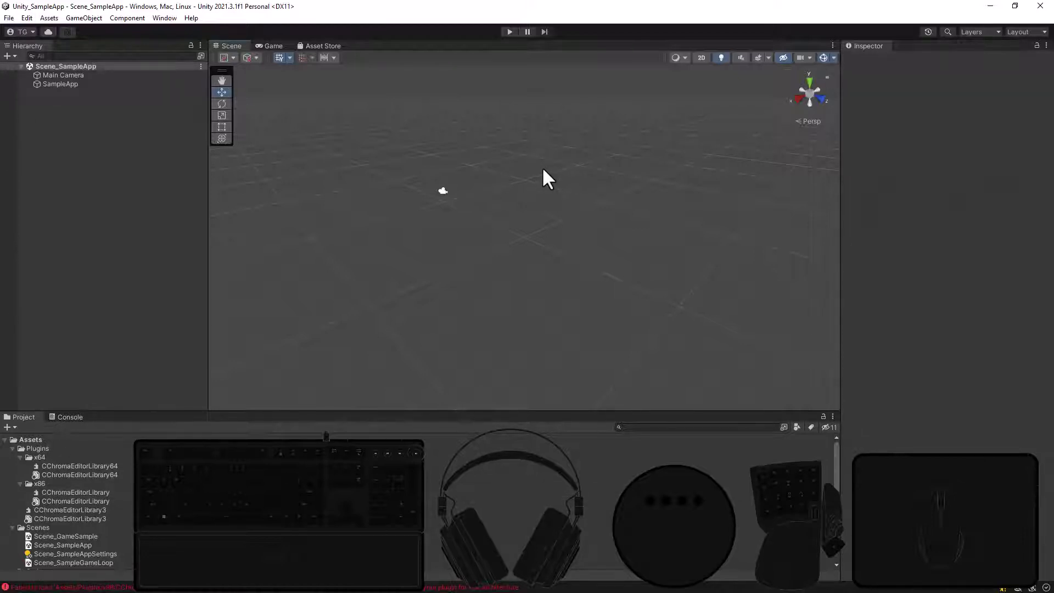
# Add the open Scene_SampleApp to the scene list in Build Settings
pyautogui.click(8, 17)
pyautogui.click(37, 153)
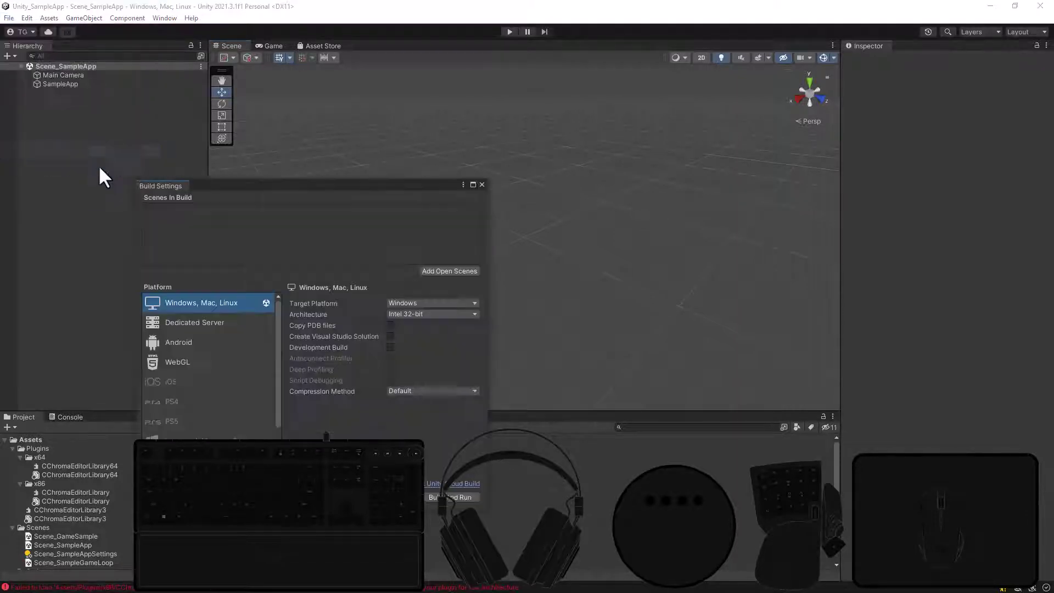
pyautogui.moveTo(324, 187); pyautogui.dragTo(488, 107)
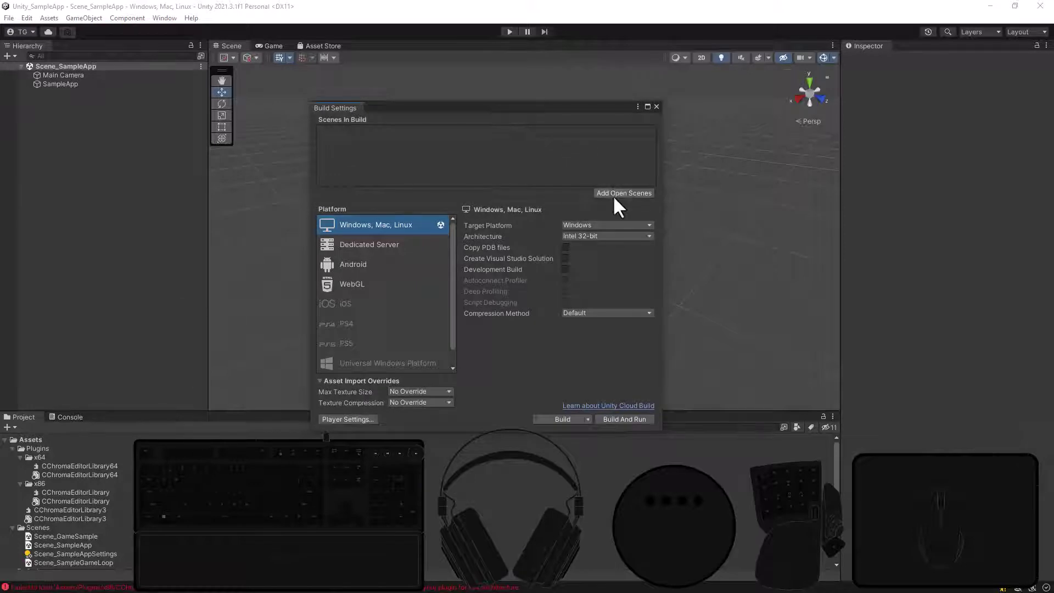
pyautogui.click(614, 195)
pyautogui.moveTo(488, 113); pyautogui.dragTo(489, 54)
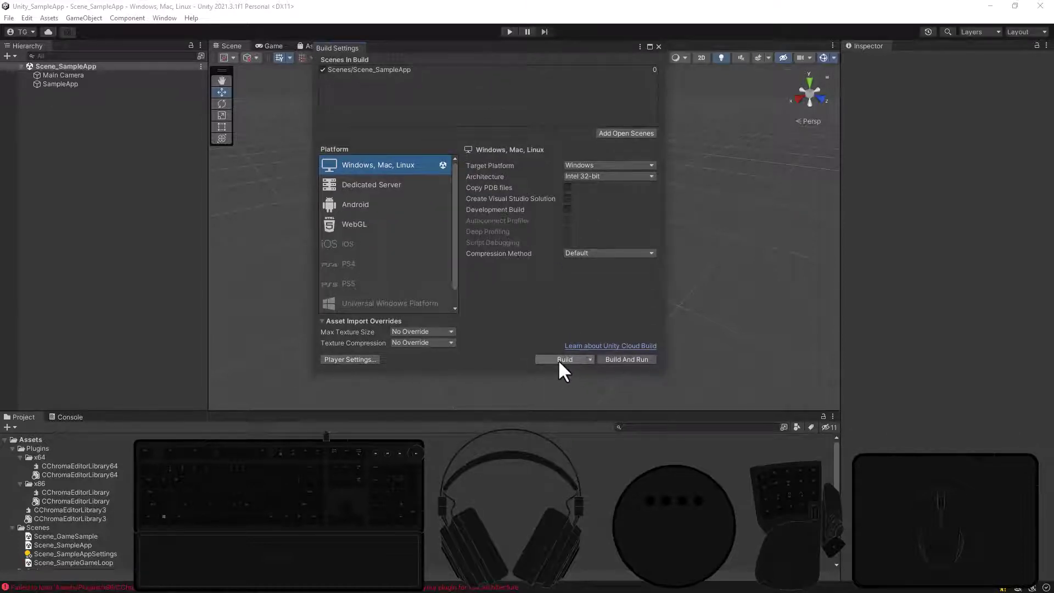
# Build the Windows player into a new Build/32-bit folder
pyautogui.click(558, 358)
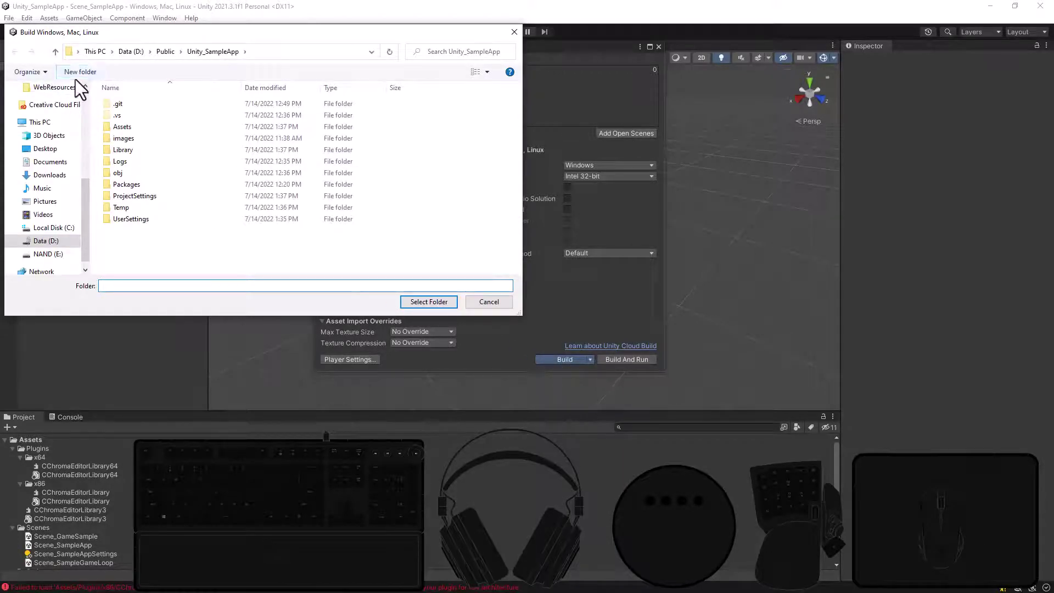
pyautogui.click(79, 72)
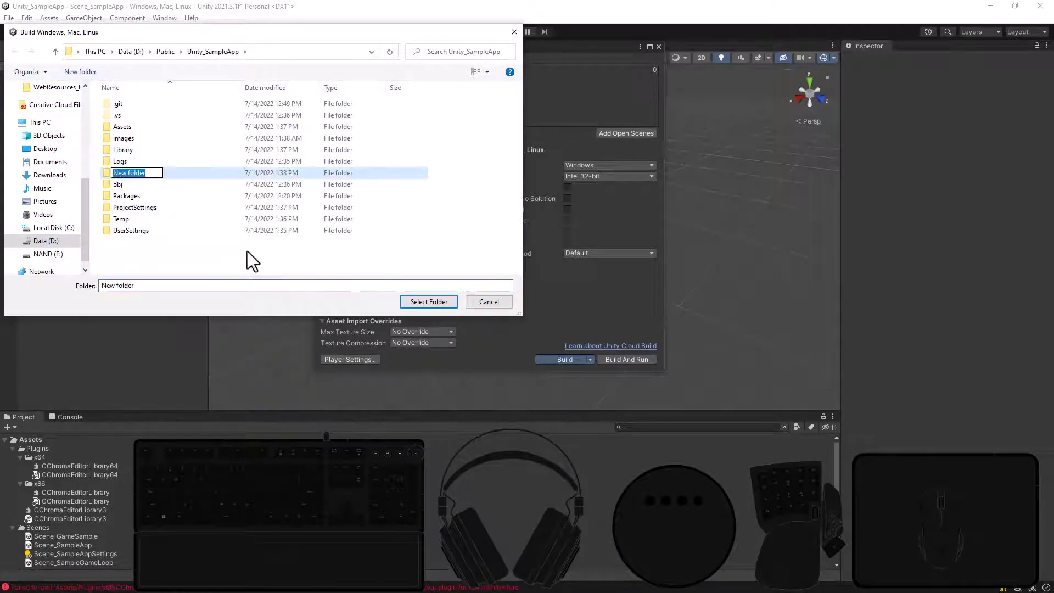
pyautogui.write('Build')
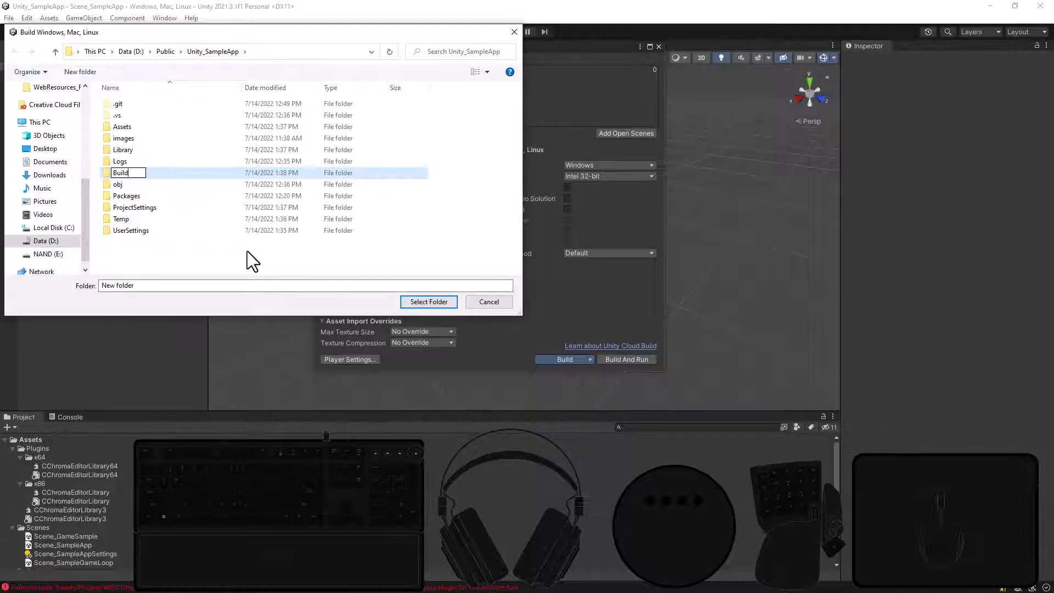
pyautogui.press('Return')
pyautogui.press('Return')
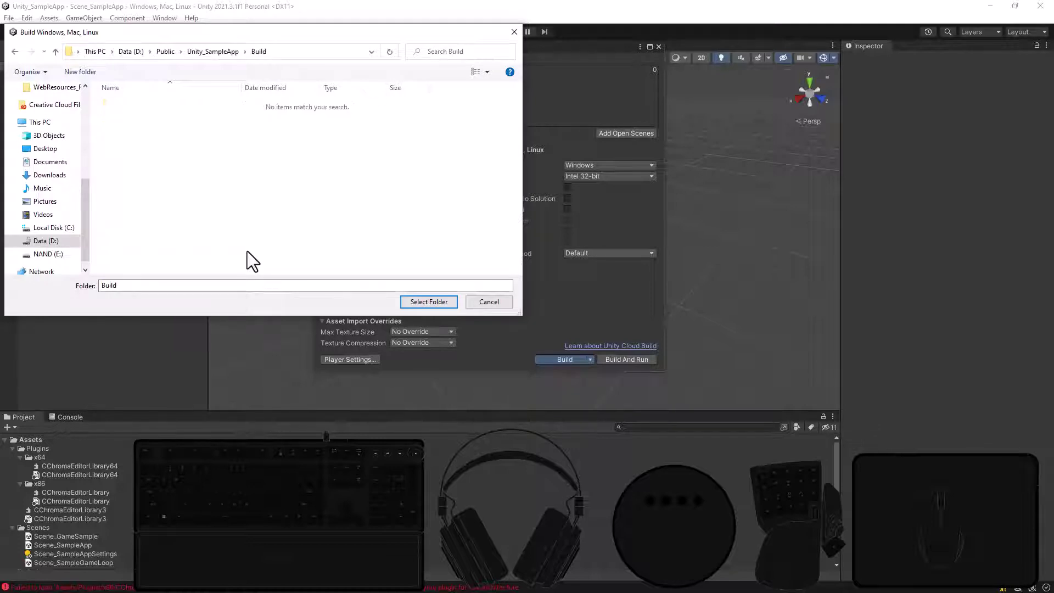
pyautogui.click(84, 73)
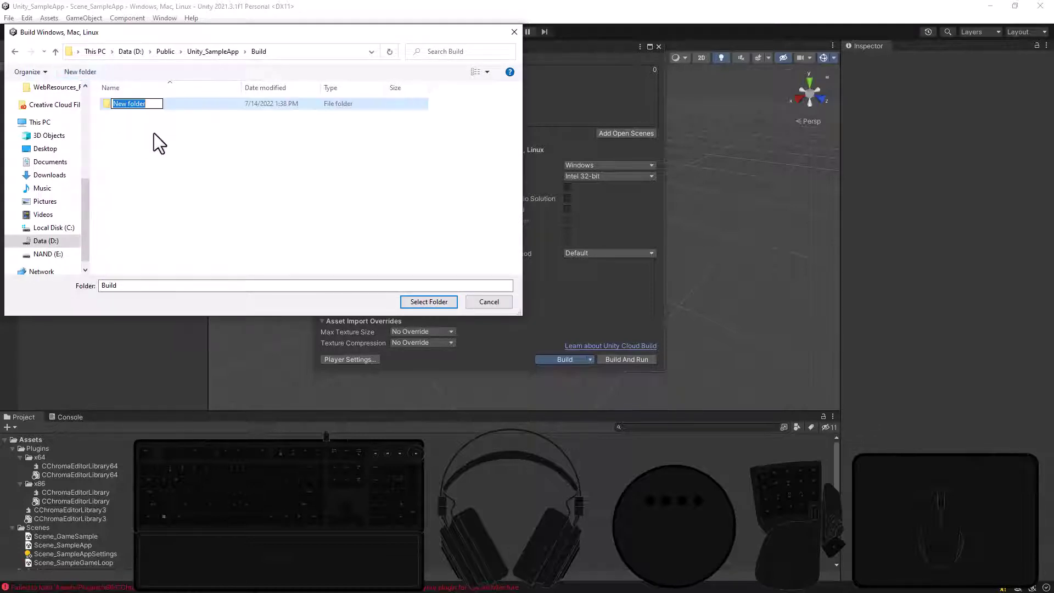
pyautogui.write('32-')
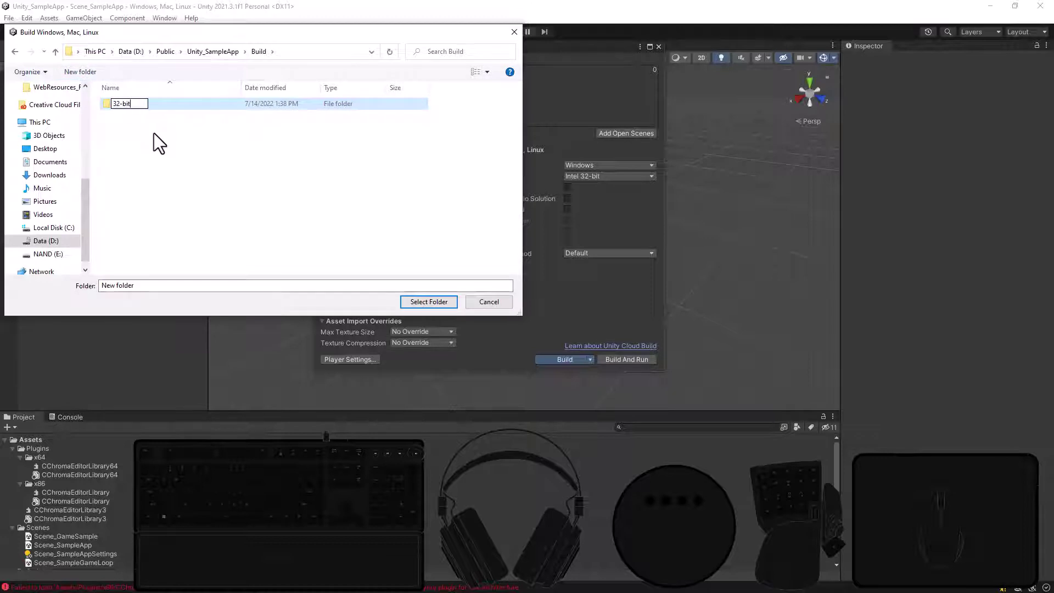
pyautogui.write('bit')
pyautogui.press('Return')
pyautogui.press('Return')
pyautogui.click(415, 303)
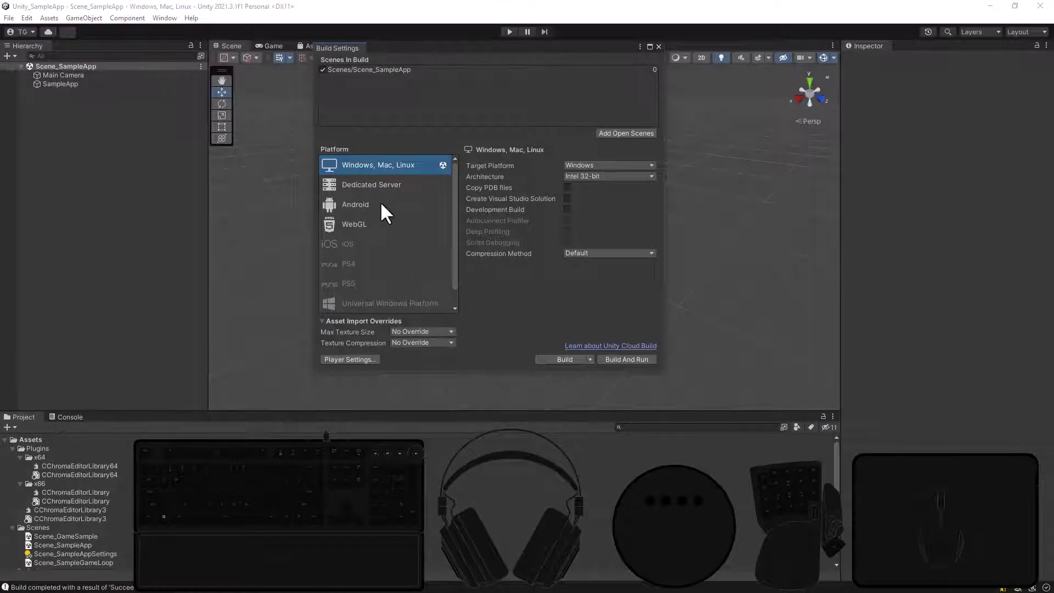
# Switch the target architecture to Intel 64-bit and start the build
pyautogui.click(592, 177)
pyautogui.click(605, 189)
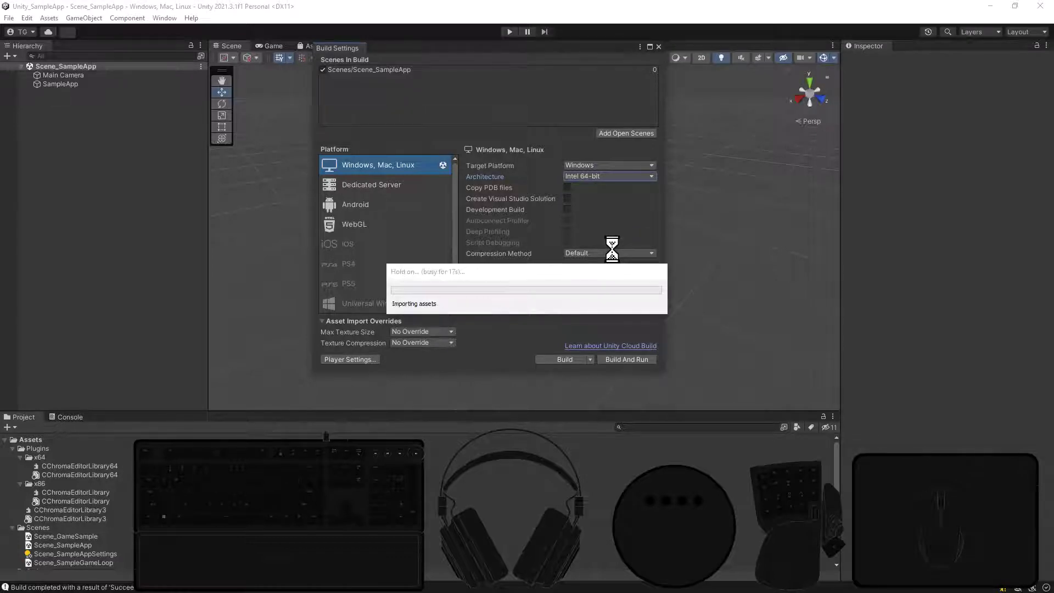
pyautogui.click(549, 358)
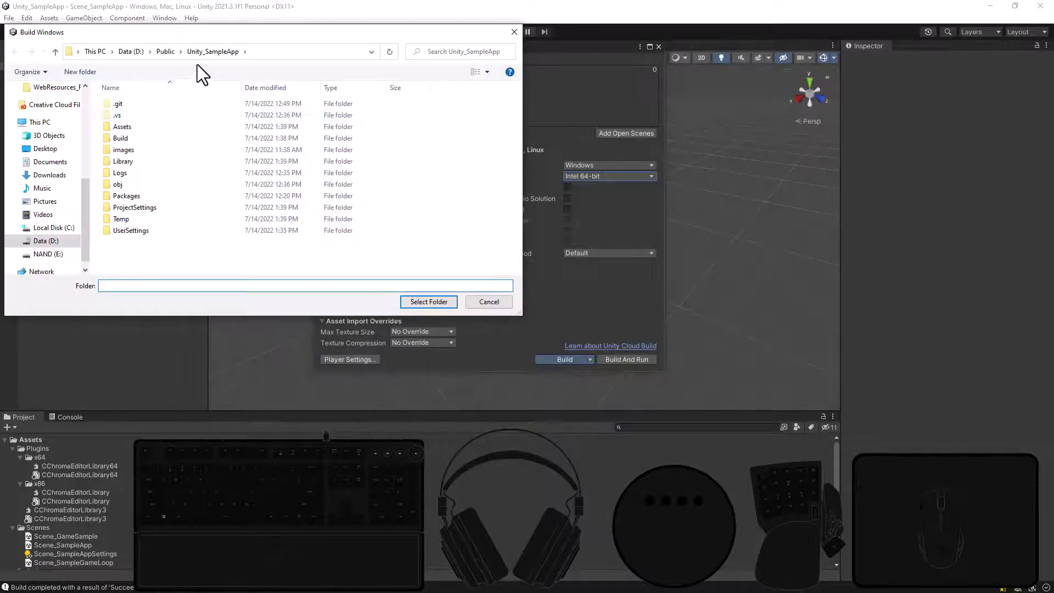
# Create a 64-bit folder inside Build and select it as the build destination
pyautogui.click(117, 140)
pyautogui.doubleClick(117, 140)
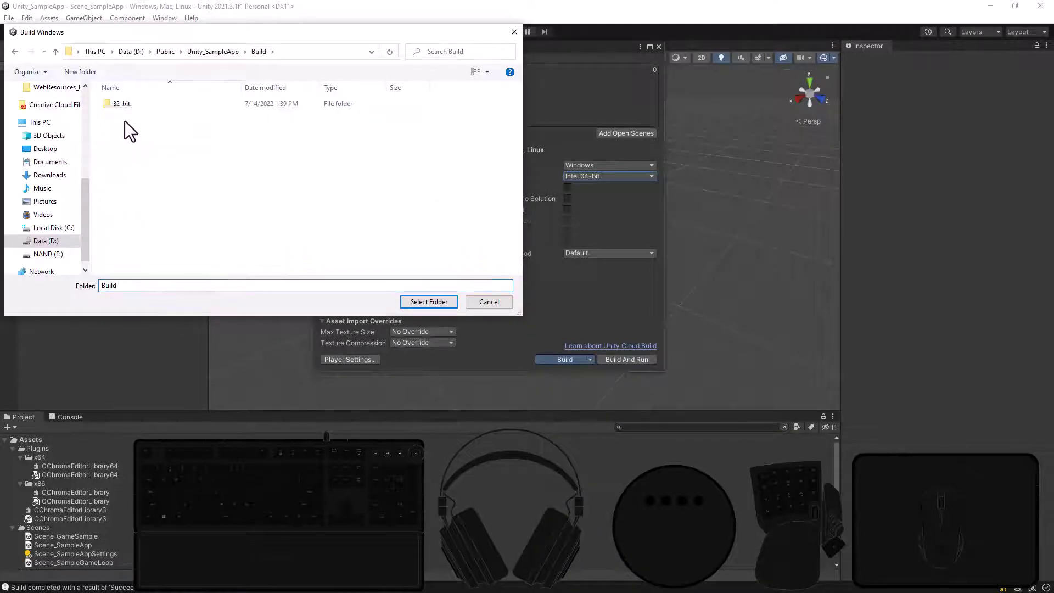
pyautogui.click(80, 71)
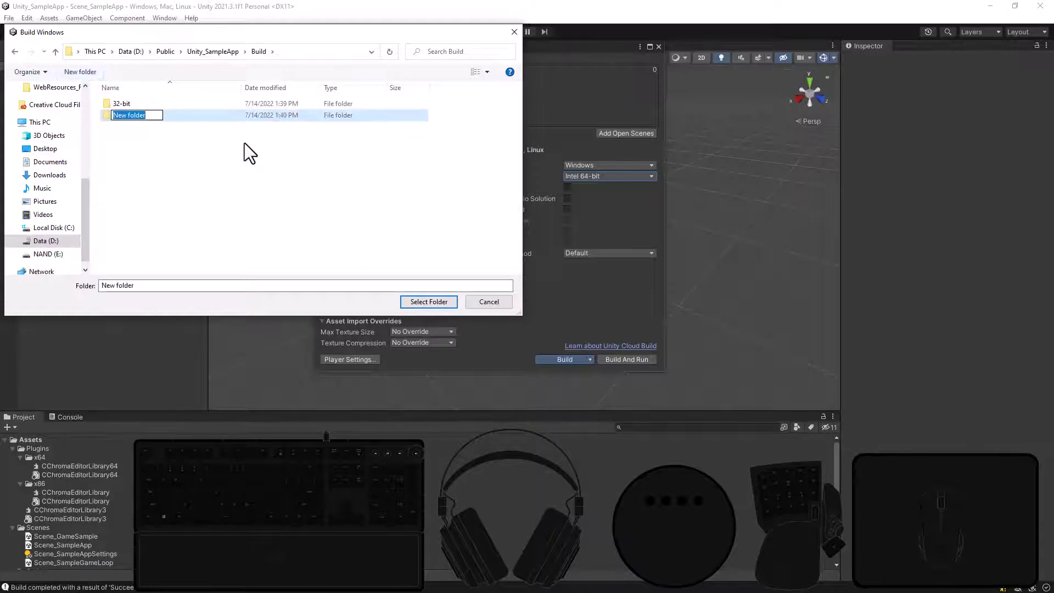
pyautogui.write('64-bit')
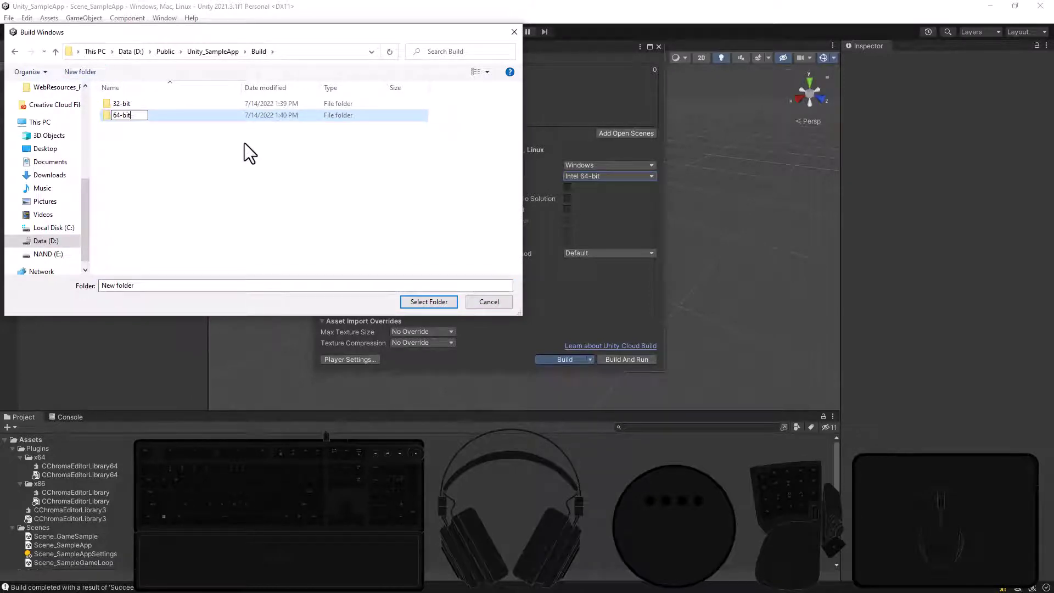
pyautogui.press('Return')
pyautogui.press('Return')
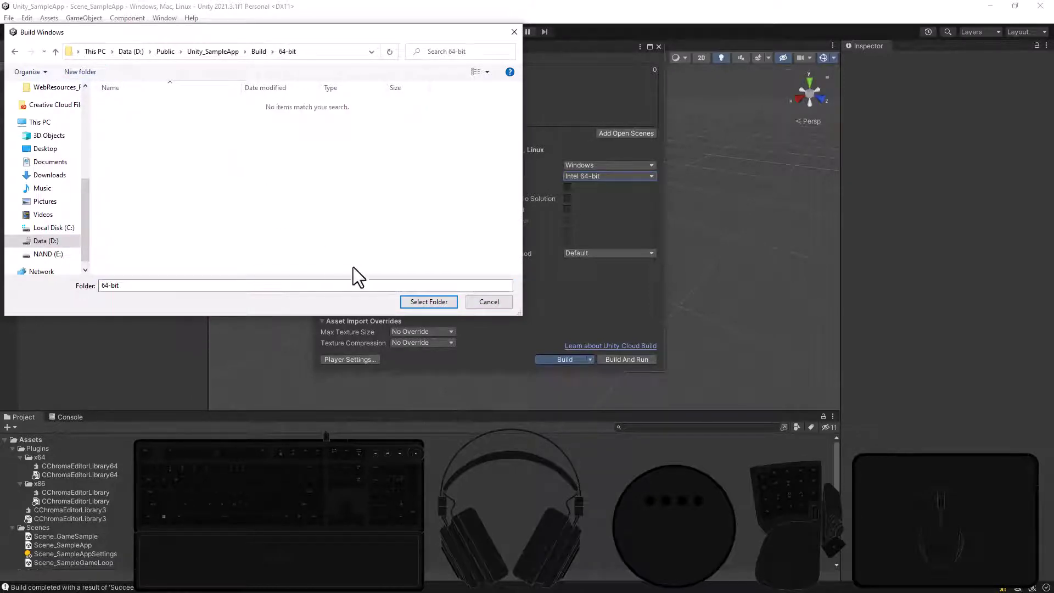
pyautogui.click(418, 298)
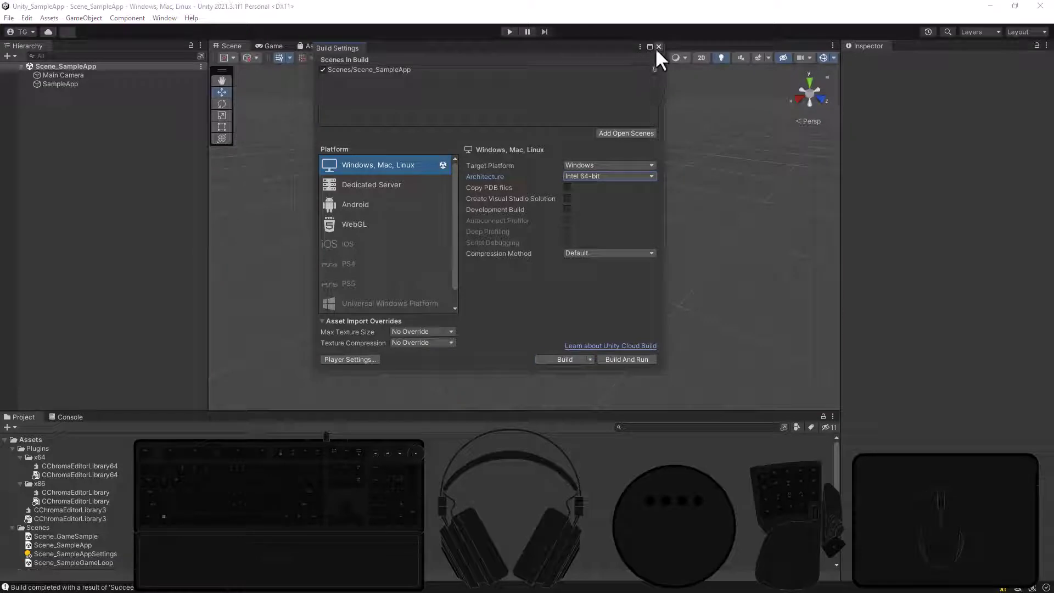
# Close Build Settings and open the 32-bit build's Unity_SampleApp_Data > Plugins > x86 folder in Explorer
pyautogui.click(659, 46)
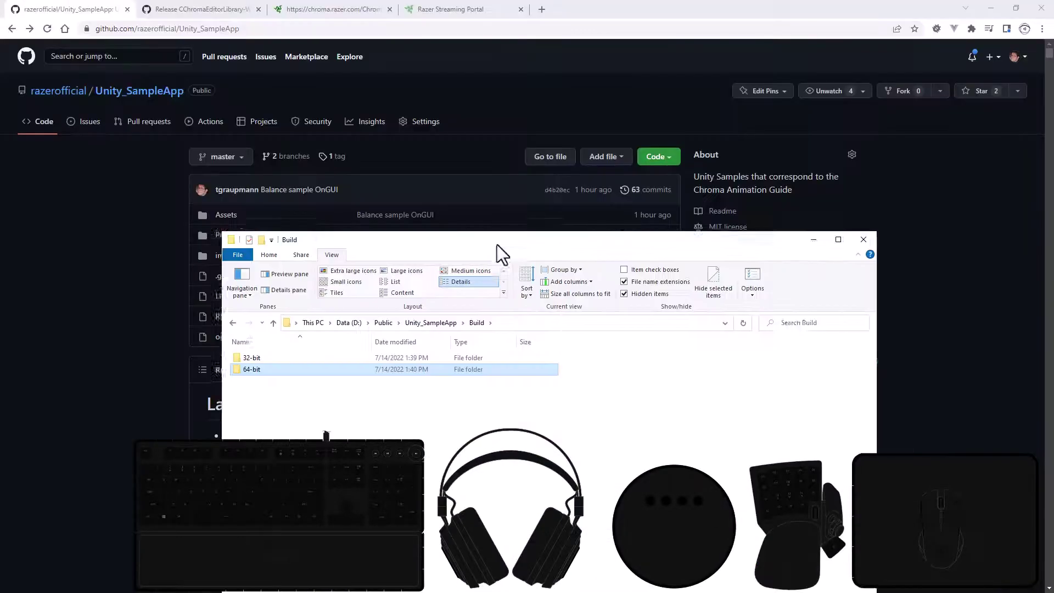
pyautogui.moveTo(497, 245); pyautogui.dragTo(433, 80)
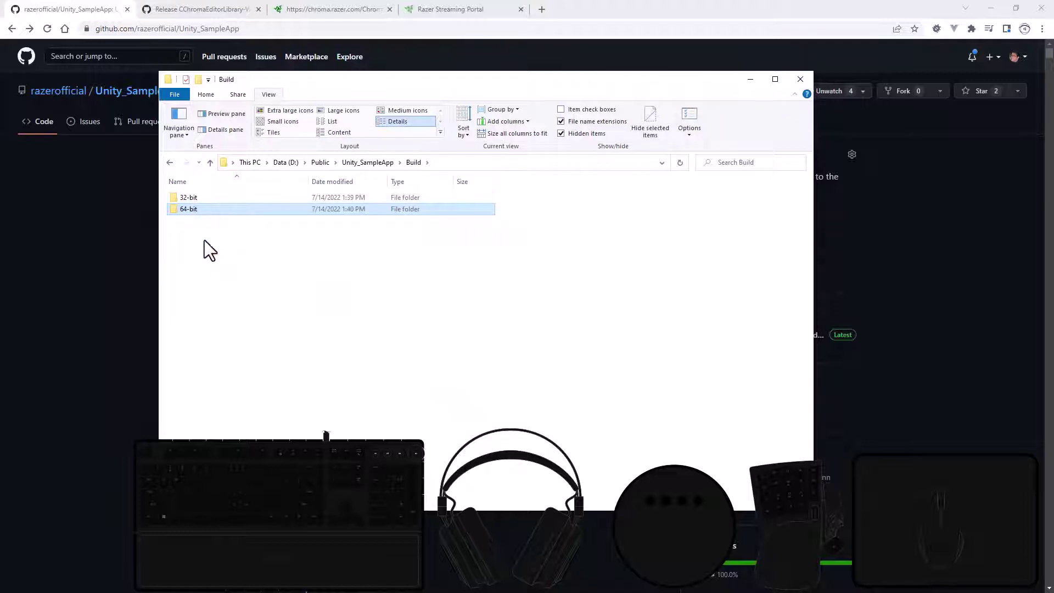
pyautogui.doubleClick(184, 199)
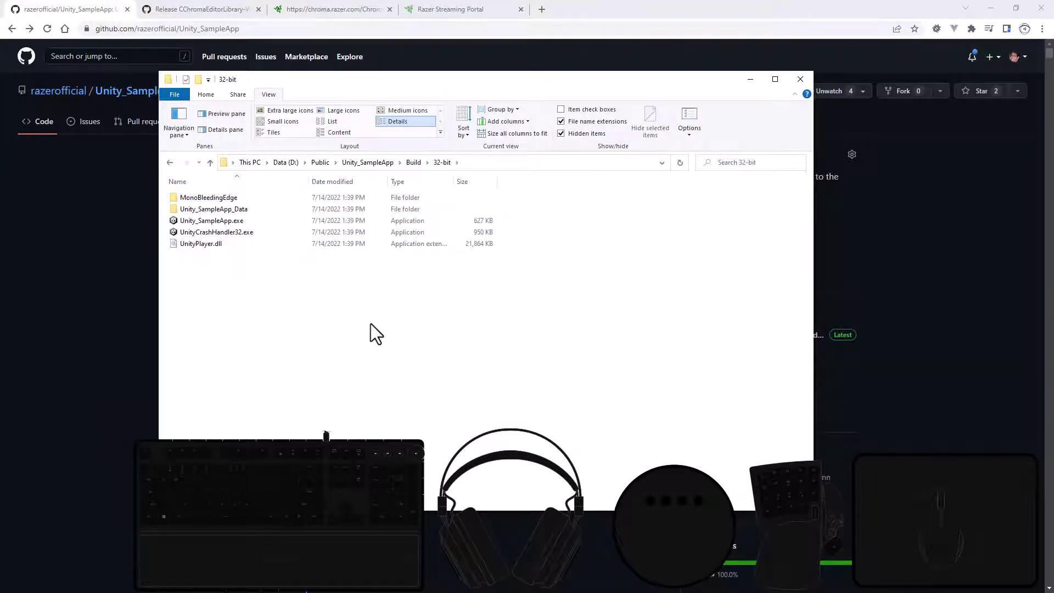
pyautogui.doubleClick(191, 209)
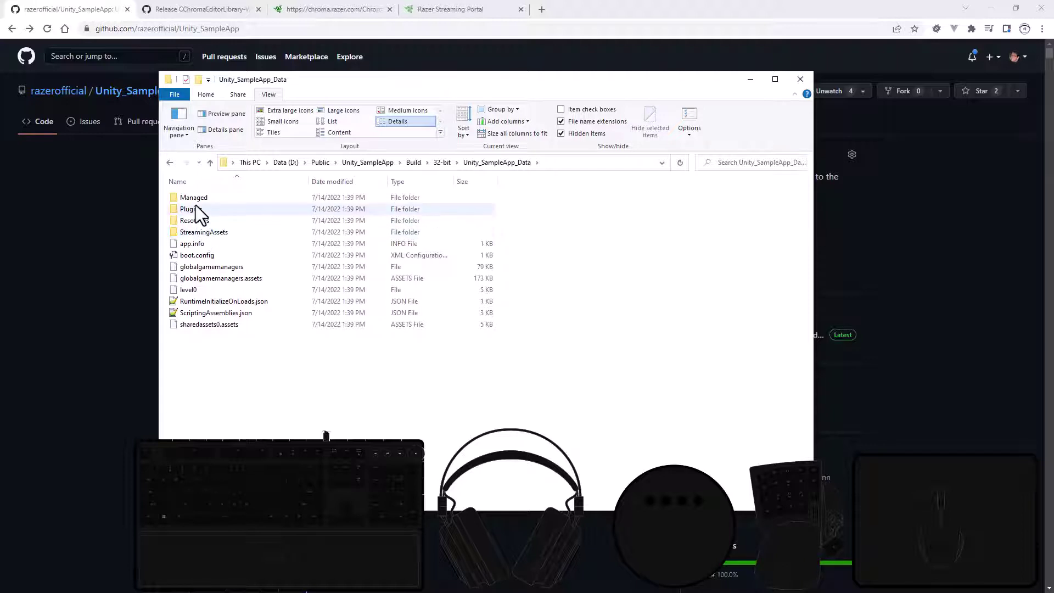
pyautogui.doubleClick(195, 209)
pyautogui.doubleClick(197, 200)
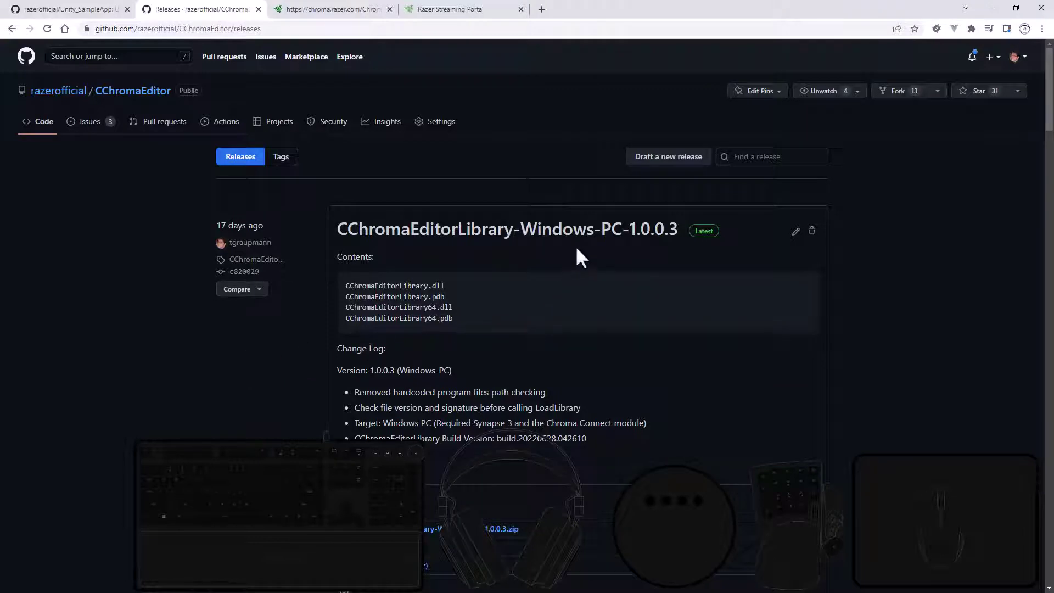
# Scroll the CChromaEditor releases page down to the Windows-PC 1.0.0.3 Assets and zip download
pyautogui.scroll(-5, 595, 311)
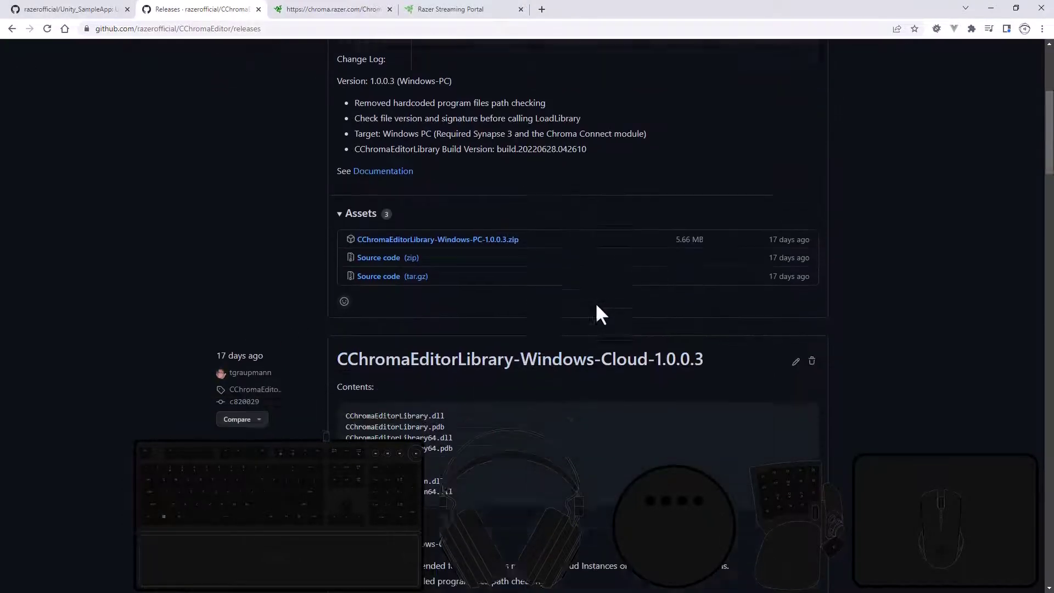
pyautogui.scroll(-3, 597, 305)
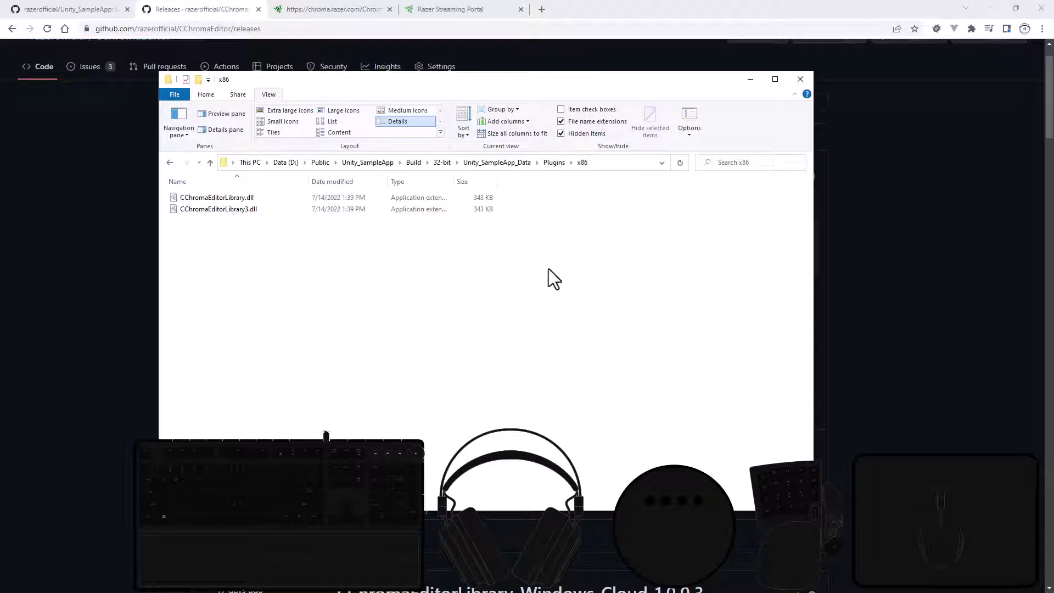
# Replace the x86 CChromaEditorLibrary.dll with the version from the 1.0.0.3 zip in 7-Zip
pyautogui.moveTo(624, 213); pyautogui.dragTo(655, 145)
pyautogui.doubleClick(471, 212)
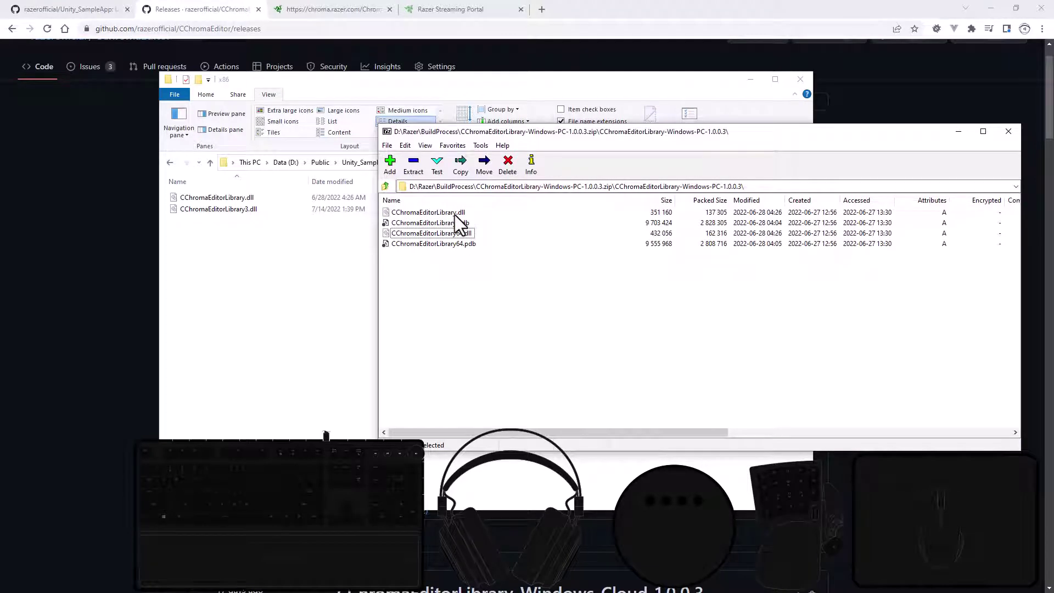
pyautogui.click(455, 215)
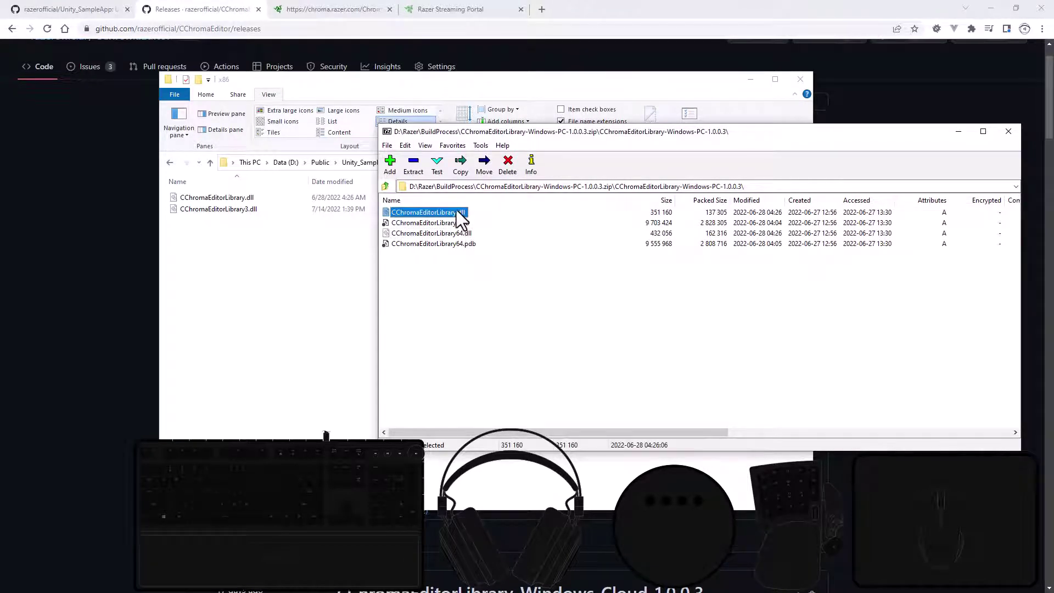
pyautogui.moveTo(456, 210); pyautogui.dragTo(229, 262)
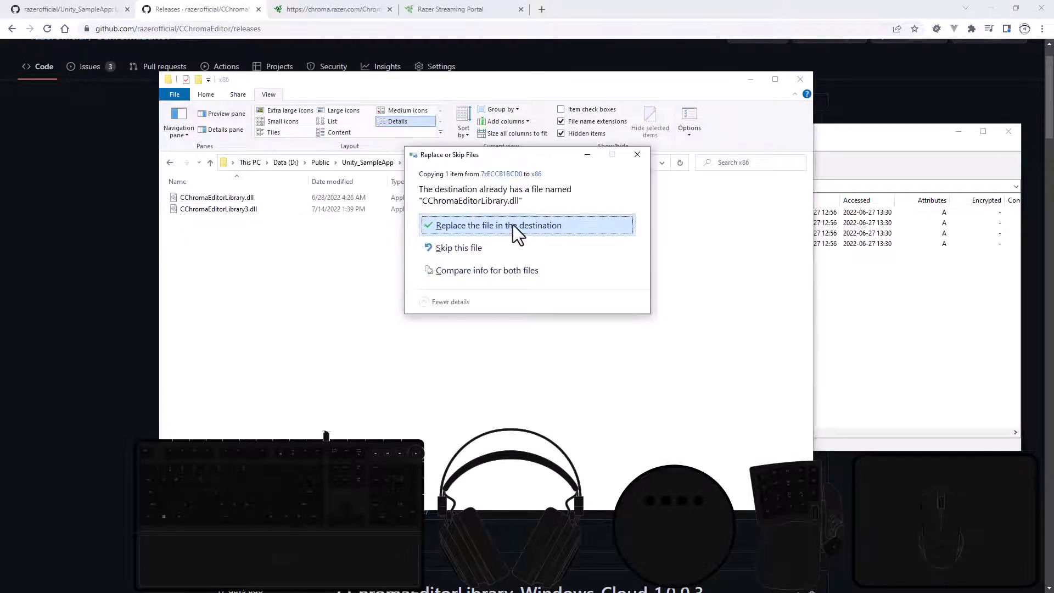
pyautogui.click(513, 225)
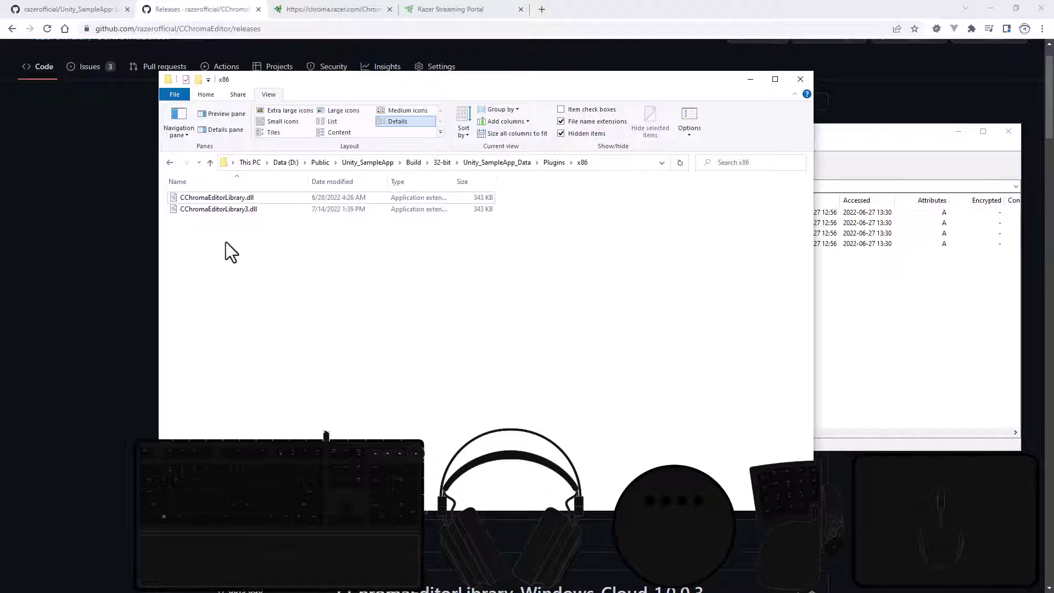
pyautogui.click(219, 210)
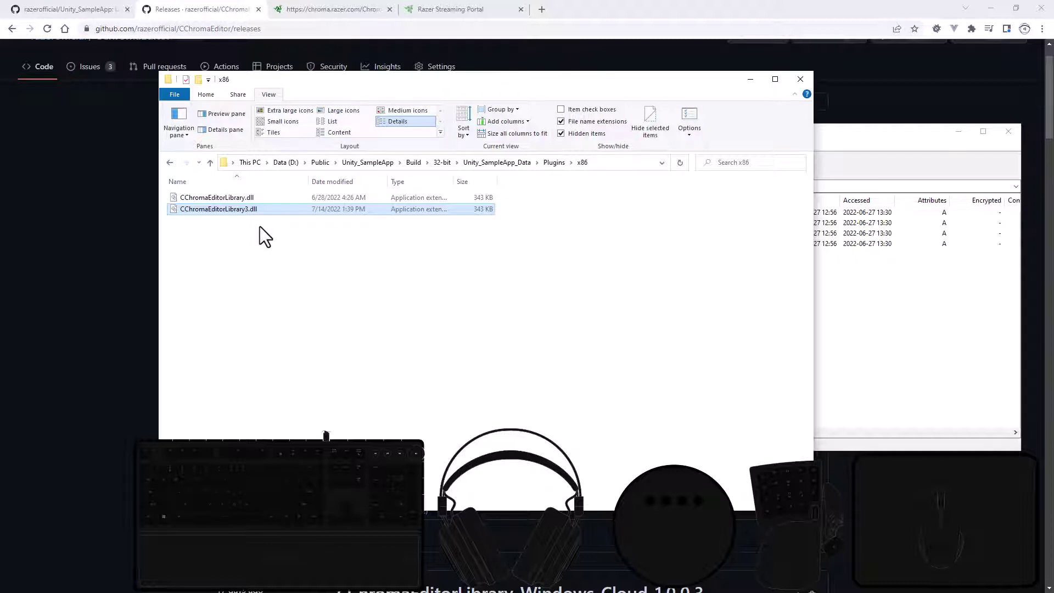
# Go back up to the 32-bit build folder and select Unity_SampleApp.exe
pyautogui.hotkey('alt', 'Up')
pyautogui.hotkey('alt', 'Up')
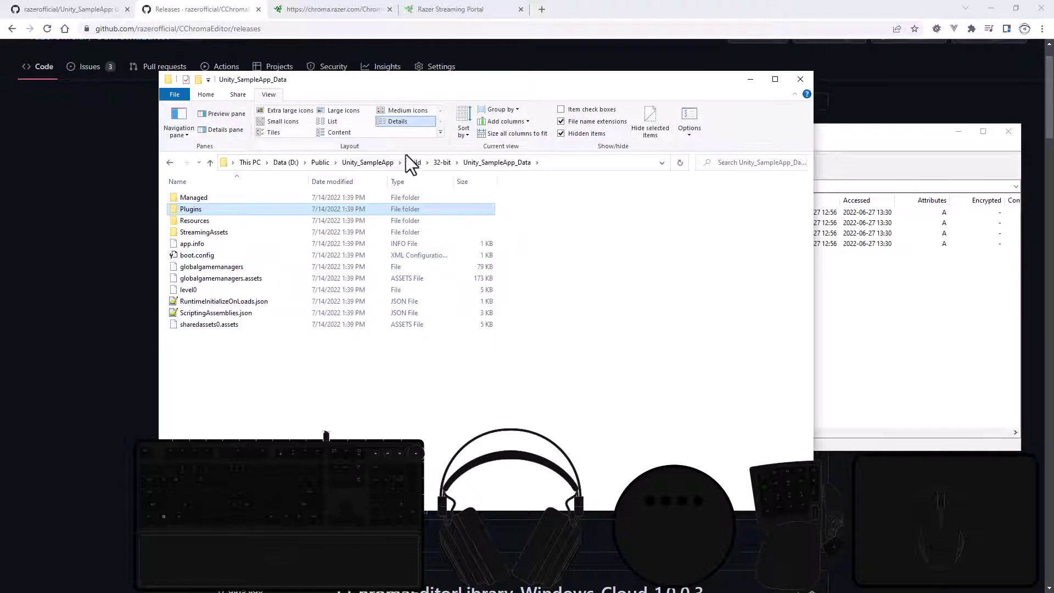
pyautogui.click(443, 164)
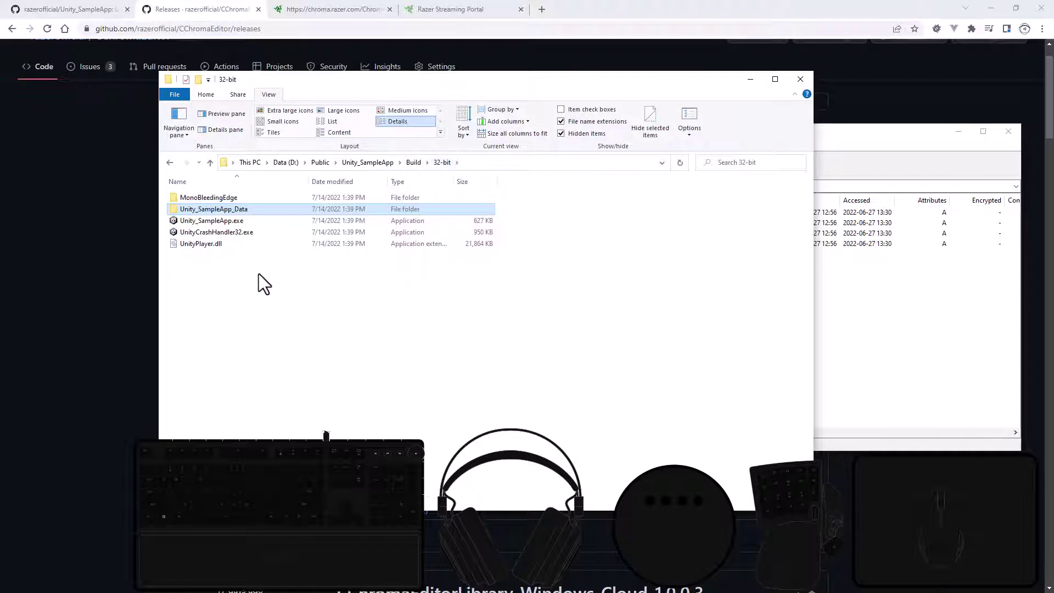
pyautogui.click(226, 224)
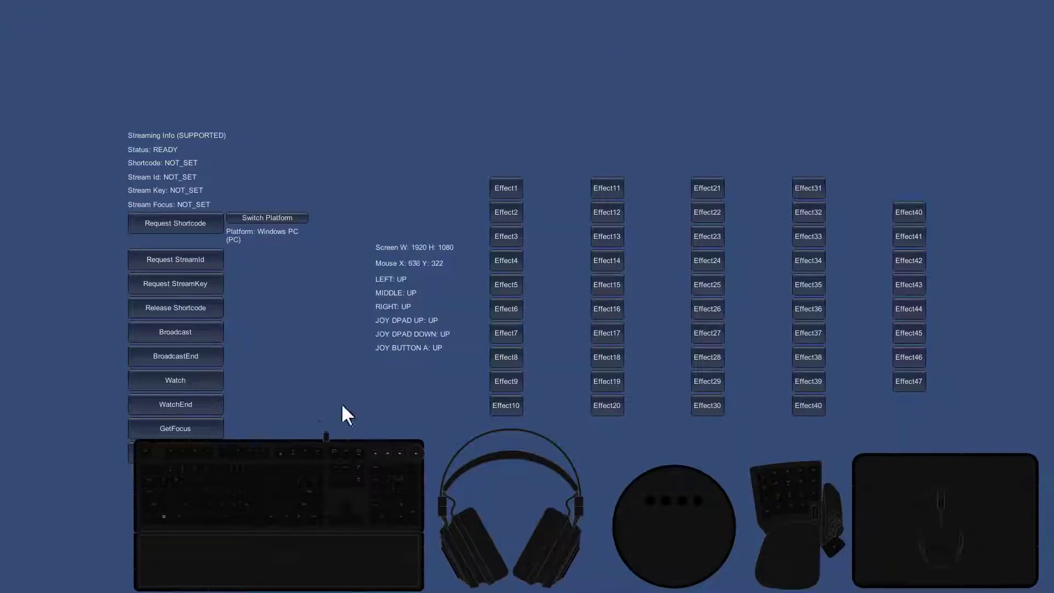
# Play Effect1, Effect40 and Effect47 on the device previews, then request a streaming shortcode
pyautogui.click(507, 190)
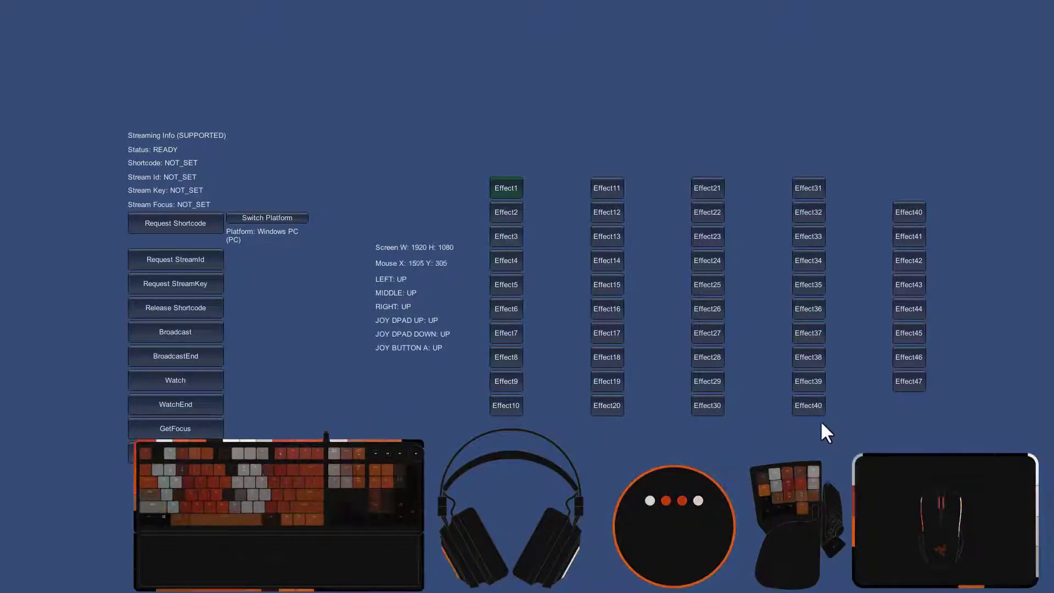
pyautogui.click(808, 405)
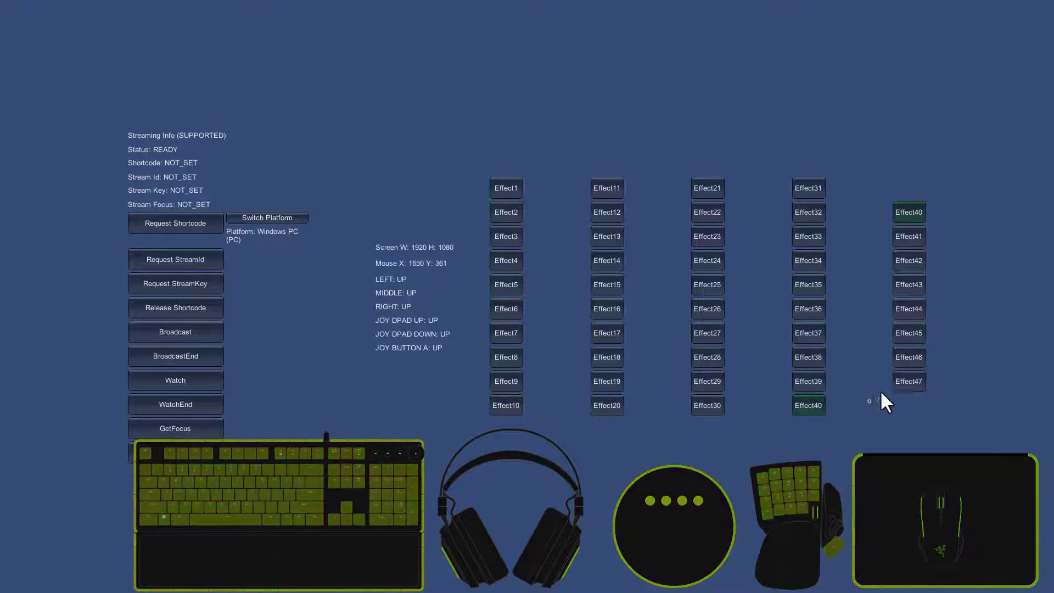
pyautogui.click(907, 381)
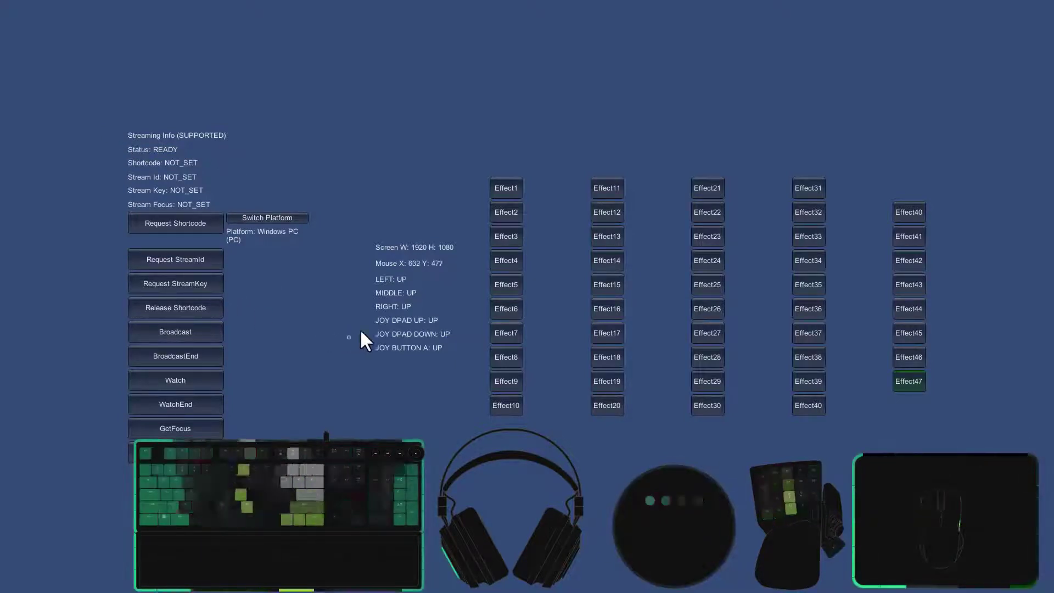
pyautogui.click(176, 222)
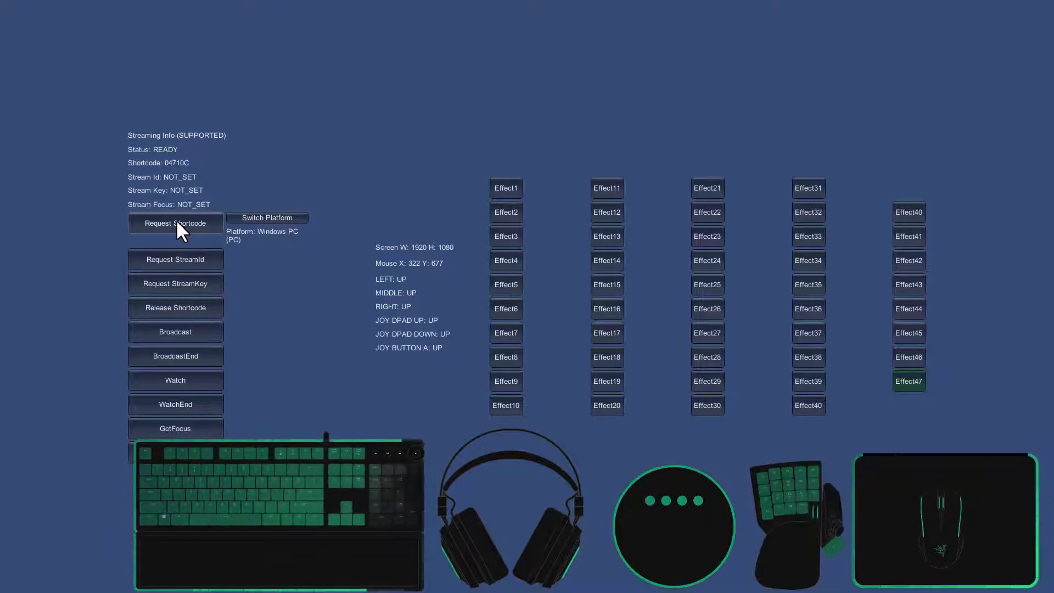
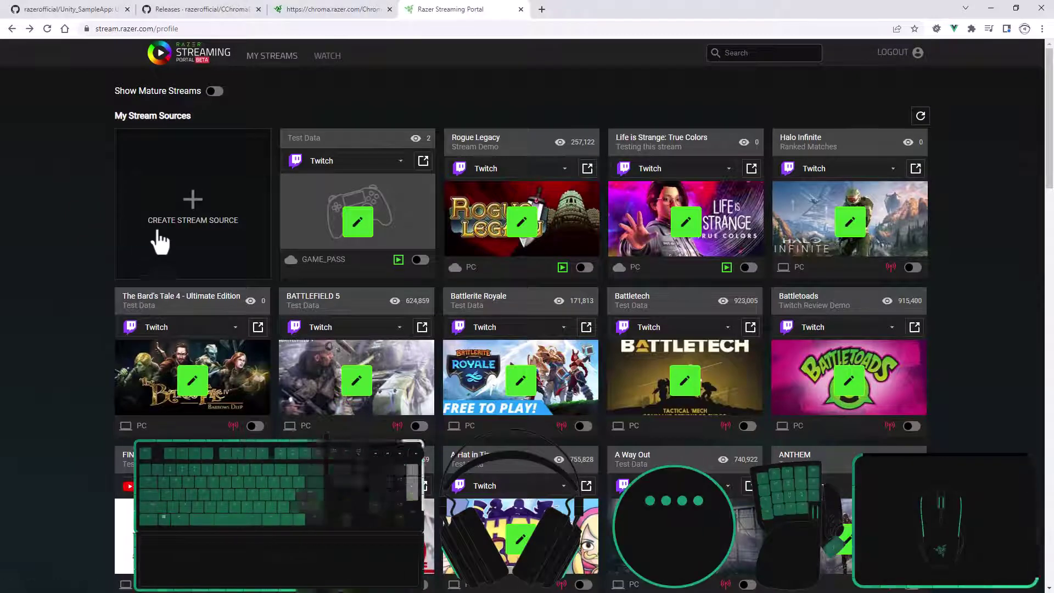
# Authorize the sample app's shortcode on the Test Data source and save it as Unity Sample App
pyautogui.click(360, 221)
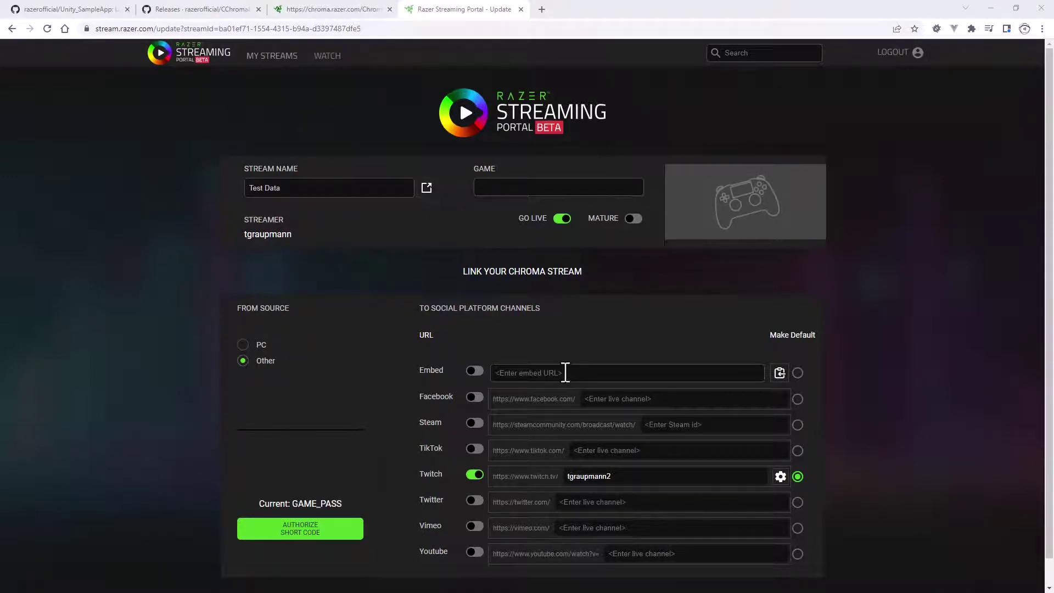
pyautogui.click(319, 541)
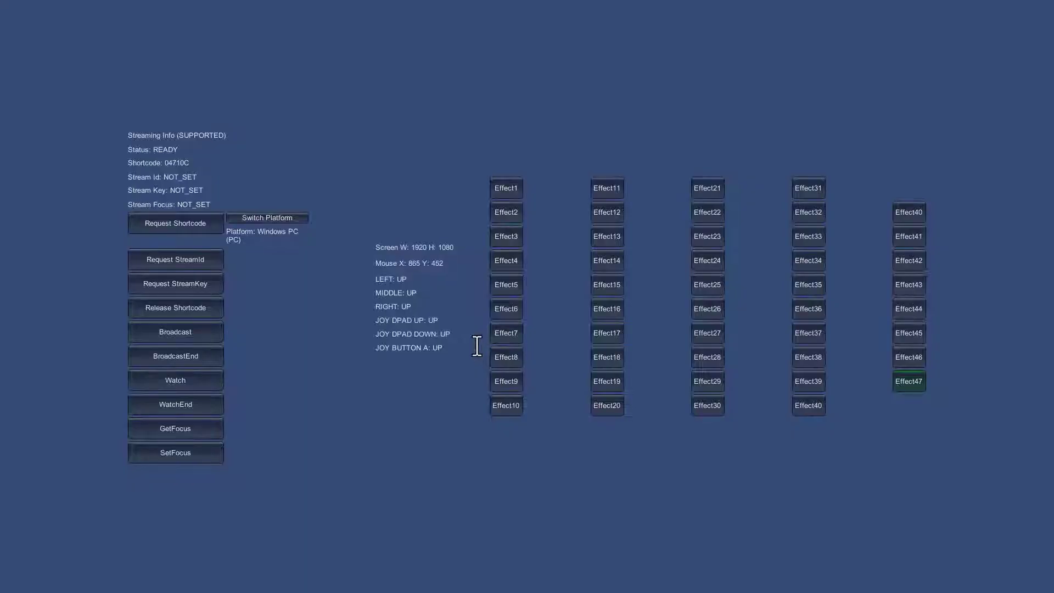
pyautogui.hotkey('alt', 'Tab')
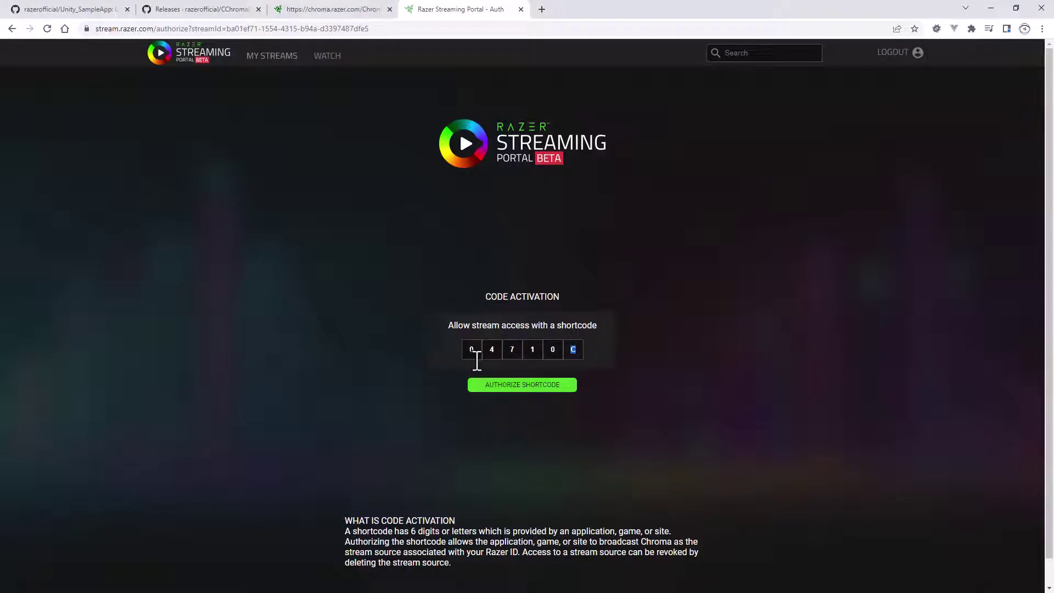
pyautogui.click(527, 386)
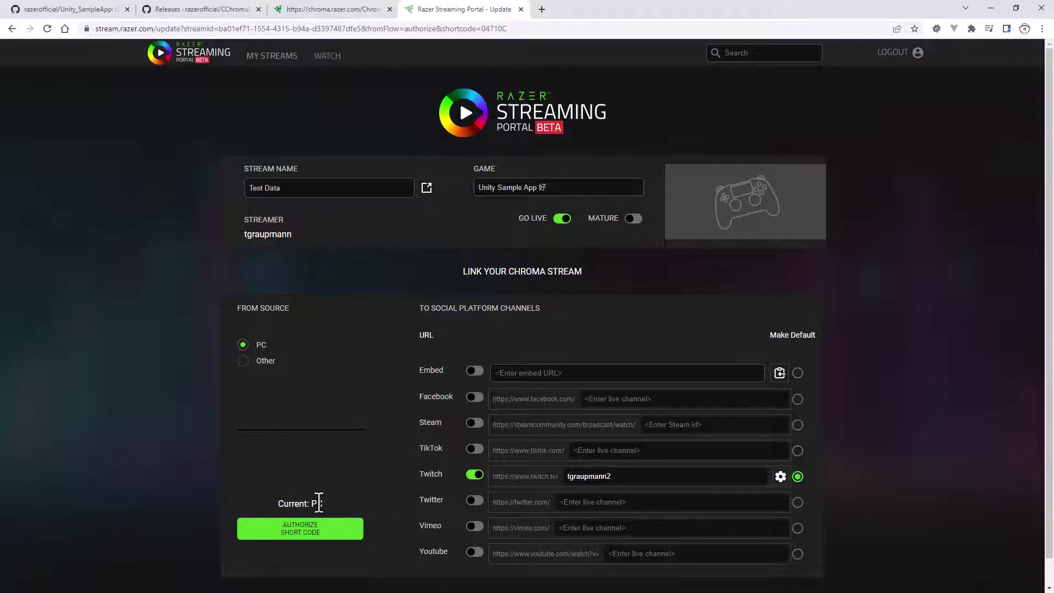
pyautogui.scroll(-1, 385, 396)
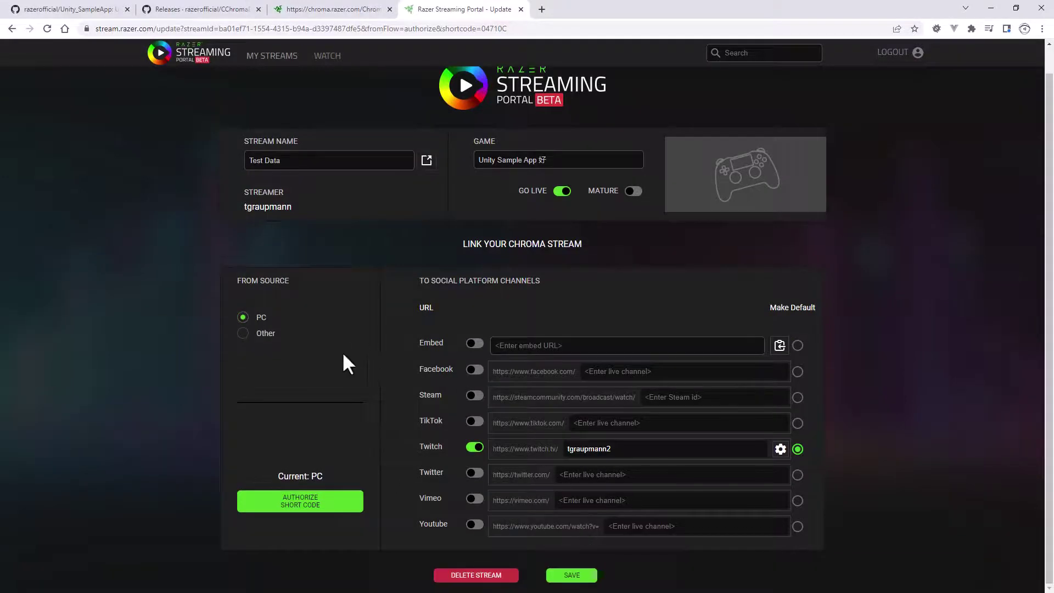
pyautogui.scroll(1, 345, 356)
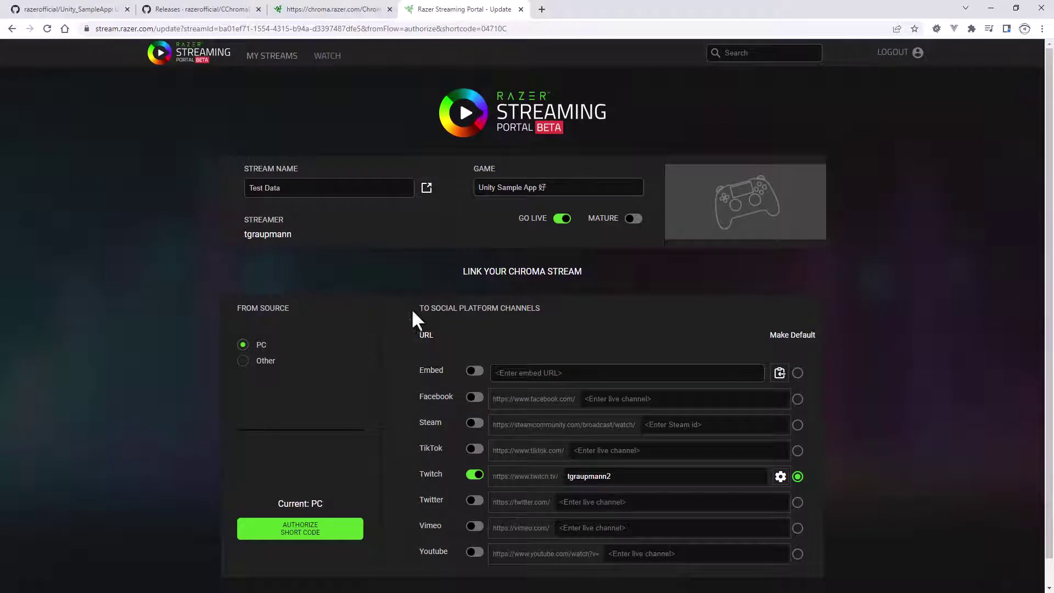
pyautogui.scroll(-1, 569, 486)
pyautogui.click(577, 577)
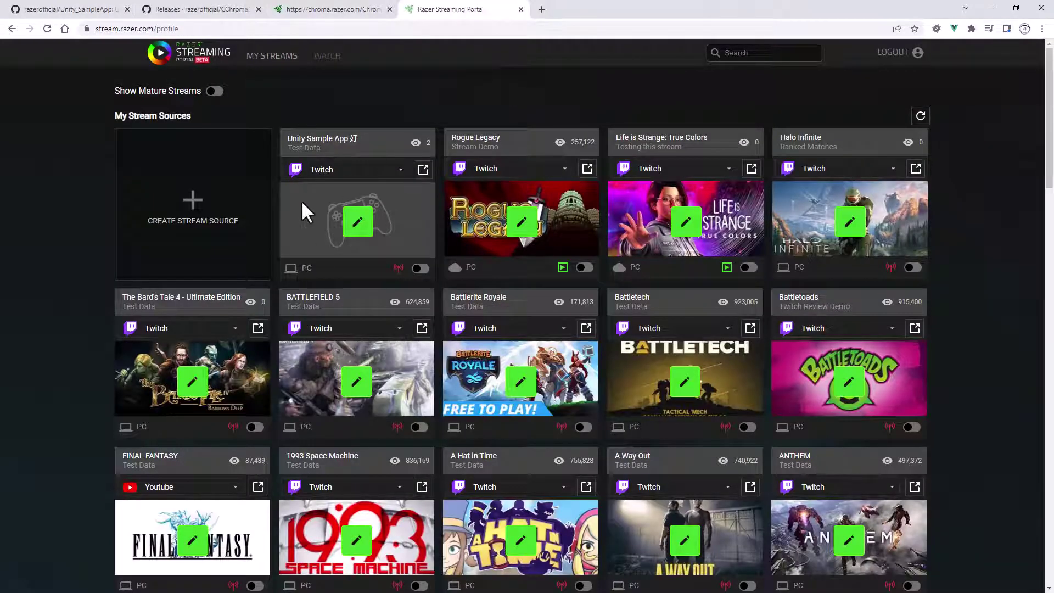
pyautogui.hotkey('alt', 'Tab')
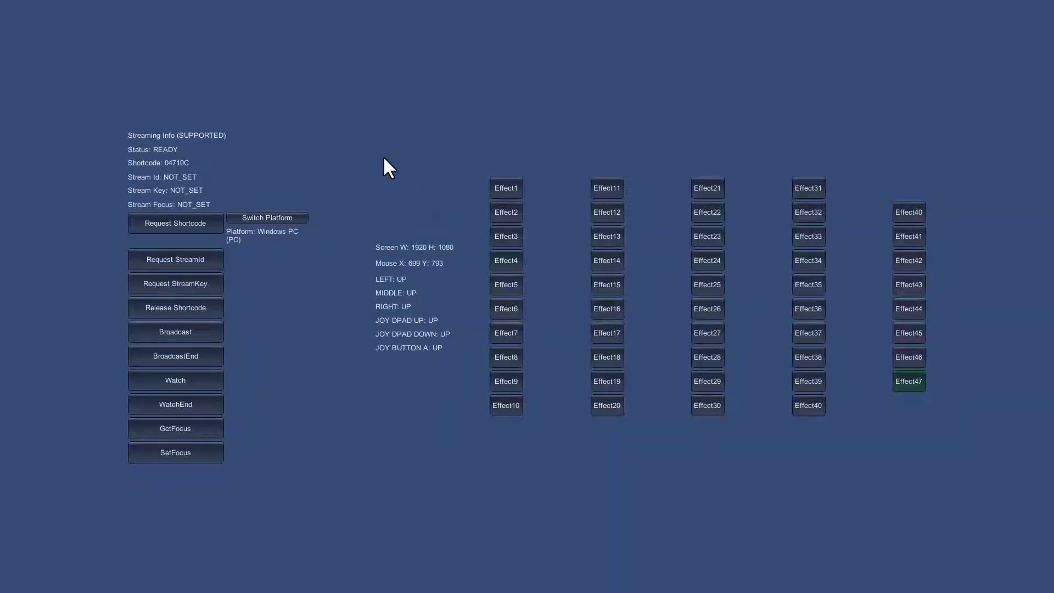
# Window the sample app beside the portal, request a stream ID and stream key, and release the shortcode
pyautogui.hotkey('alt', 'Return')
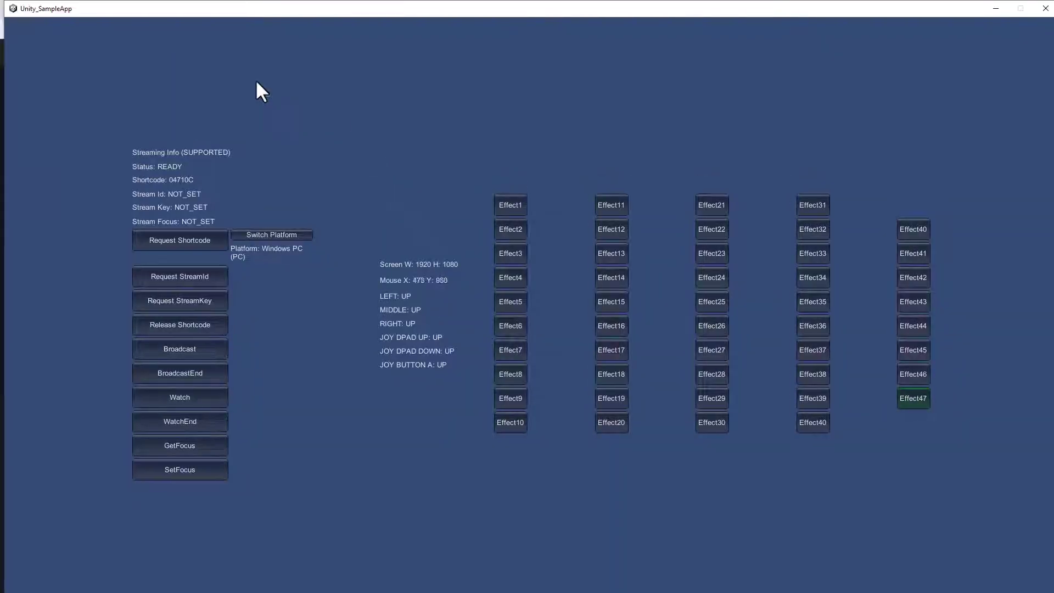
pyautogui.moveTo(196, 9); pyautogui.dragTo(637, 10)
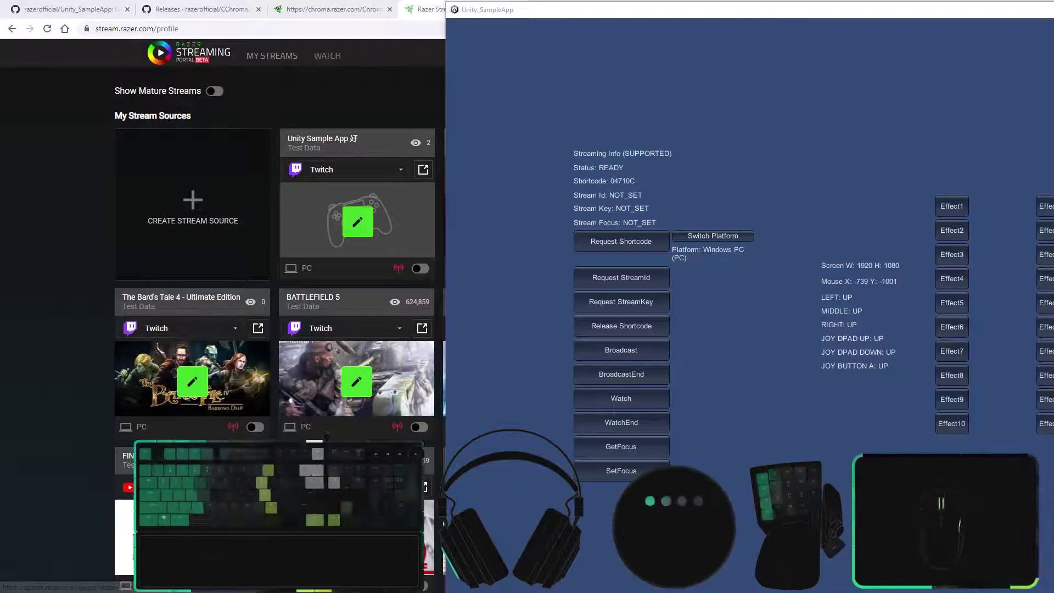
pyautogui.click(624, 272)
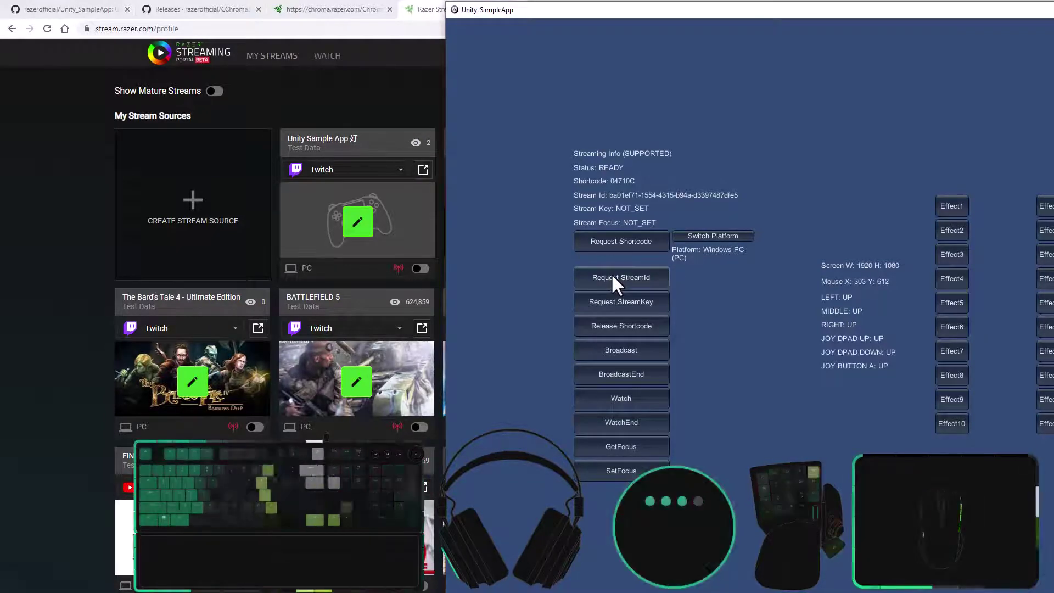
pyautogui.click(621, 301)
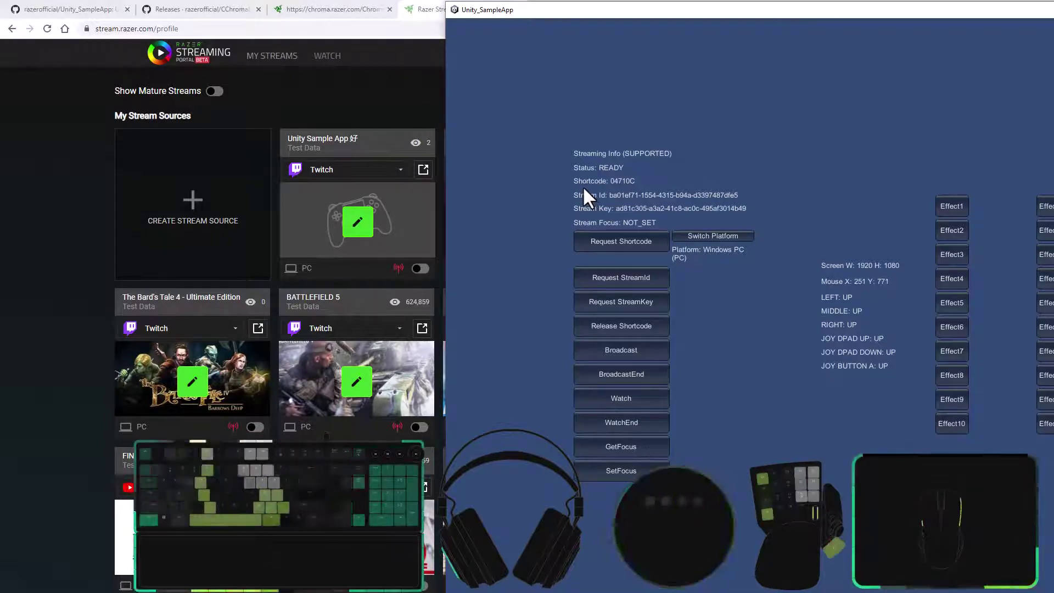
pyautogui.click(616, 325)
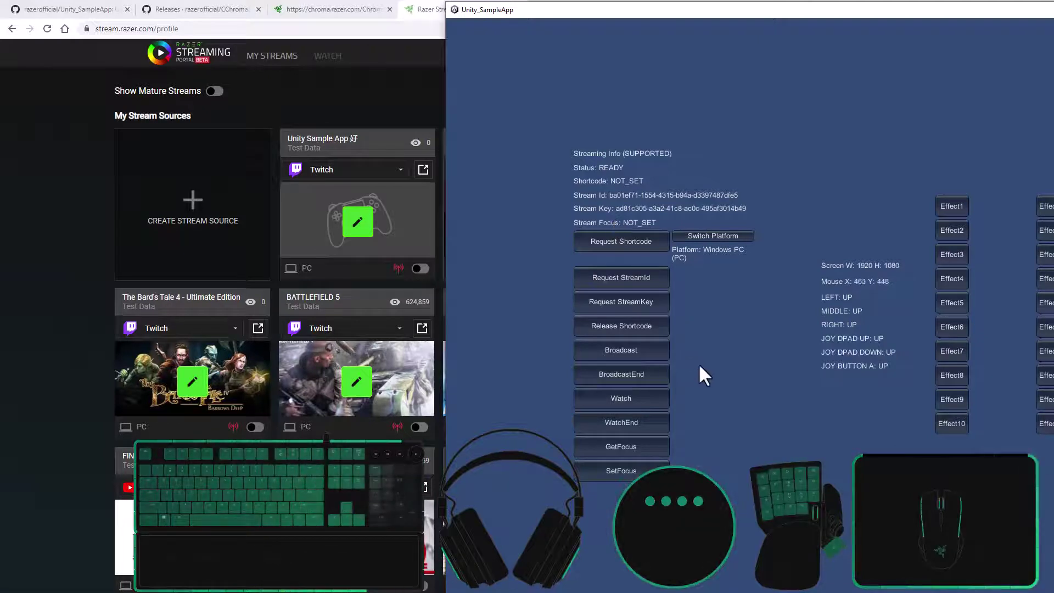
pyautogui.click(639, 347)
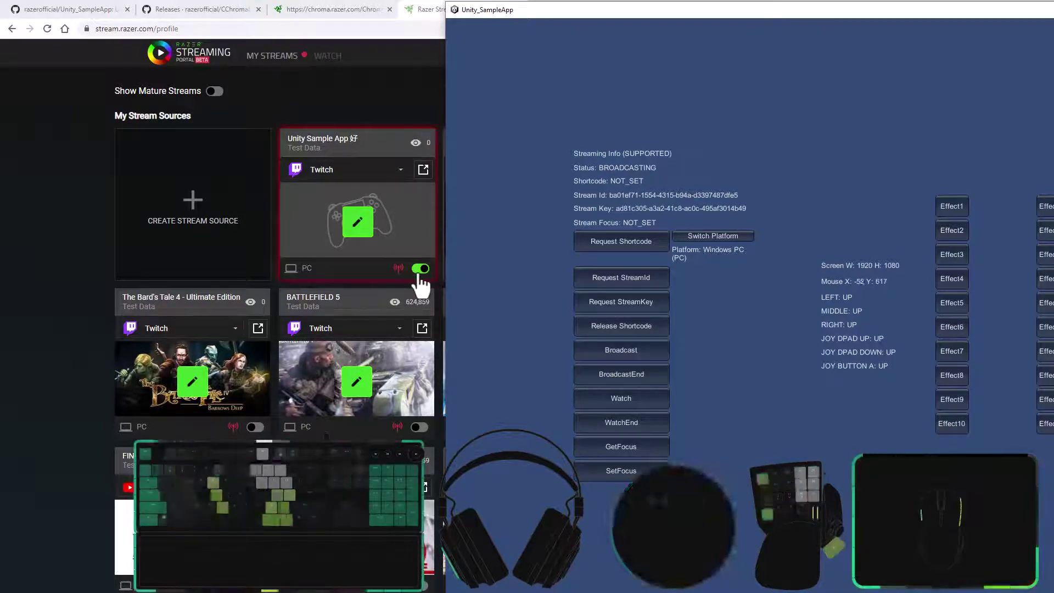
pyautogui.click(621, 375)
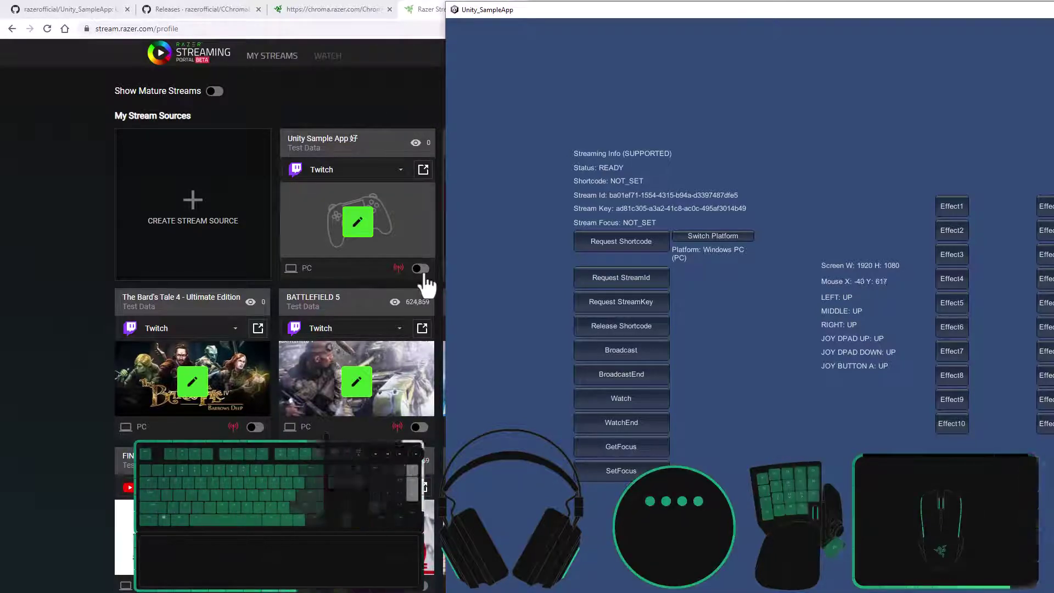
pyautogui.click(615, 349)
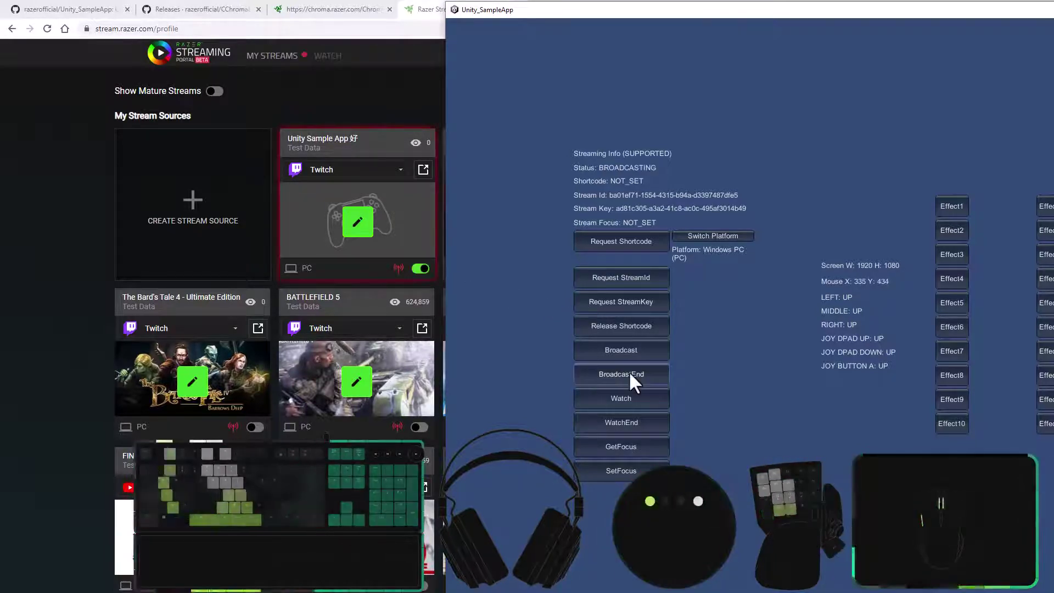
pyautogui.click(629, 373)
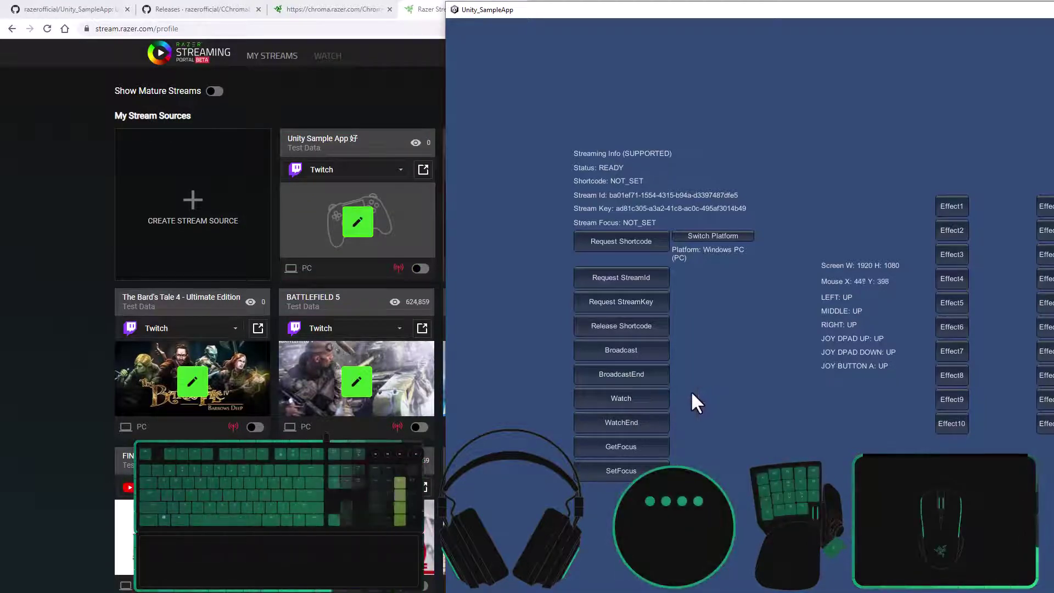
pyautogui.click(645, 396)
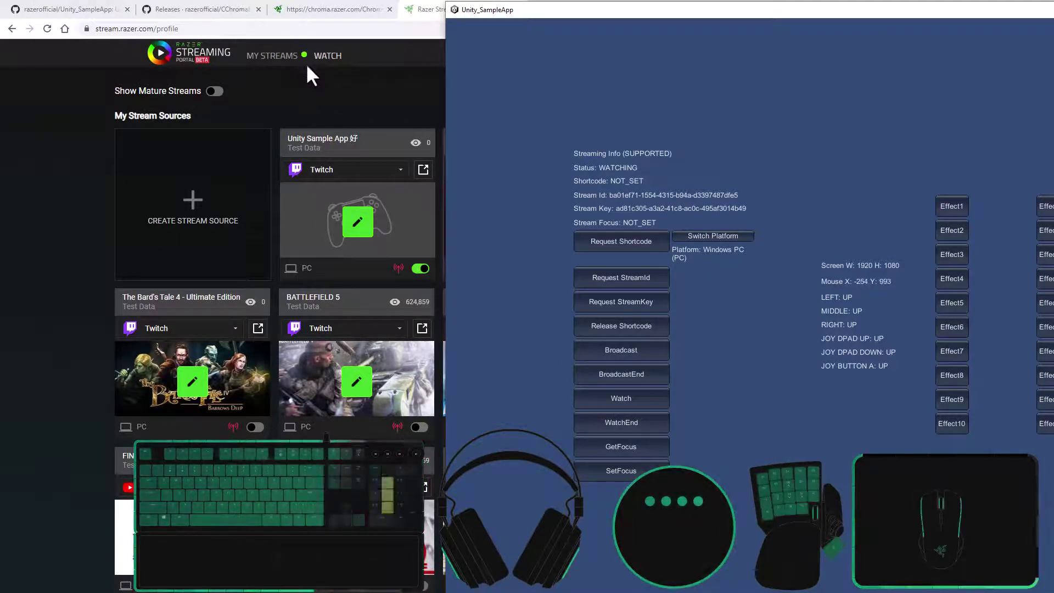
pyautogui.click(621, 424)
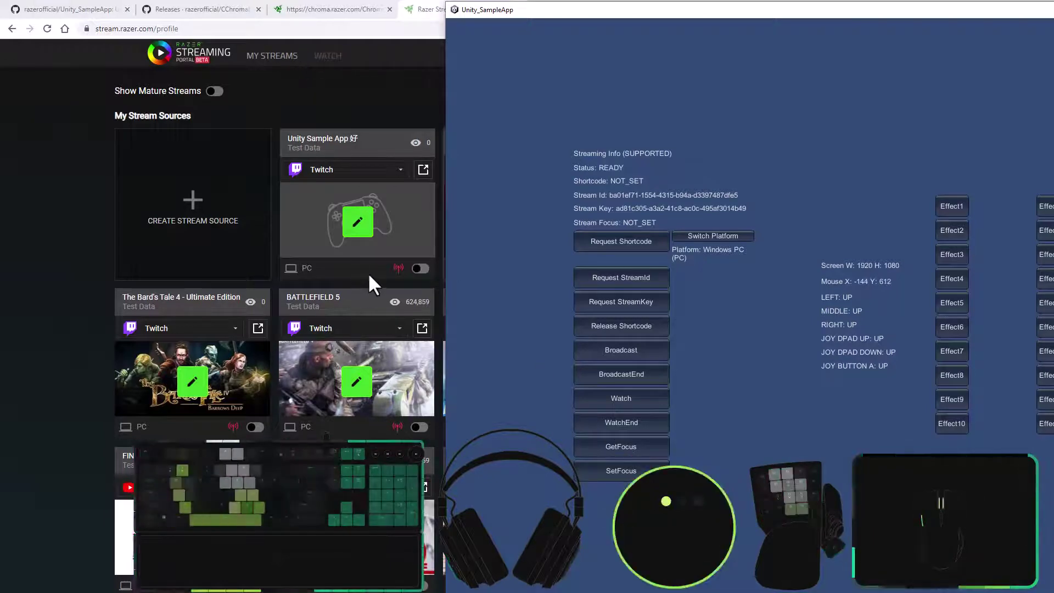
pyautogui.click(419, 269)
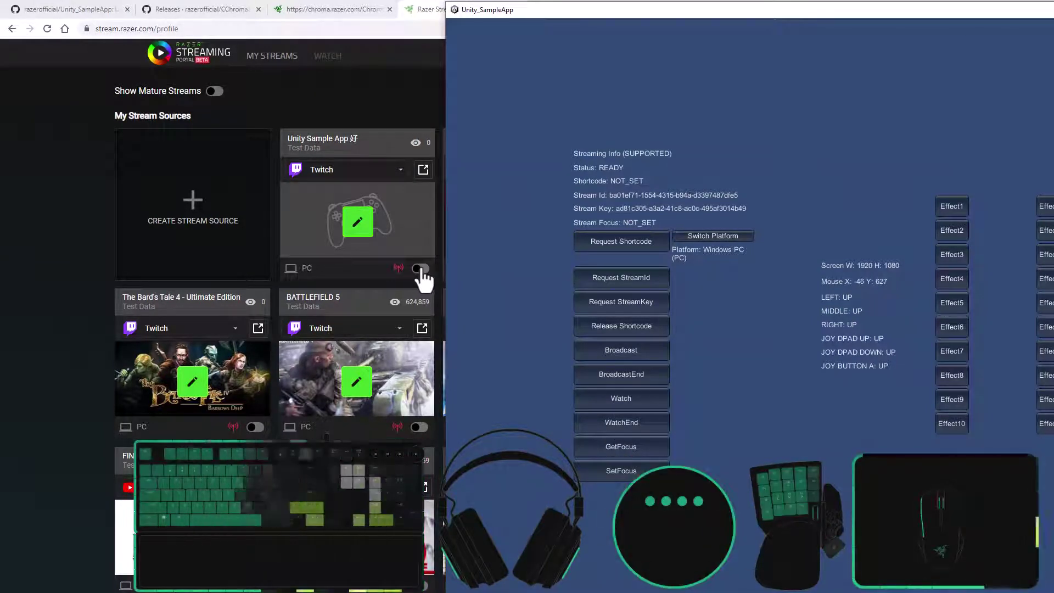
pyautogui.hotkey('alt', 'Tab')
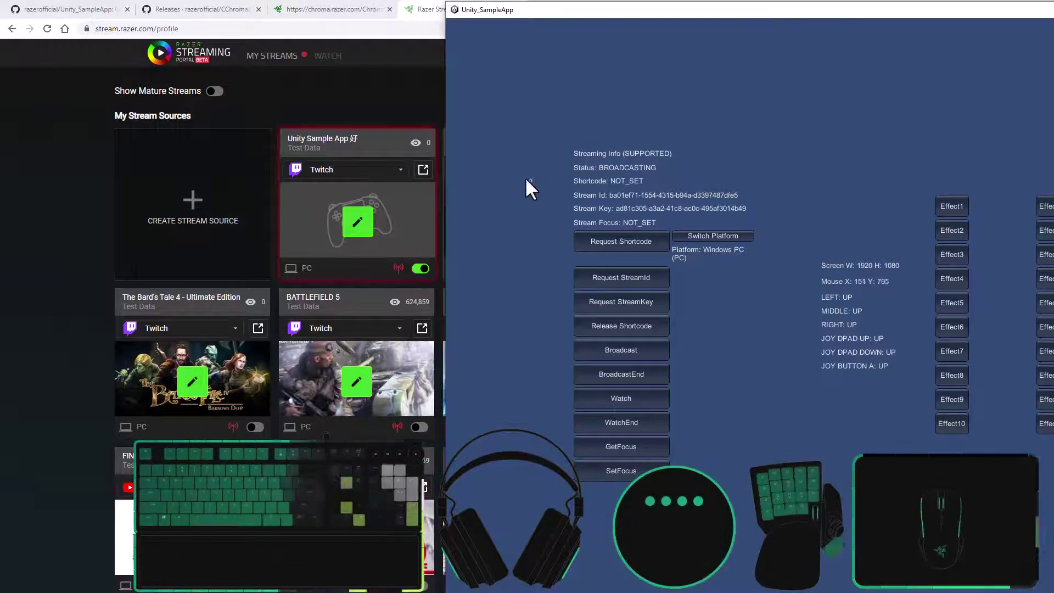
pyautogui.click(614, 372)
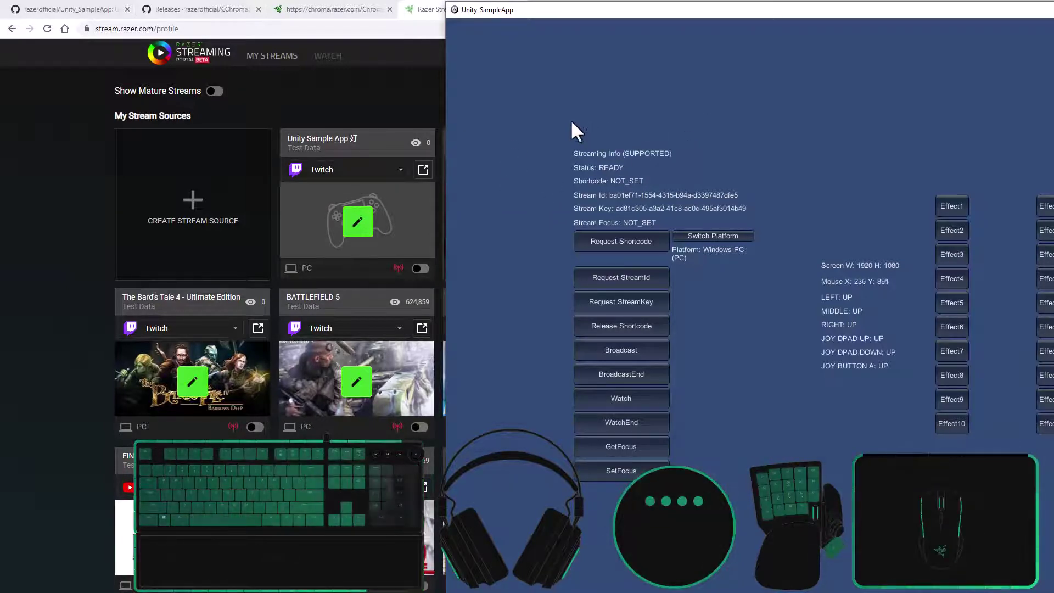
# Close the sample app and open the 64-bit build's Unity_SampleApp_Data\Plugins\x86_64 folder
pyautogui.moveTo(846, 5); pyautogui.dragTo(635, 17)
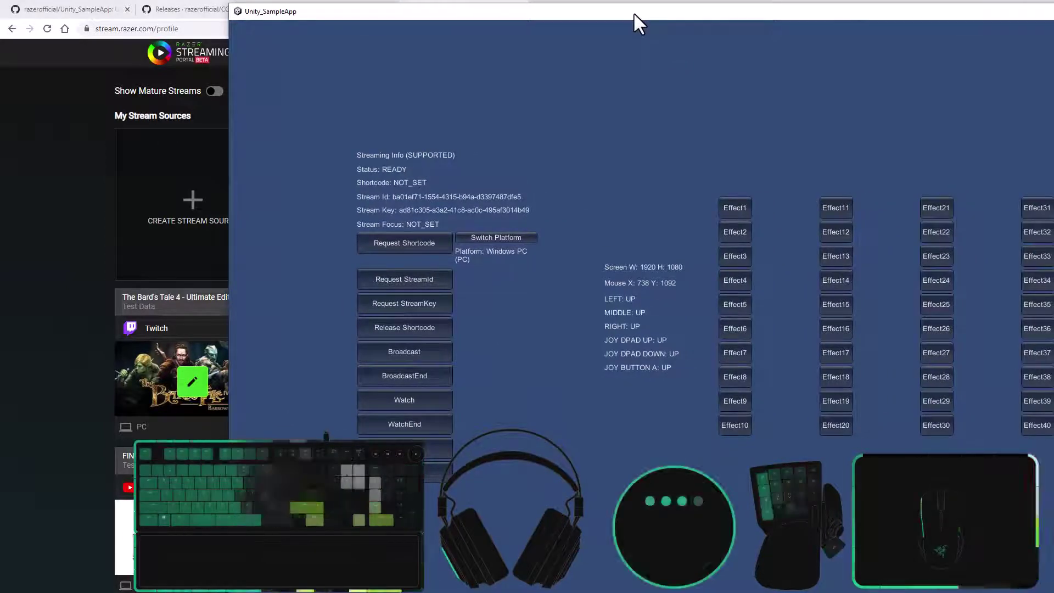
pyautogui.hotkey('alt', 'F4')
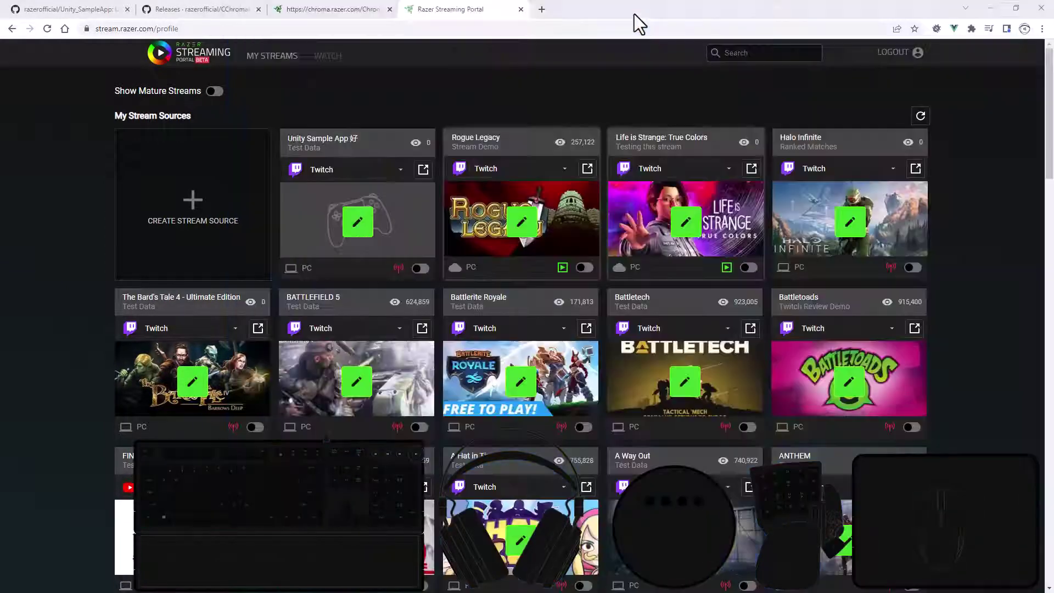
pyautogui.hotkey('alt', 'Tab')
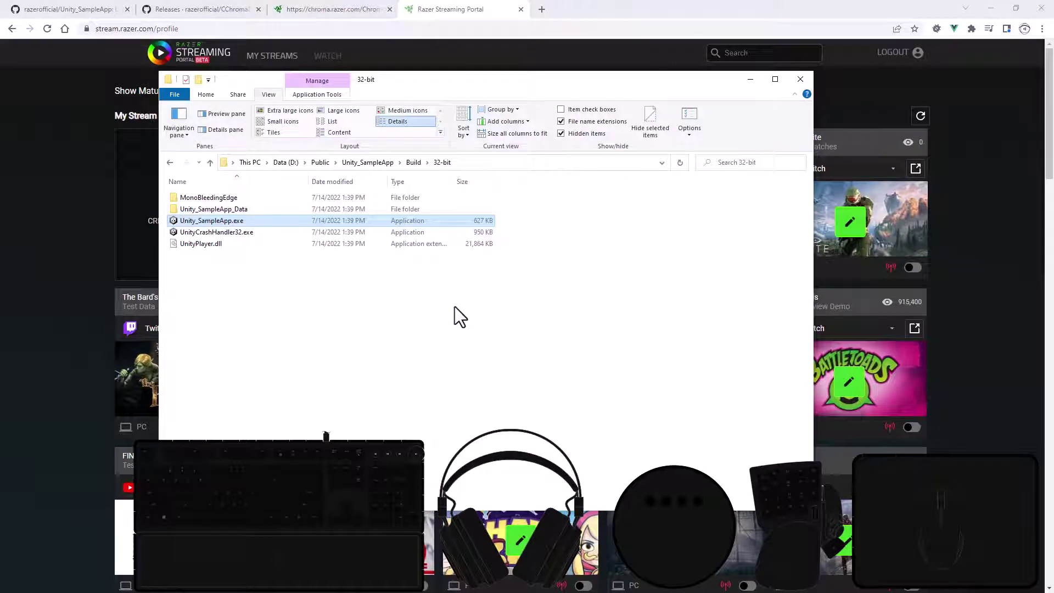
pyautogui.click(454, 306)
pyautogui.click(414, 163)
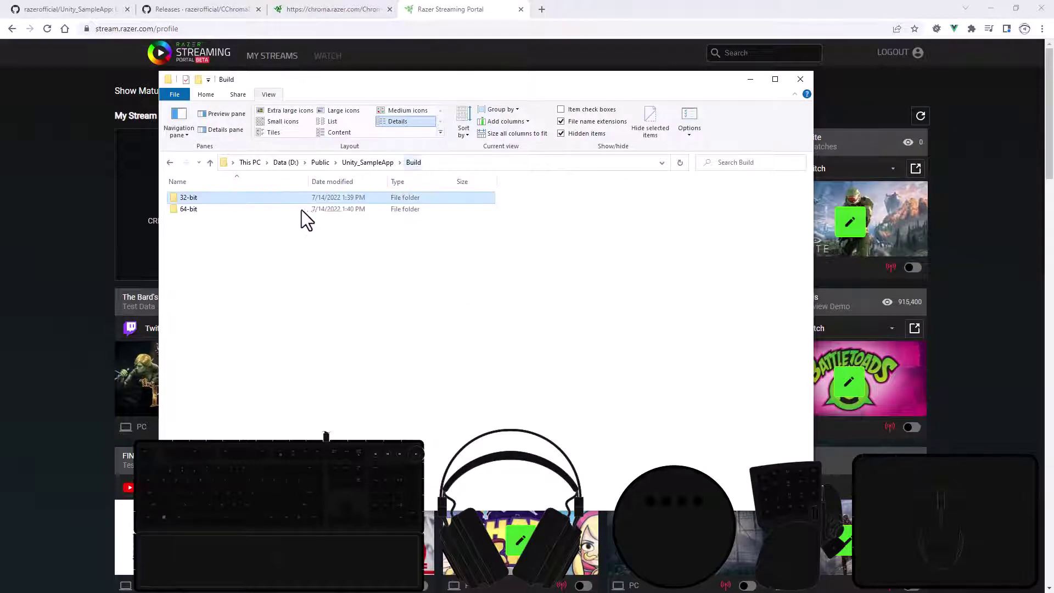
pyautogui.doubleClick(201, 210)
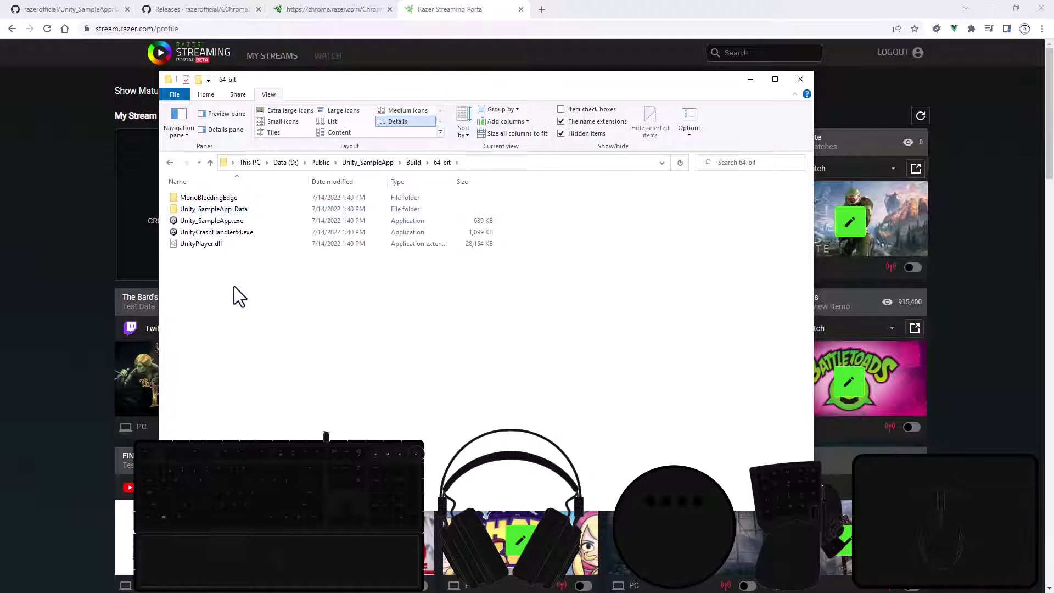
pyautogui.doubleClick(223, 210)
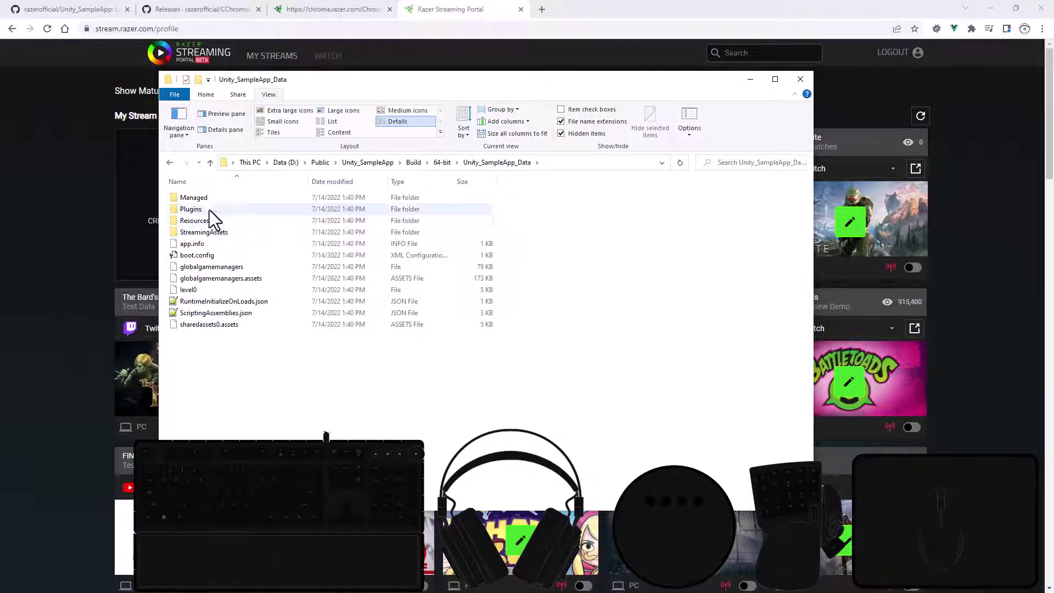
pyautogui.doubleClick(210, 210)
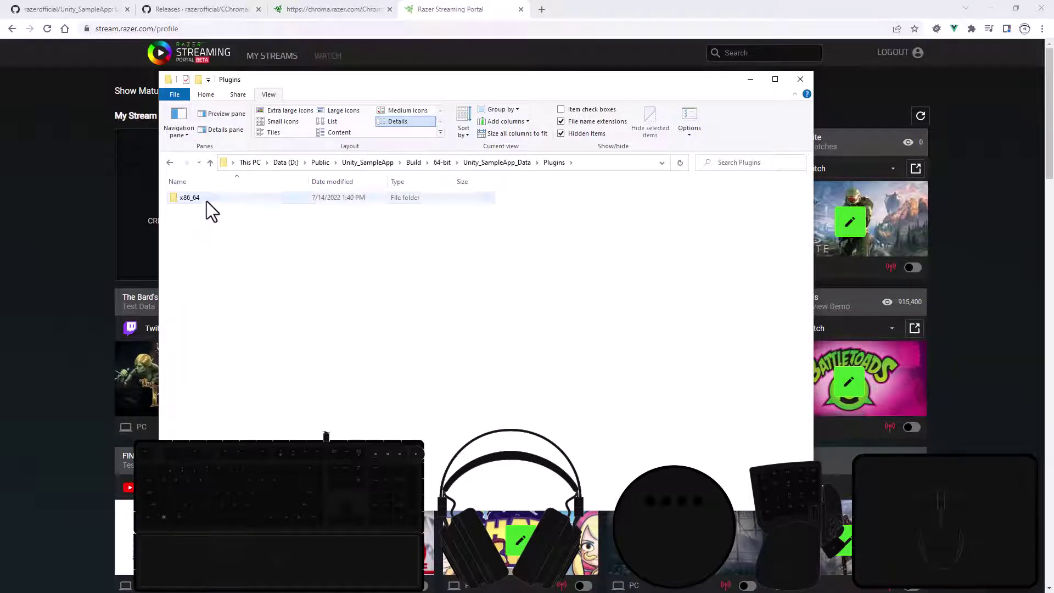
pyautogui.doubleClick(207, 199)
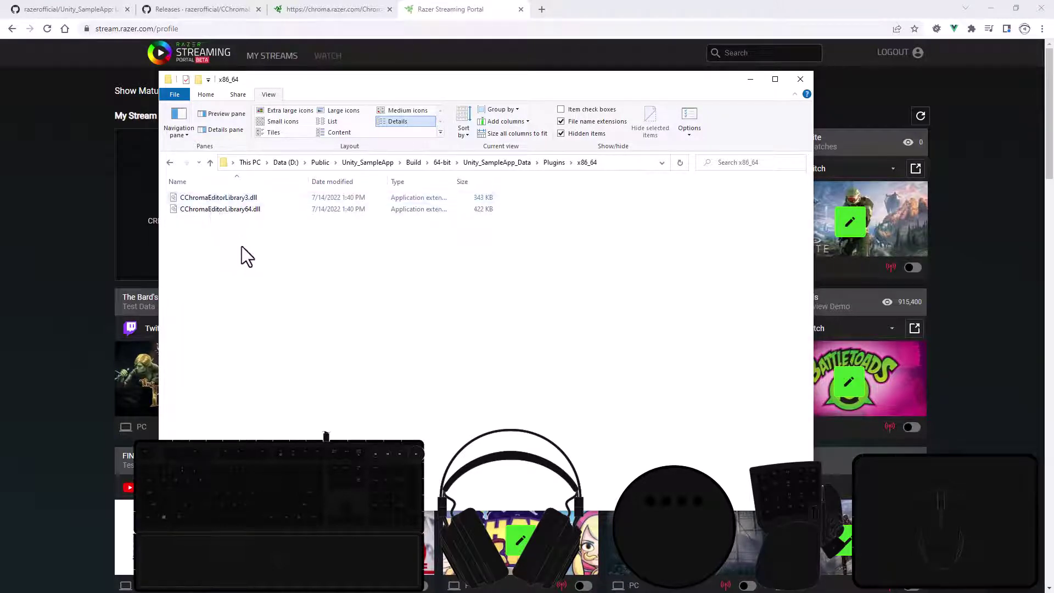
# Delete CChromaEditorLibrary3.dll from x86_64 and bring up the CChromaEditorLibrary 1.0.0.3 archive
pyautogui.click(258, 197)
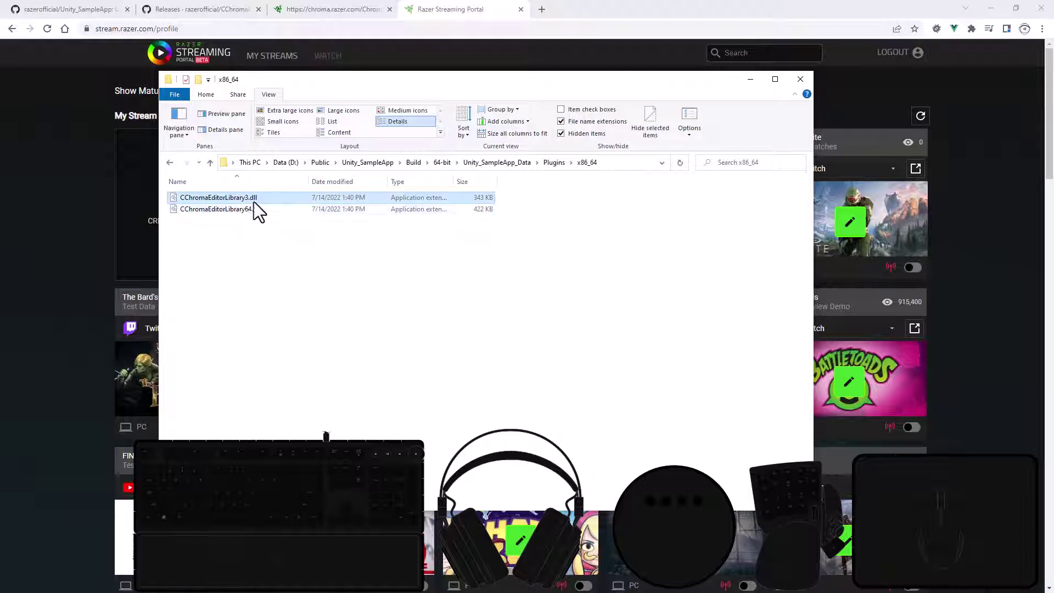
pyautogui.click(239, 231)
pyautogui.press('Delete')
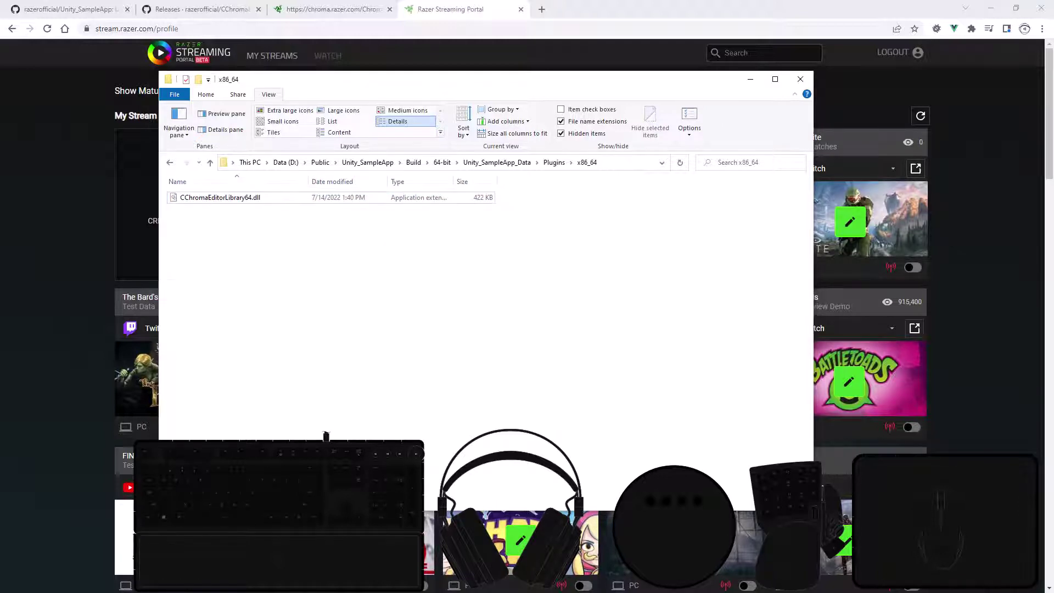
pyautogui.hotkey('alt', 'Tab')
pyautogui.click(463, 316)
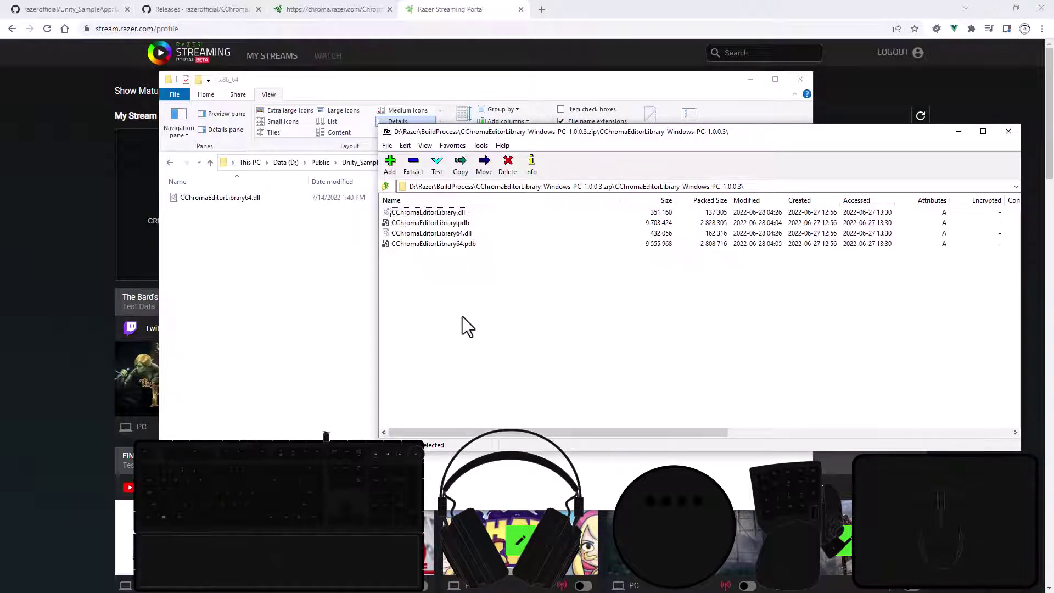
# Copy CChromaEditorLibrary64.dll from the 1.0.0.3 archive into x86_64, replacing the existing file
pyautogui.click(443, 234)
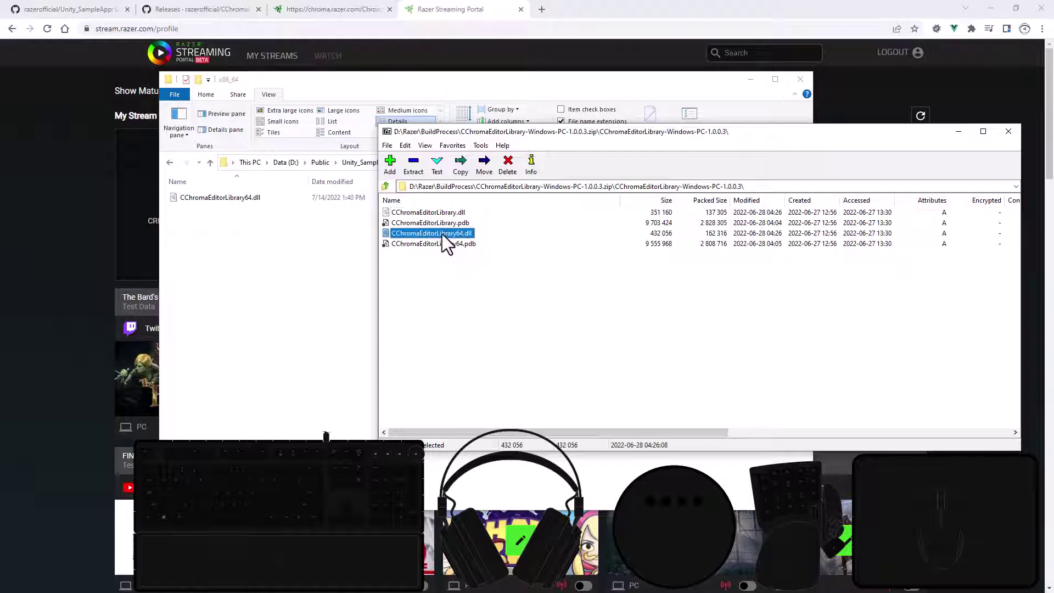
pyautogui.moveTo(457, 232); pyautogui.dragTo(253, 255)
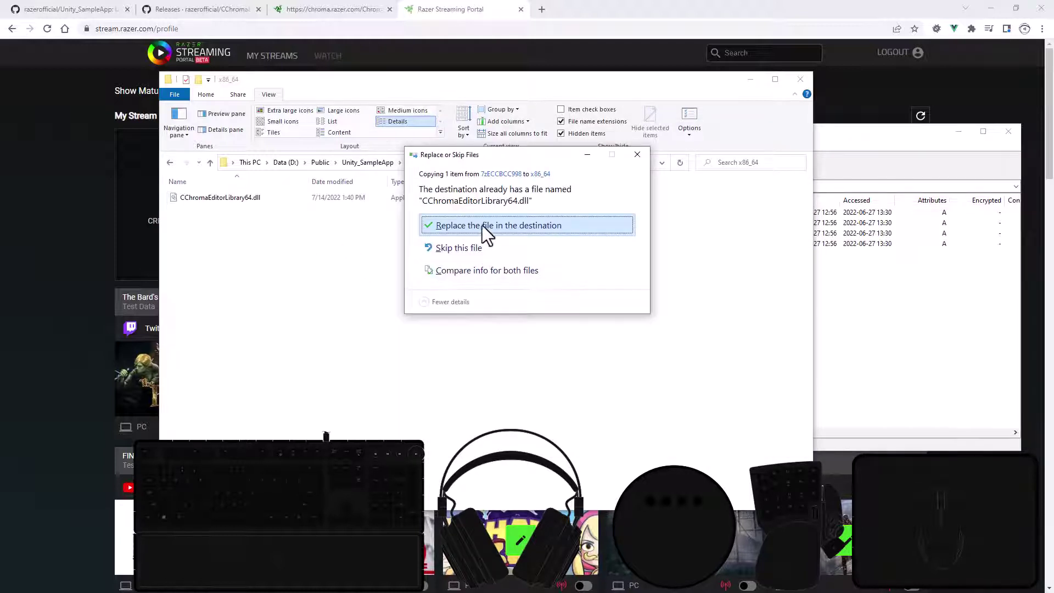
pyautogui.click(482, 226)
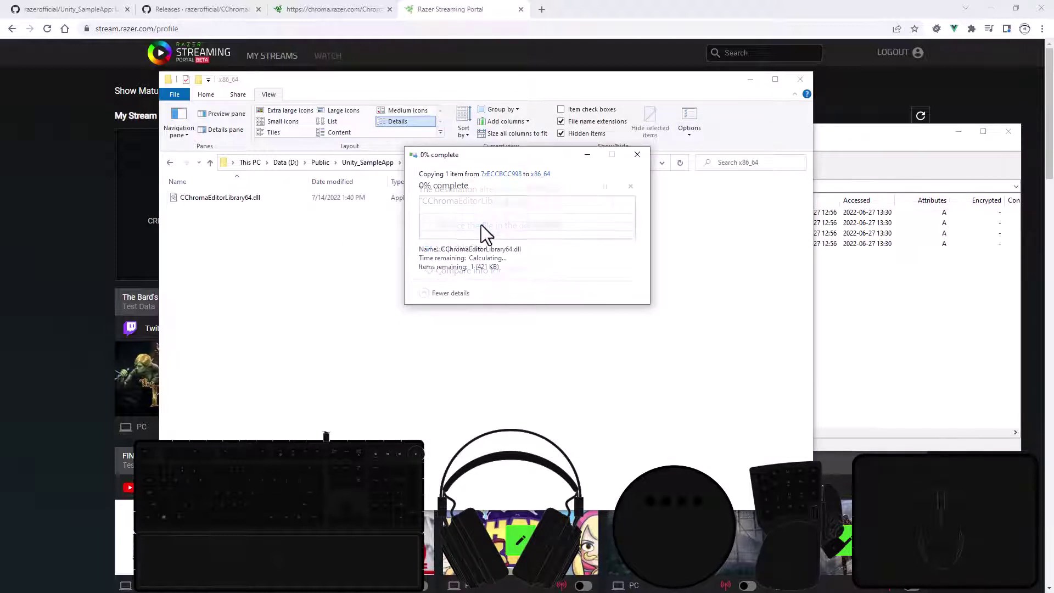
pyautogui.click(400, 270)
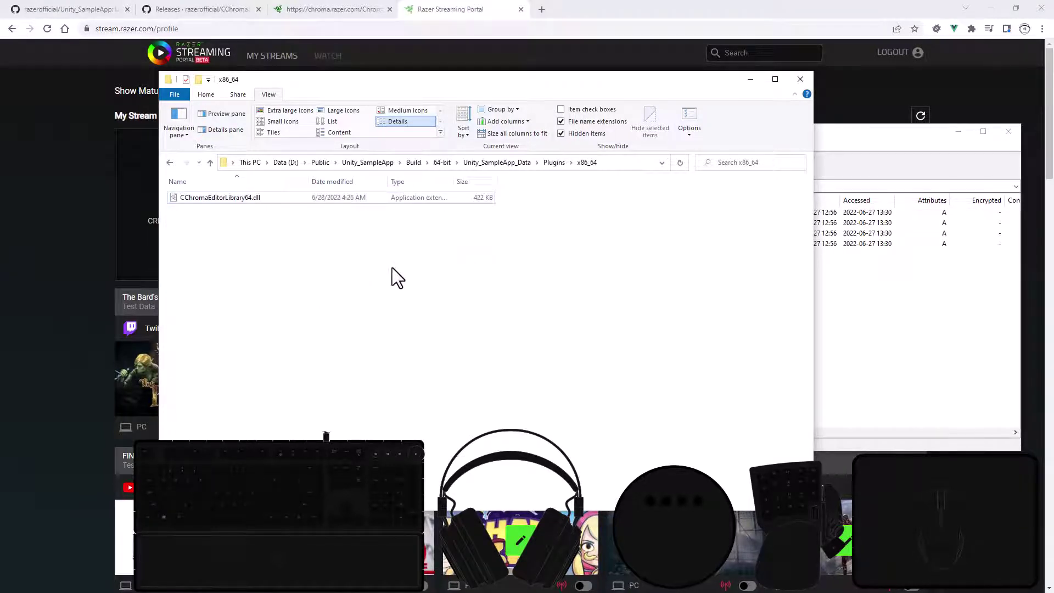
# Launch Unity_SampleApp from the 64-bit build folder and request a streaming shortcode
pyautogui.click(439, 164)
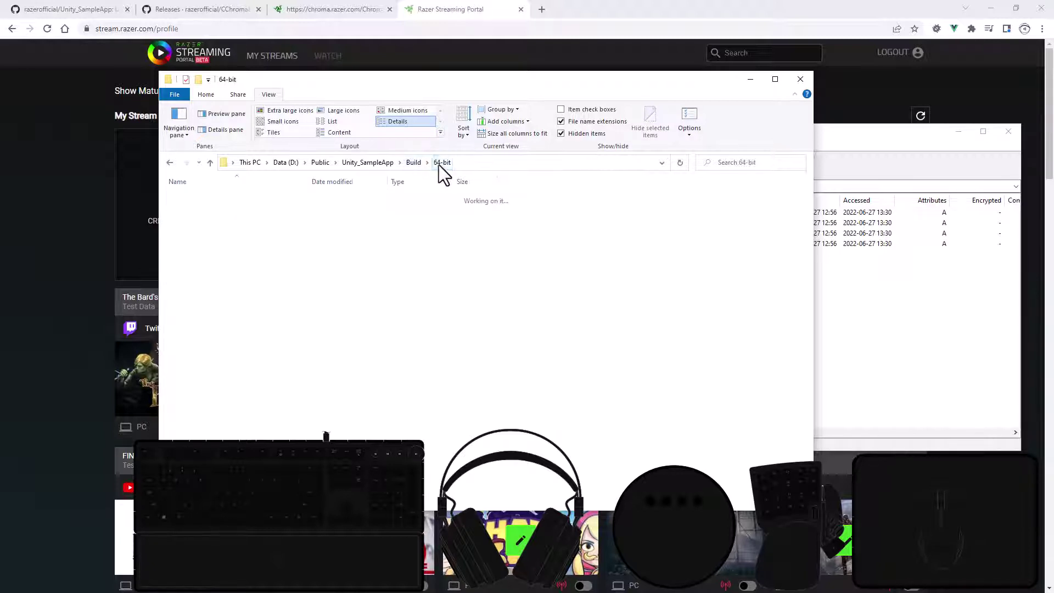
pyautogui.doubleClick(229, 222)
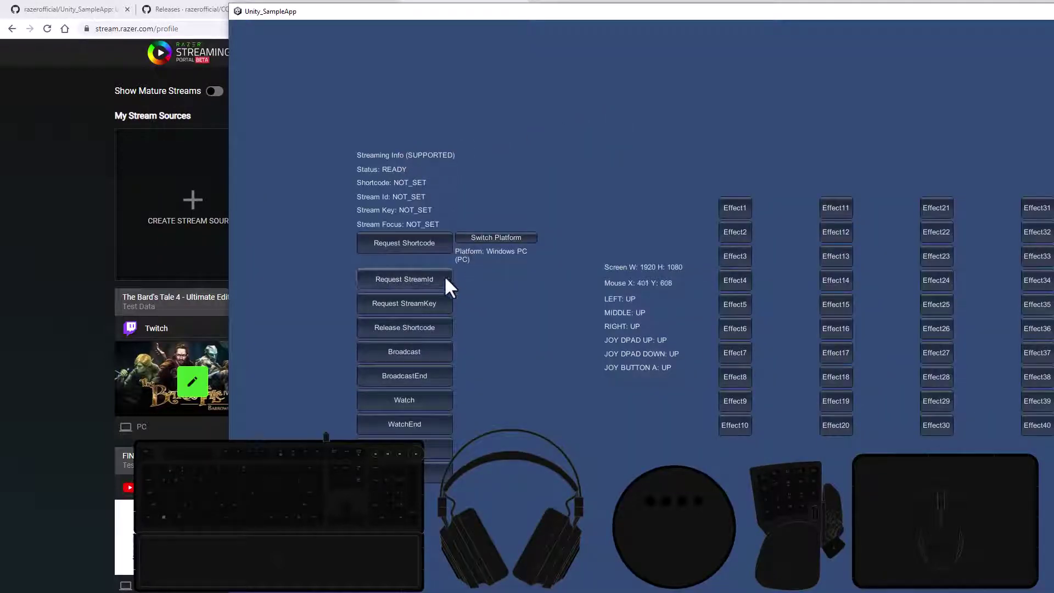
pyautogui.click(403, 241)
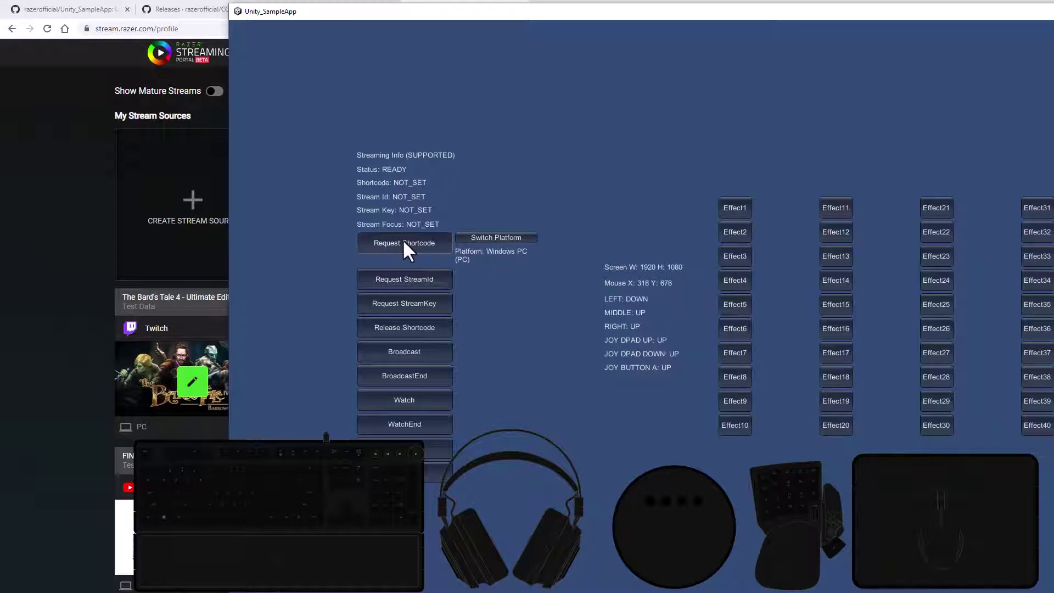
# Play Effect1, then Effect10, then Effect1 again on the Chroma device previews
pyautogui.click(736, 204)
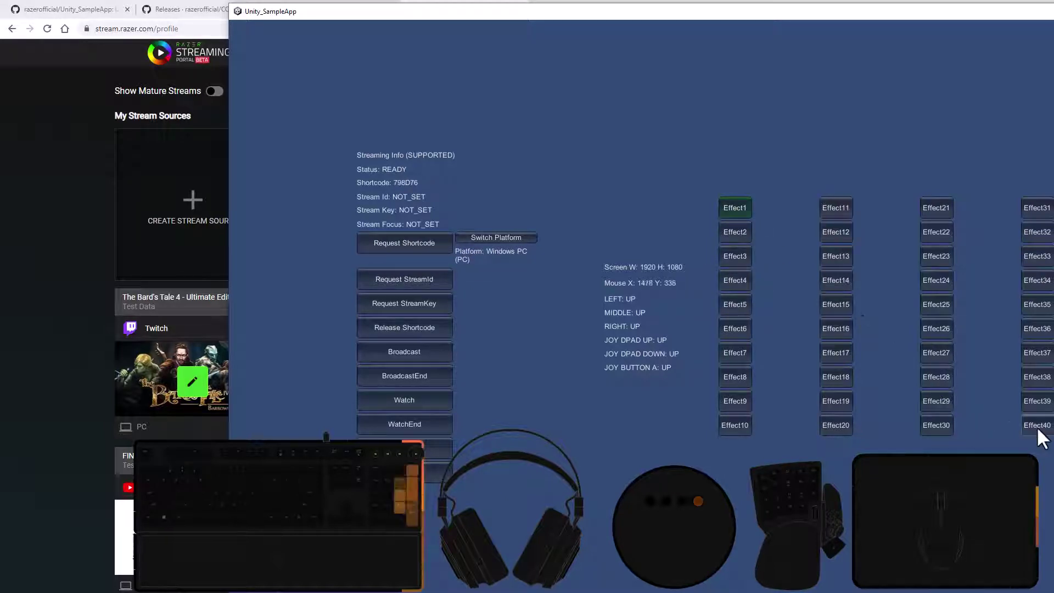
pyautogui.click(727, 424)
pyautogui.click(736, 204)
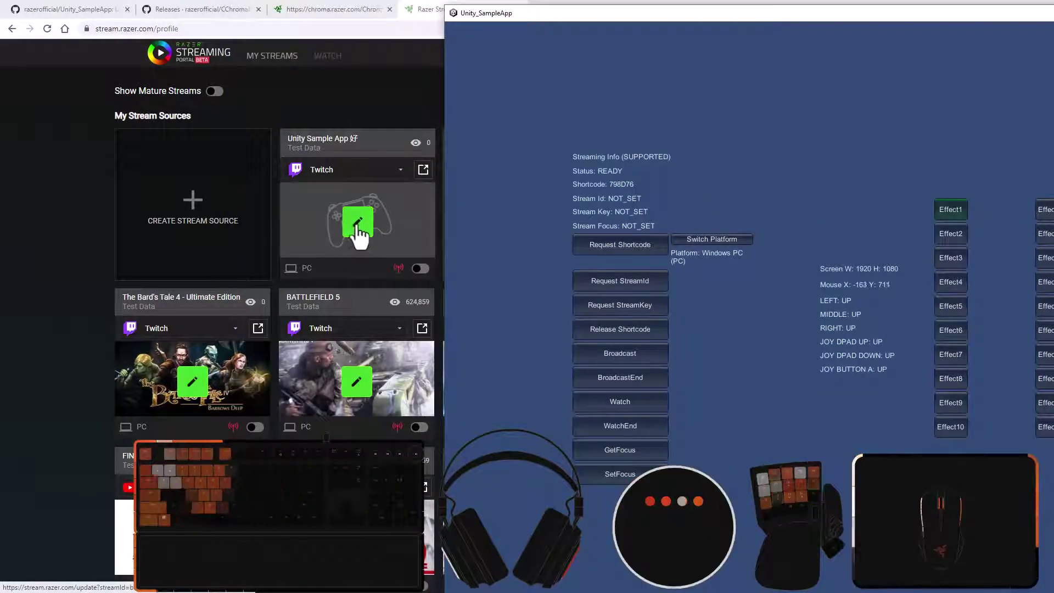
# Enter and authorize the app's new shortcode on the Unity Sample App source, then return to My Stream Sources
pyautogui.click(356, 222)
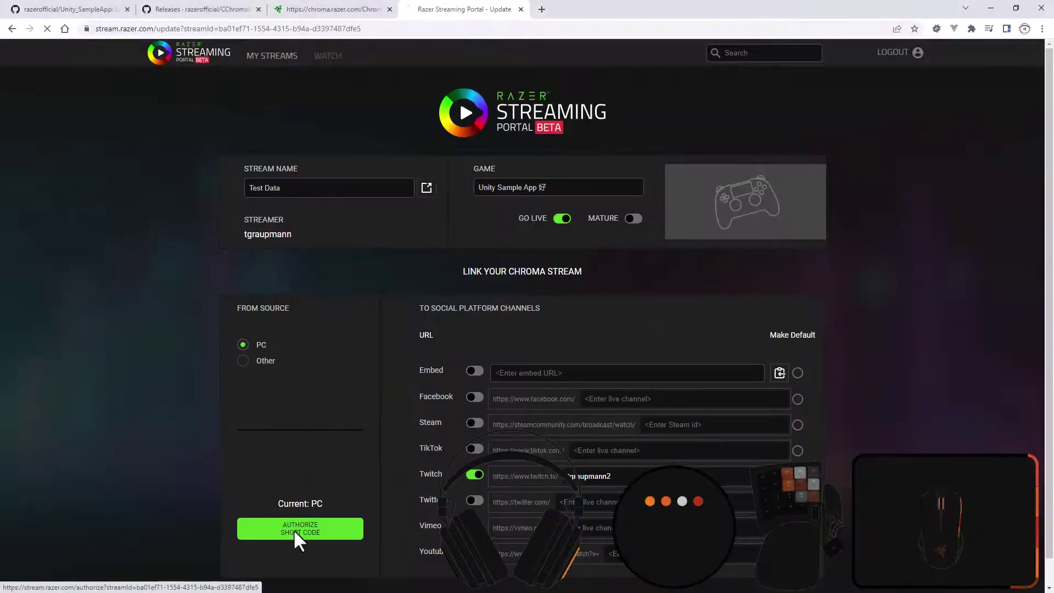
pyautogui.click(295, 529)
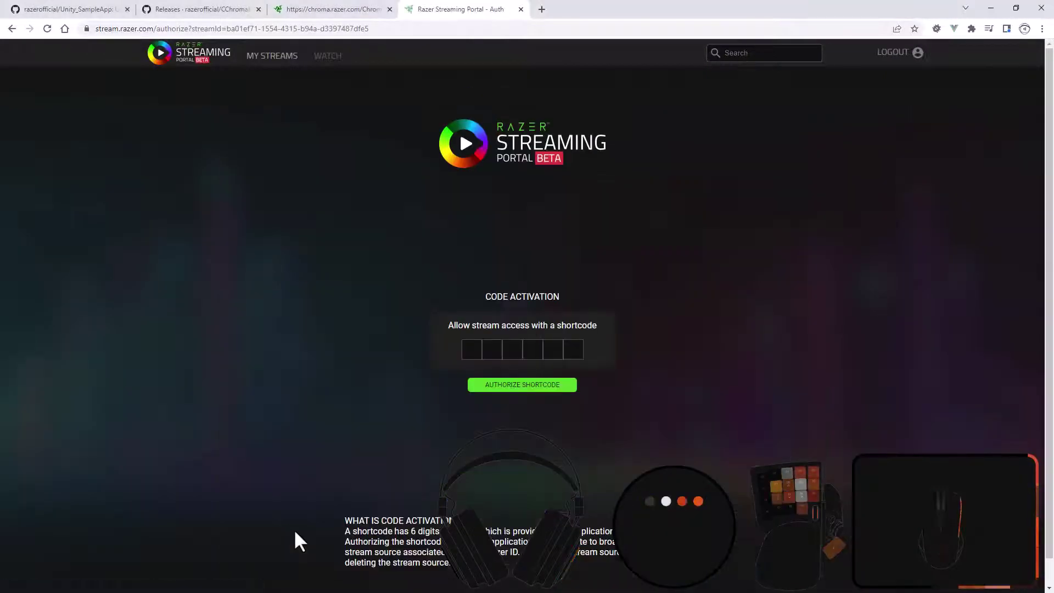
pyautogui.click(476, 349)
pyautogui.write('798D')
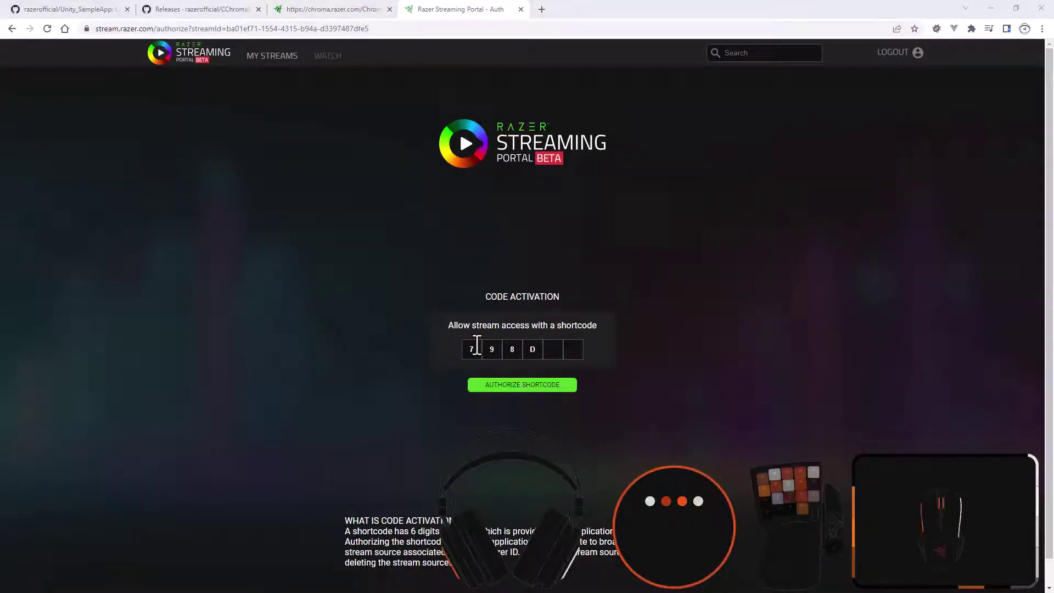
pyautogui.hotkey('alt', 'Tab')
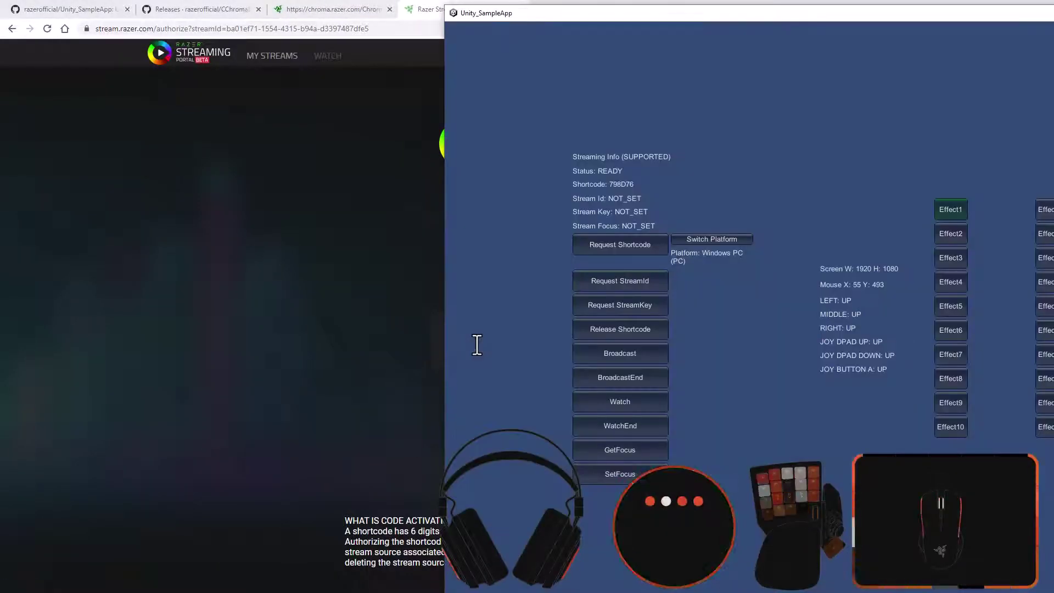
pyautogui.hotkey('alt', 'Tab')
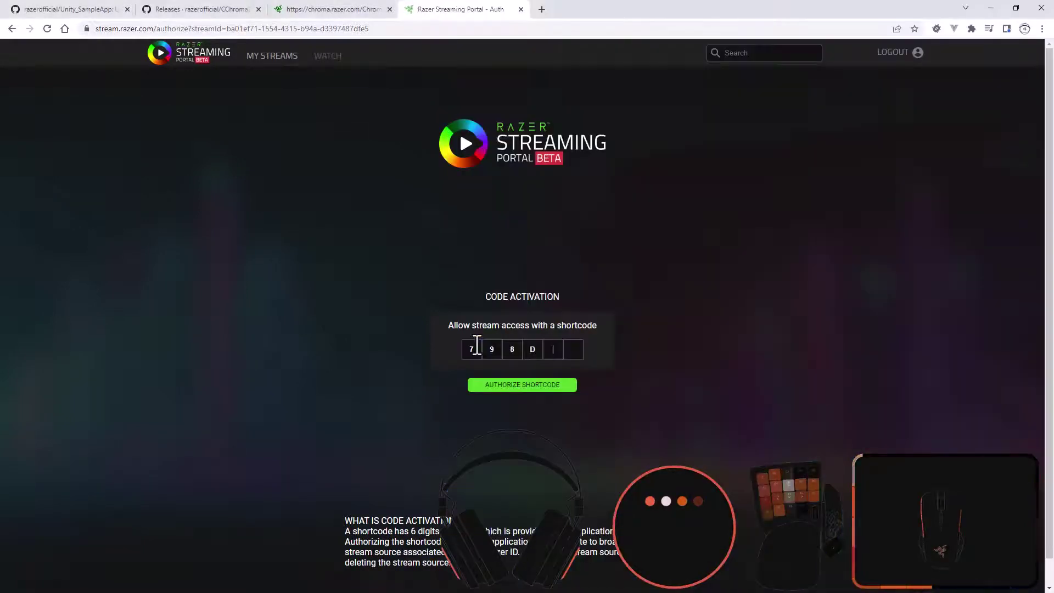
pyautogui.write('76')
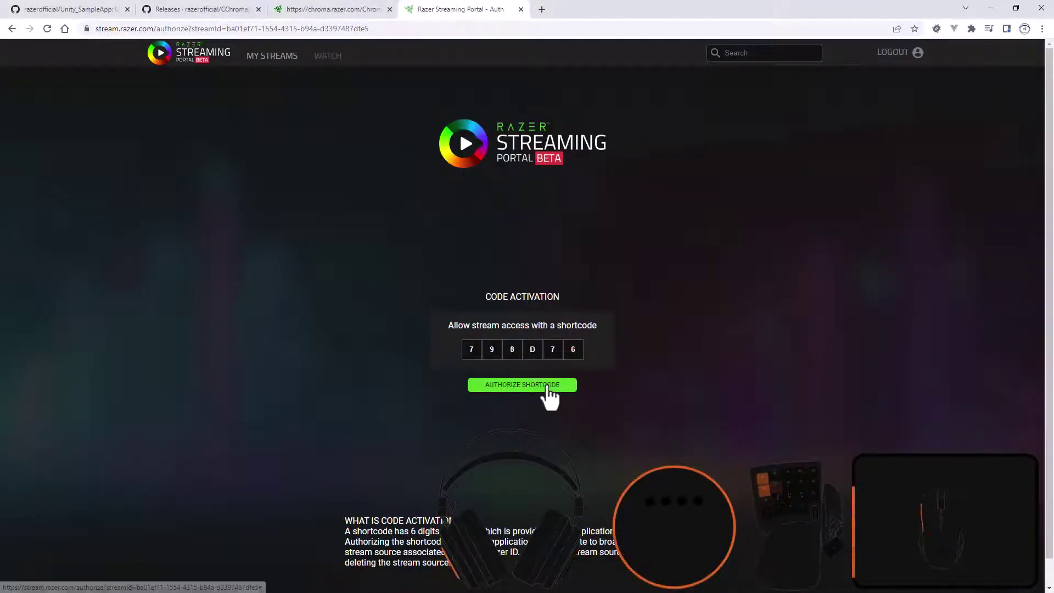
pyautogui.click(546, 385)
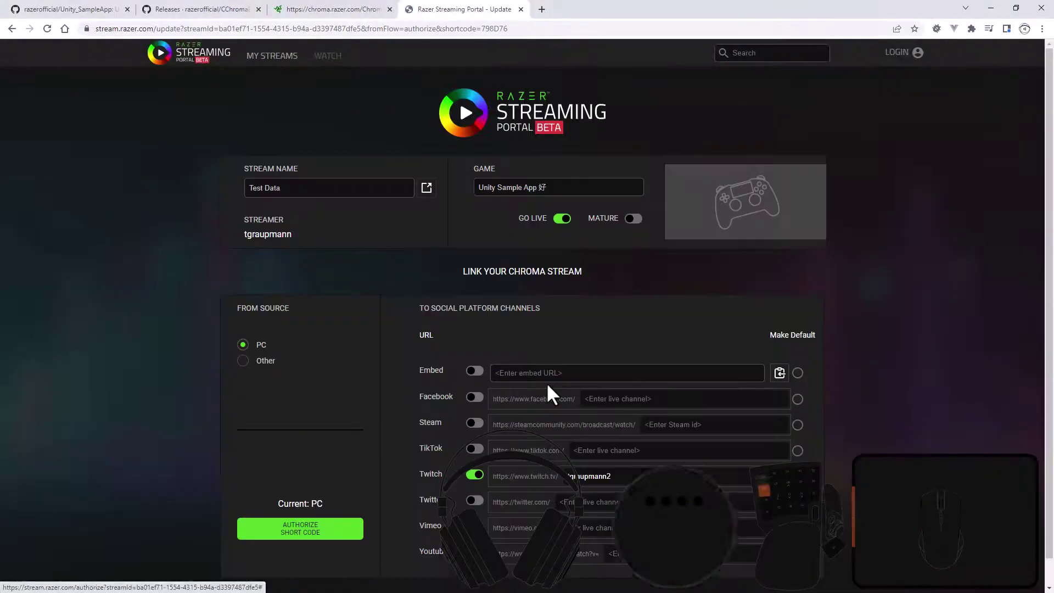
pyautogui.click(262, 57)
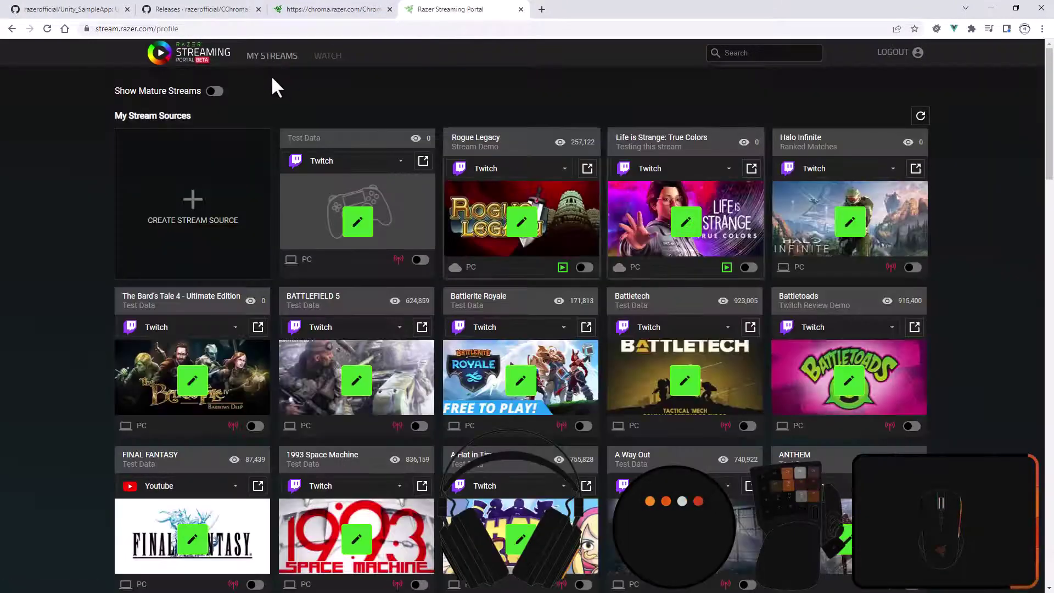
# Request a new stream ID and stream key in the sample app and release its shortcode
pyautogui.hotkey('alt', 'Tab')
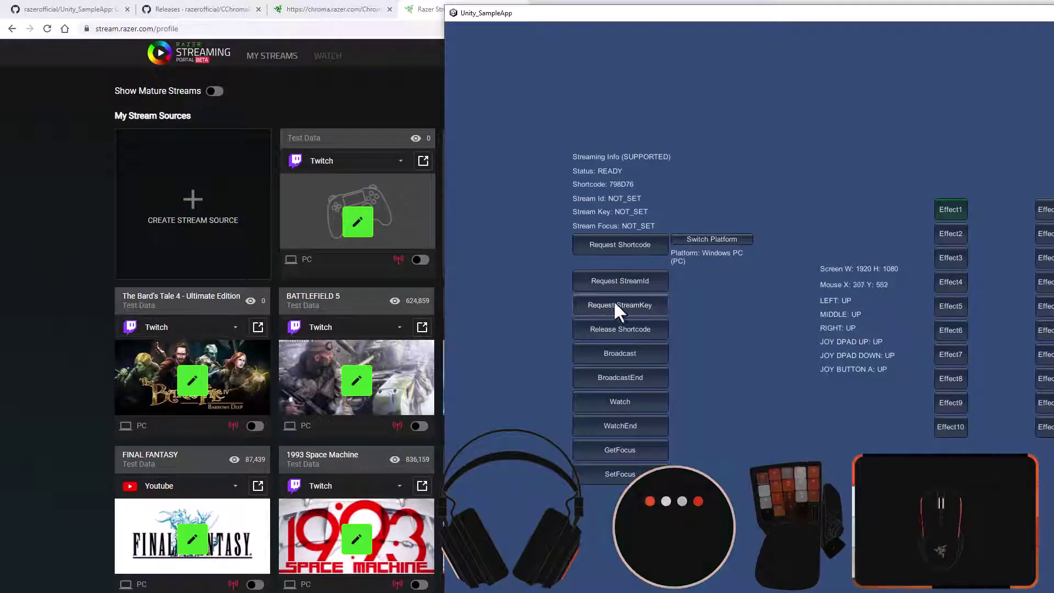
pyautogui.click(632, 279)
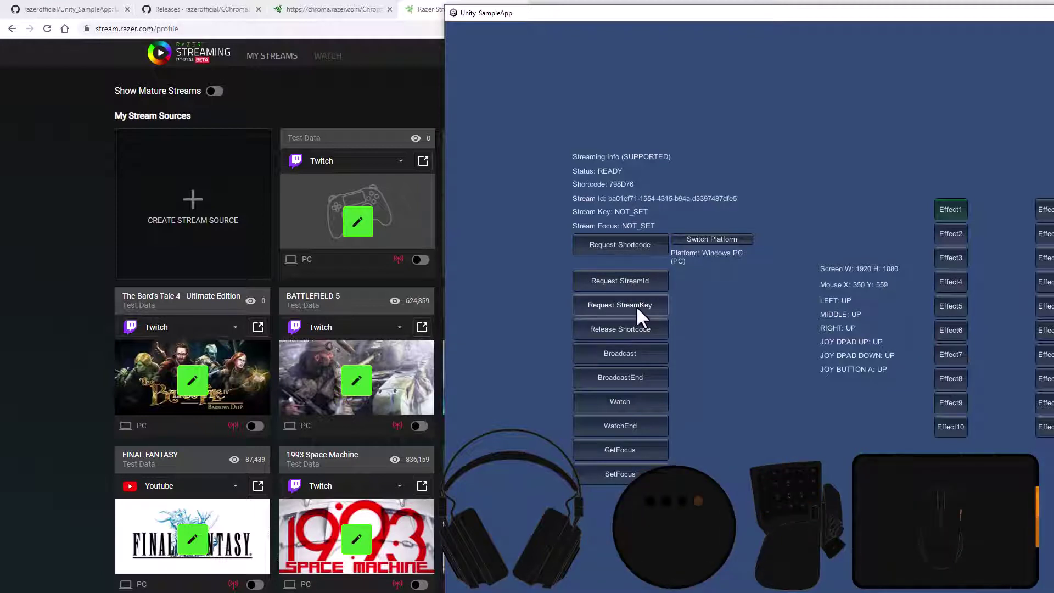
pyautogui.click(636, 305)
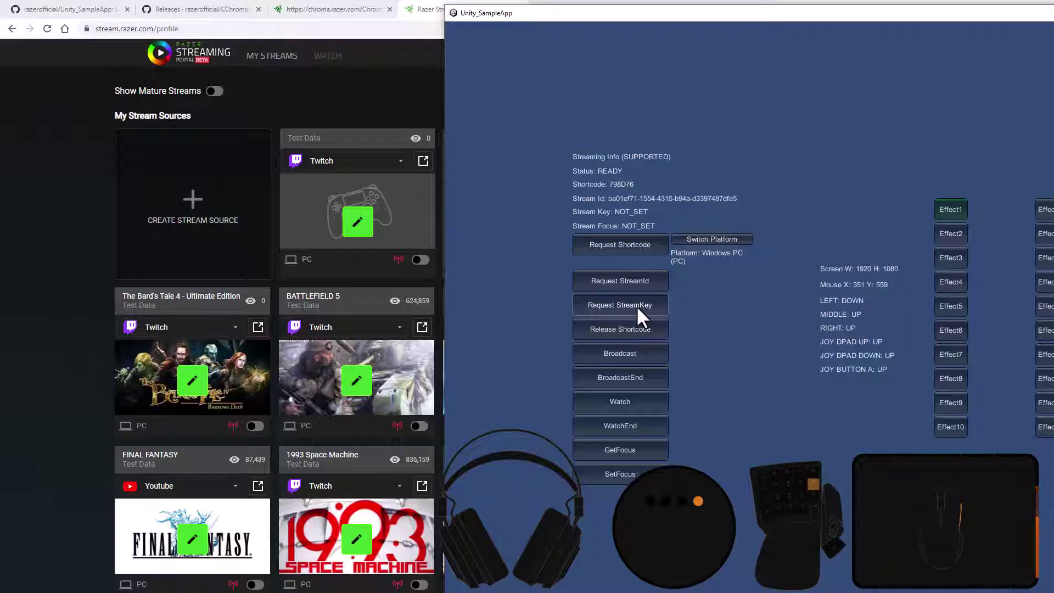
pyautogui.click(618, 328)
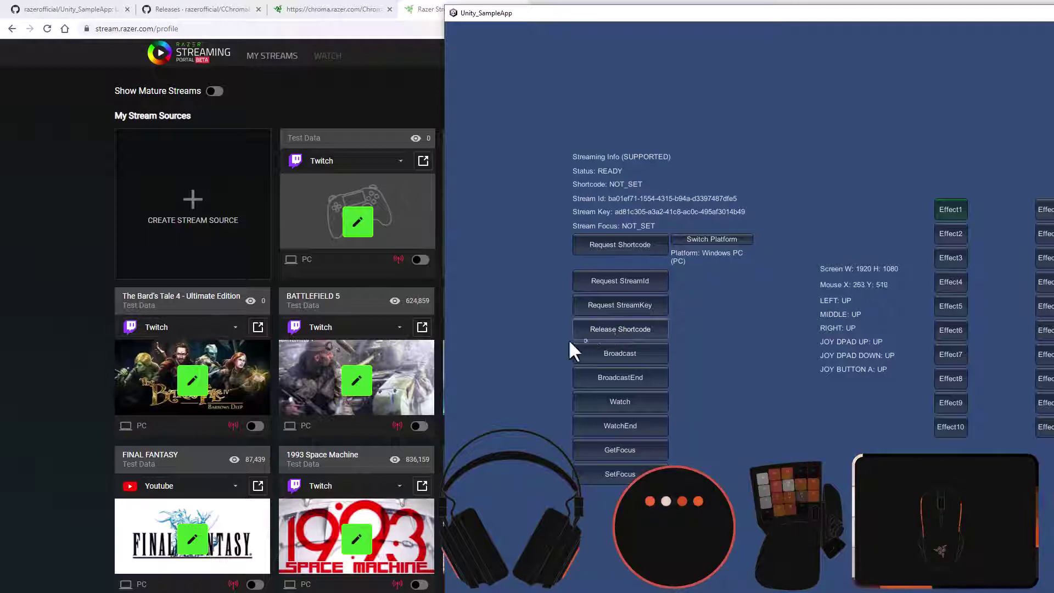
# Start and end a Chroma broadcast, then start and stop watching the stream in the portal
pyautogui.click(617, 352)
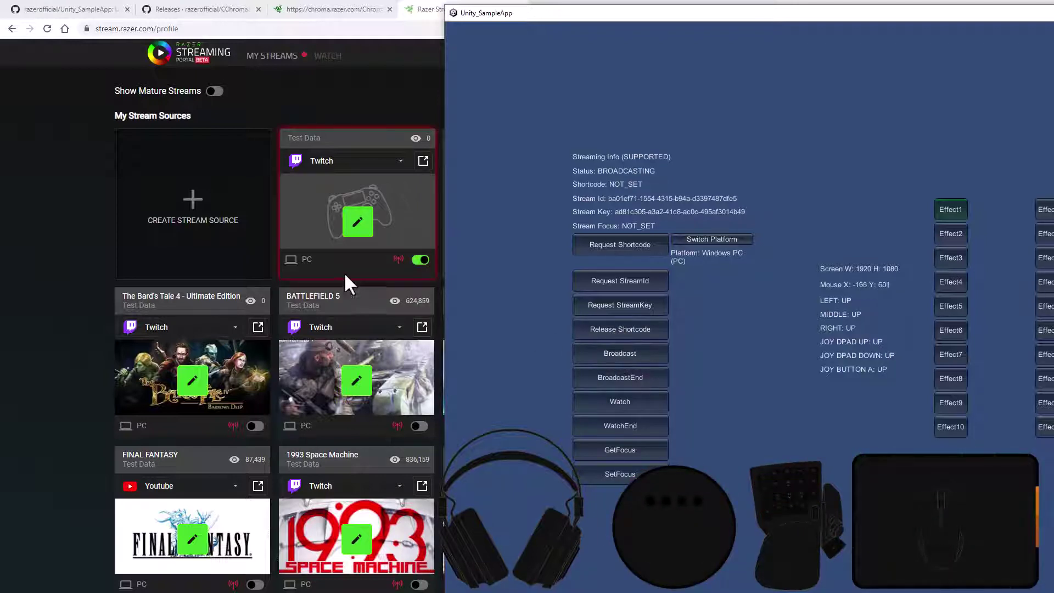
pyautogui.click(640, 377)
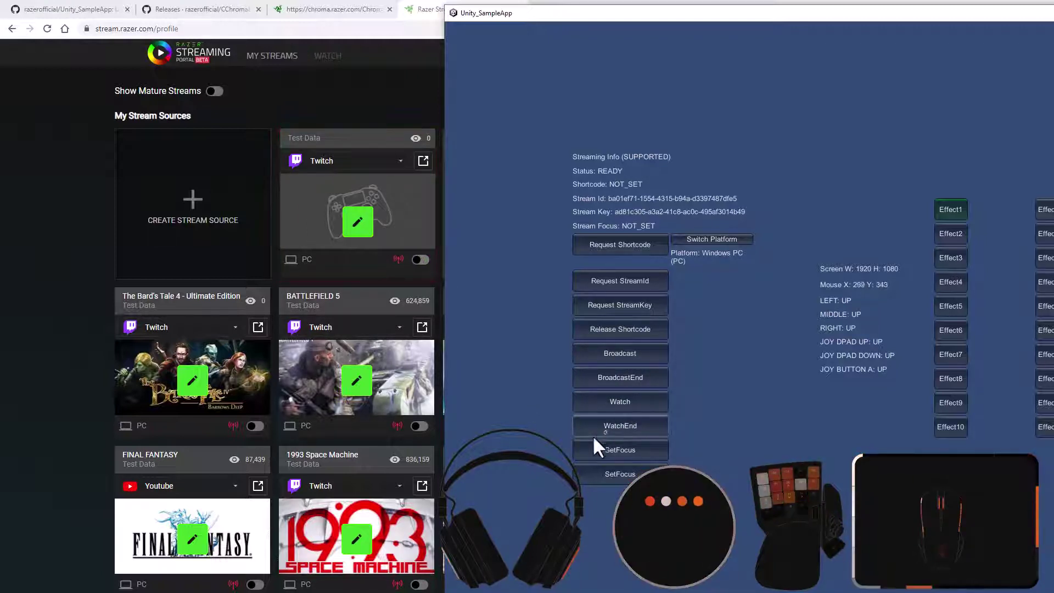
pyautogui.click(618, 401)
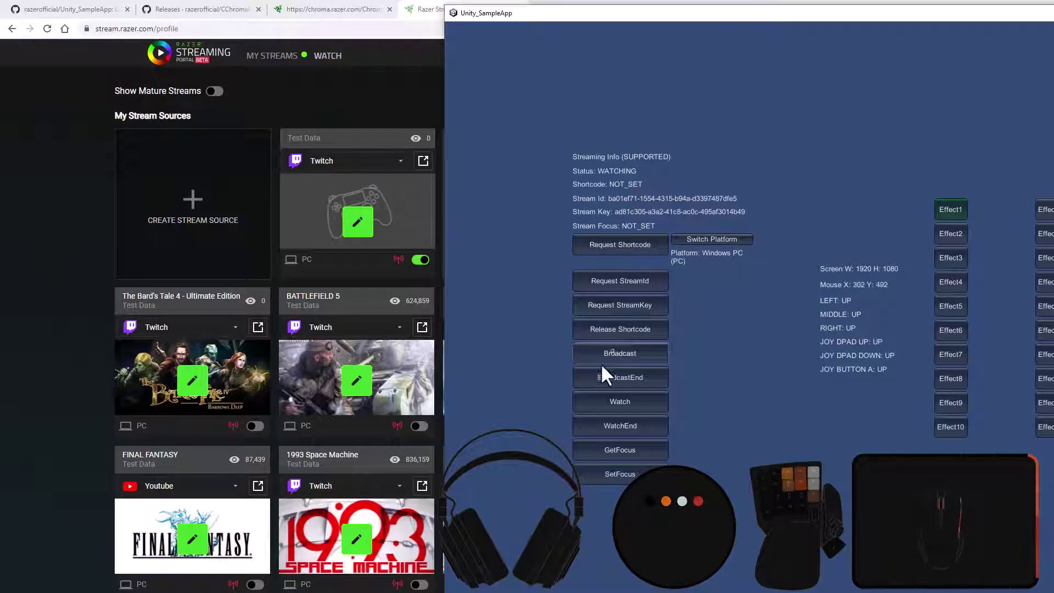
pyautogui.click(619, 426)
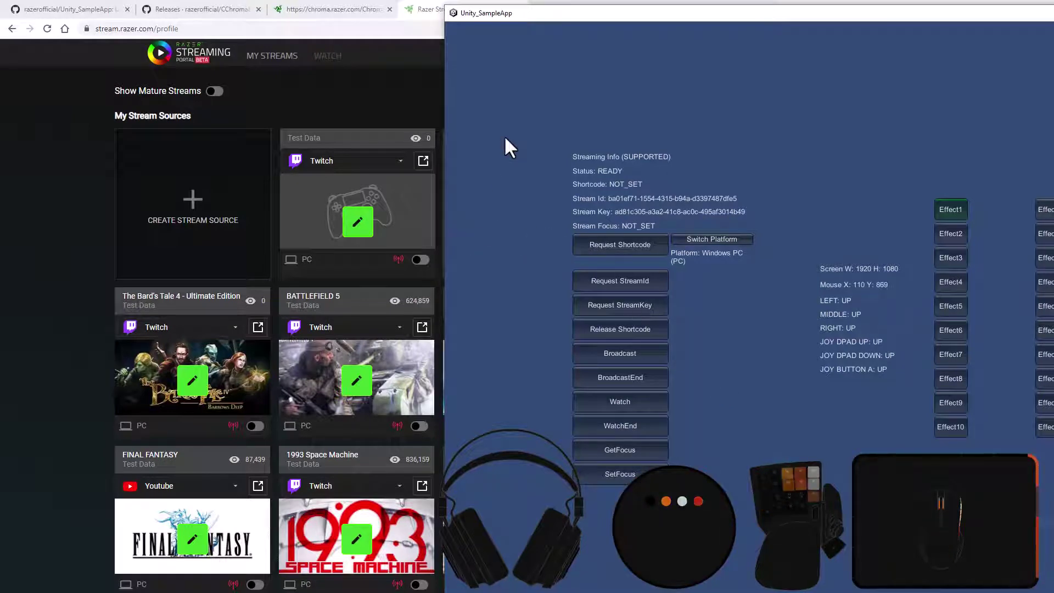
pyautogui.moveTo(619, 14); pyautogui.dragTo(613, 12)
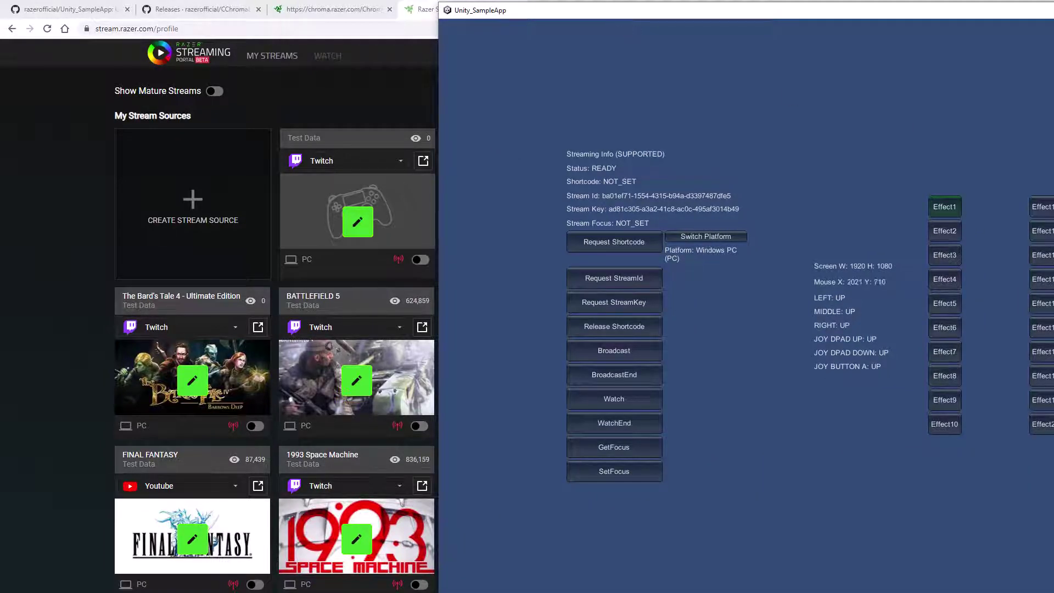
# Close the sample app and delete CChromaEditorLibrary3.dll from the 32-bit build's Plugins\x86 folder
pyautogui.hotkey('alt', 'F4')
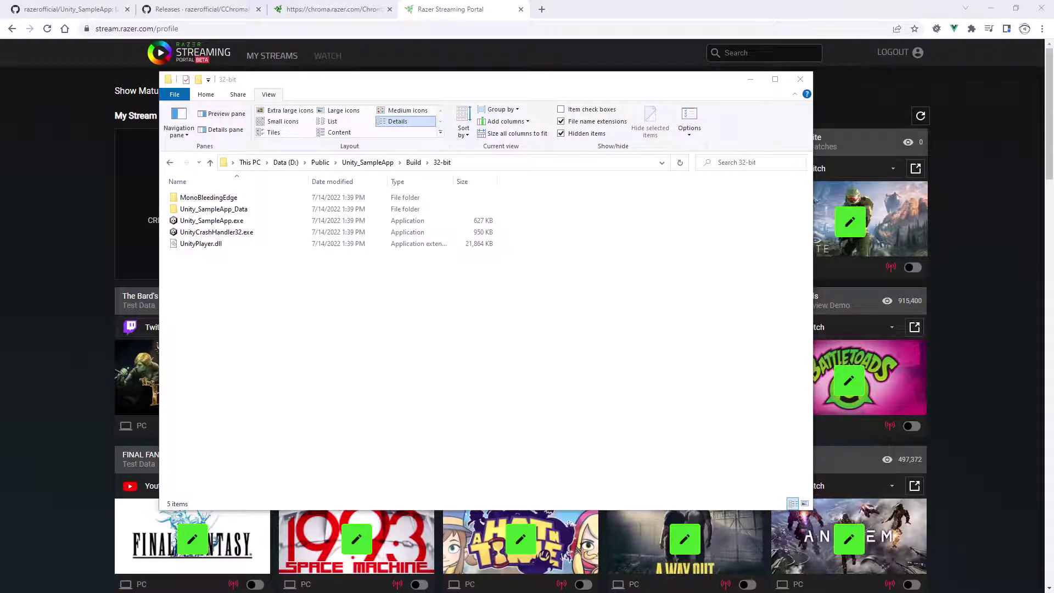
pyautogui.click(350, 407)
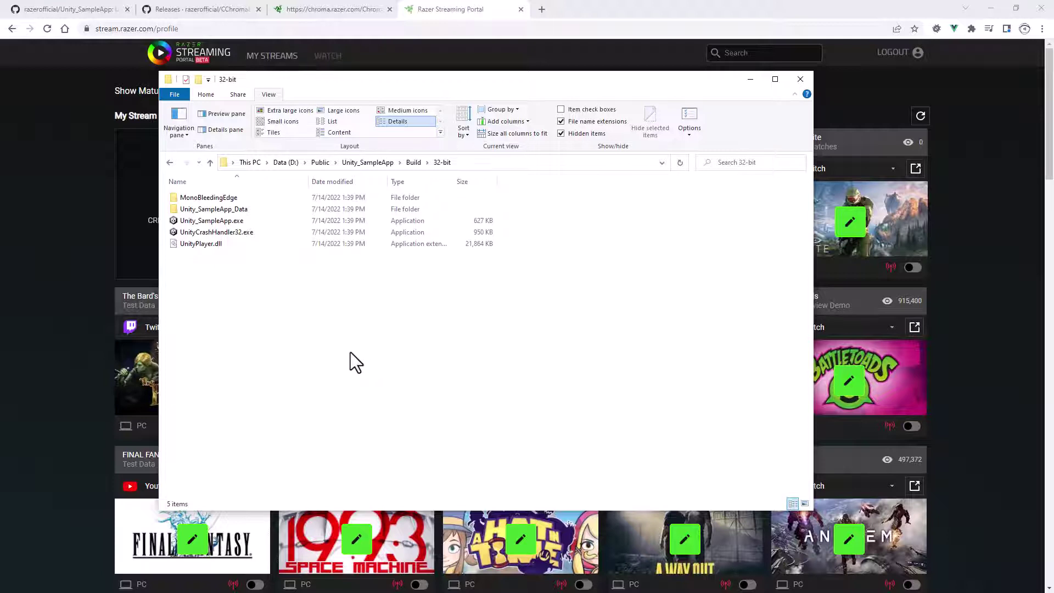
pyautogui.doubleClick(222, 211)
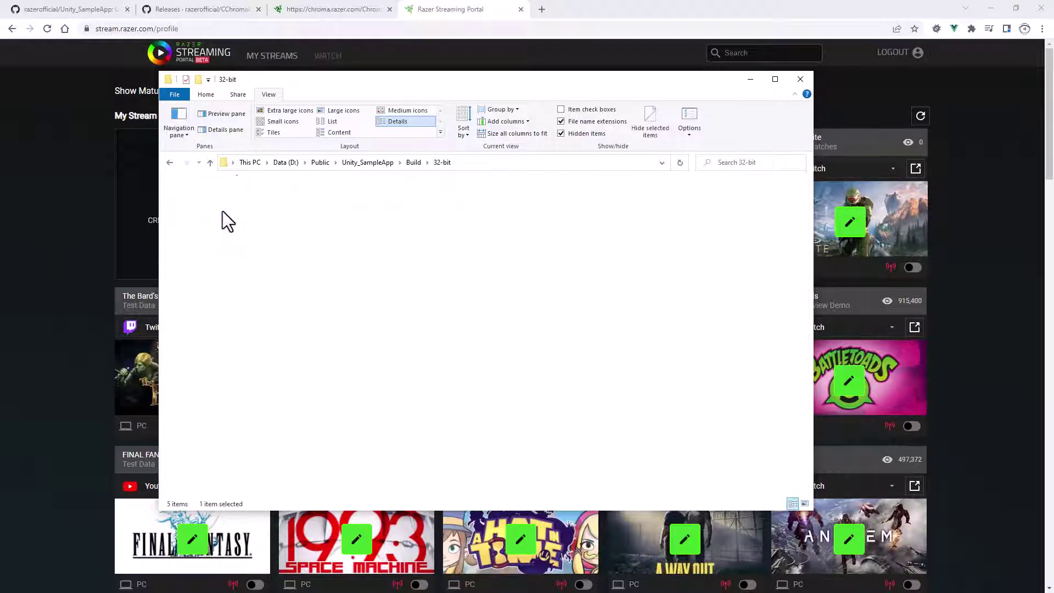
pyautogui.doubleClick(208, 212)
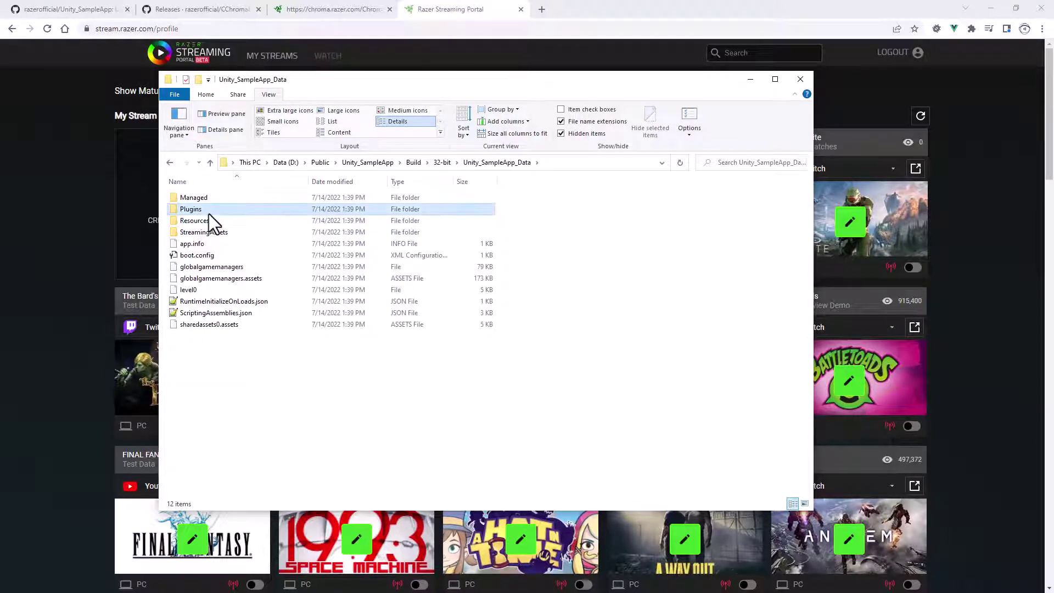
pyautogui.doubleClick(208, 196)
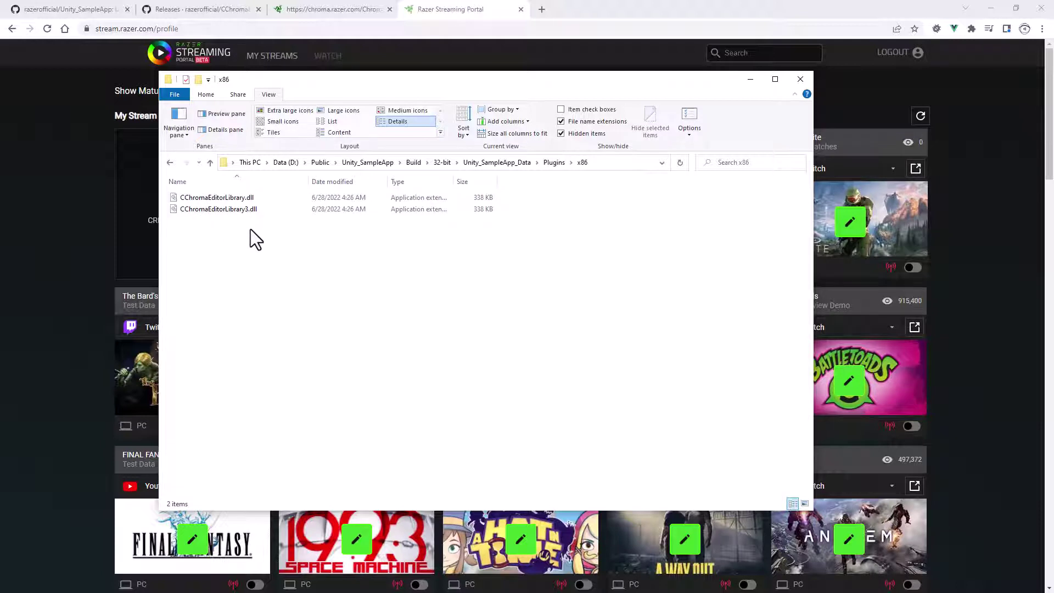
pyautogui.click(258, 211)
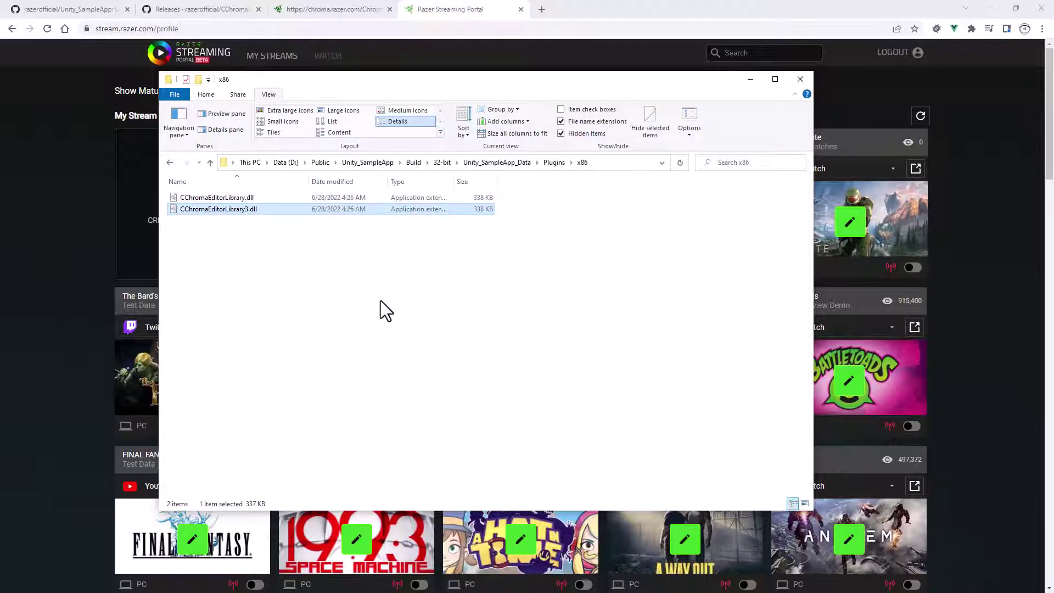
pyautogui.press('Delete')
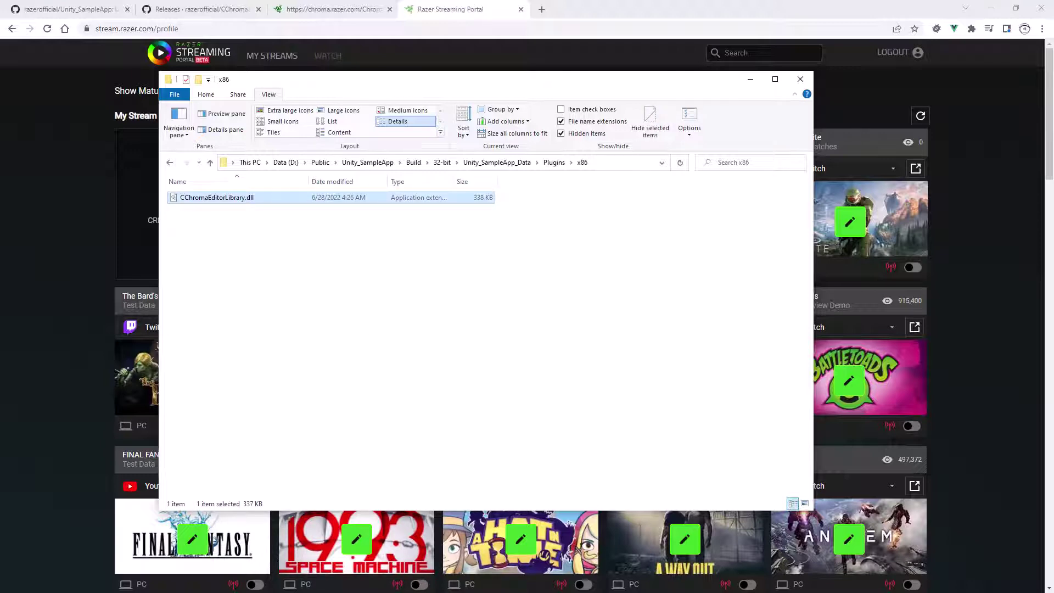
pyautogui.hotkey('alt', 'Tab')
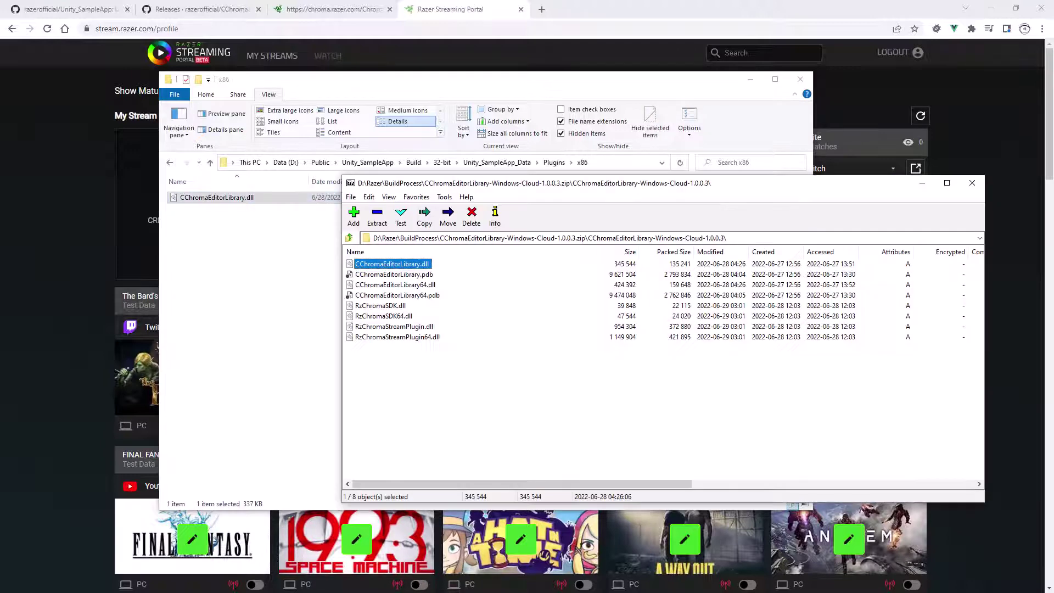
# Replace the x86 folder's CChromaEditorLibrary.dll with the 338 KB copy from the Windows-Cloud 1.0.0.3 archive
pyautogui.click(399, 355)
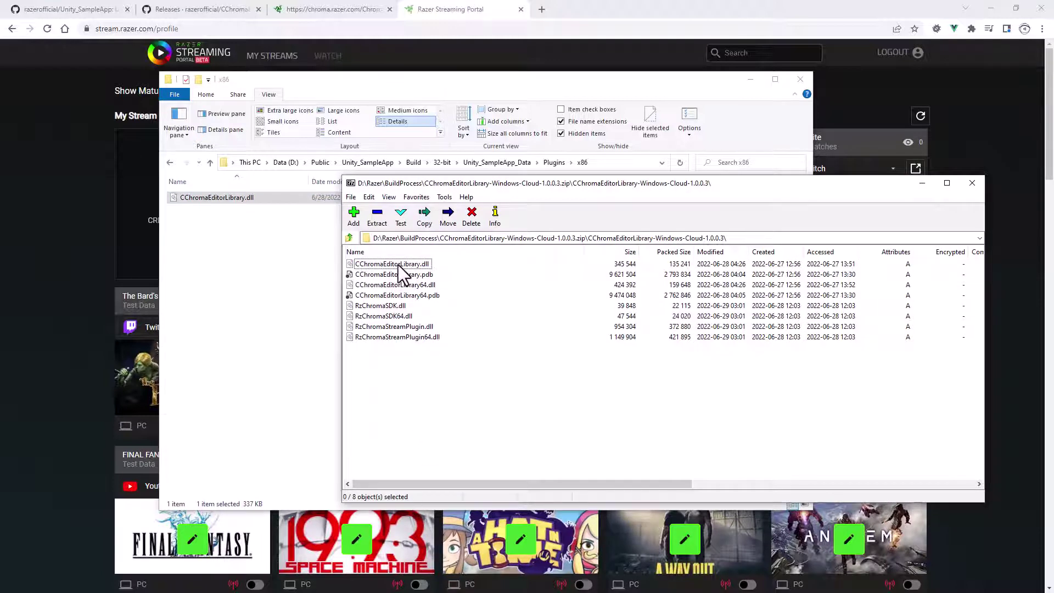
pyautogui.moveTo(403, 265); pyautogui.dragTo(238, 258)
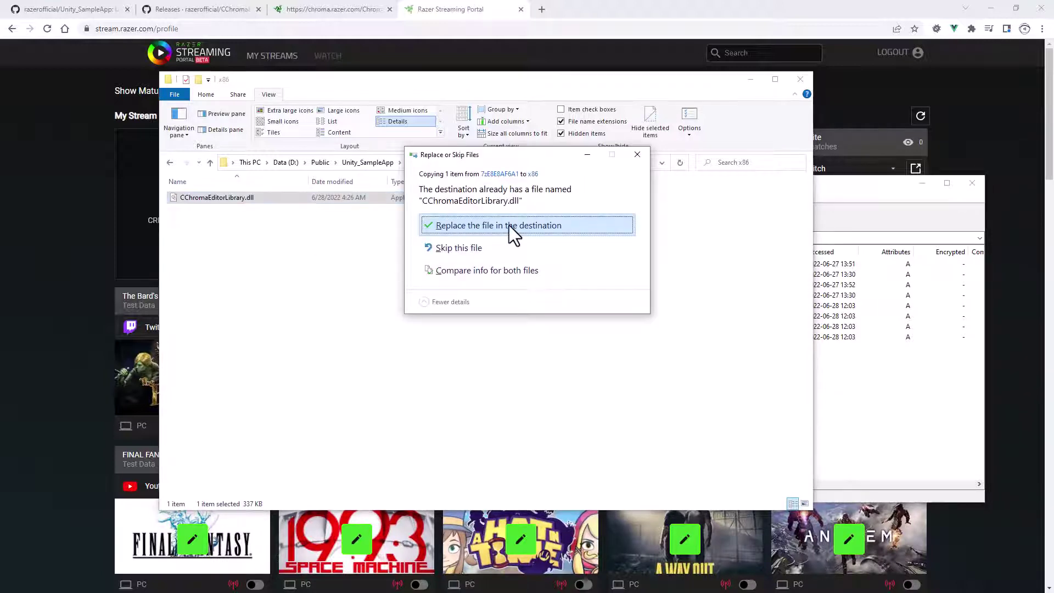
pyautogui.click(509, 225)
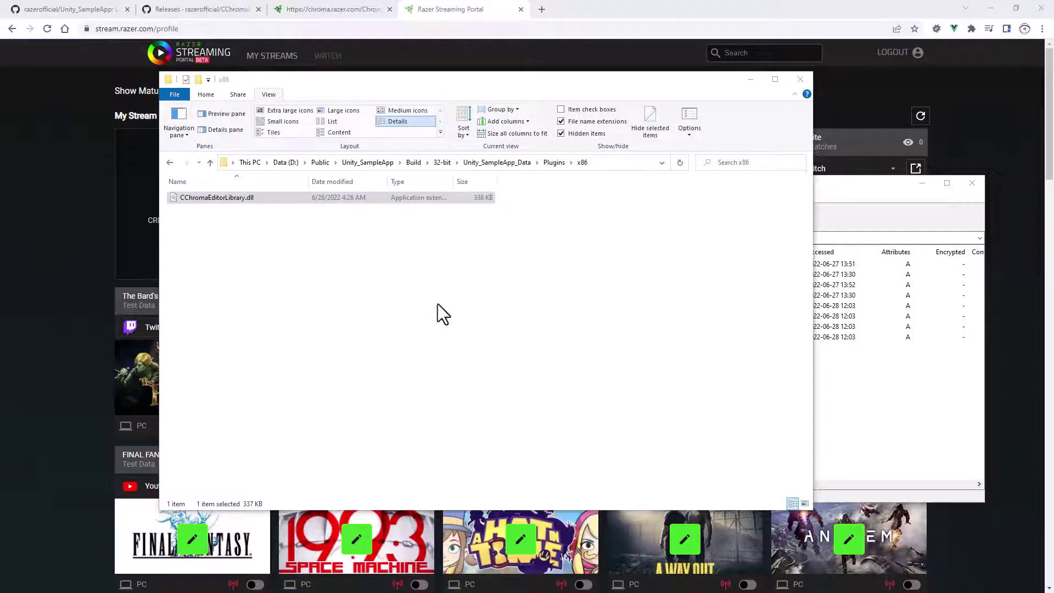
pyautogui.click(465, 284)
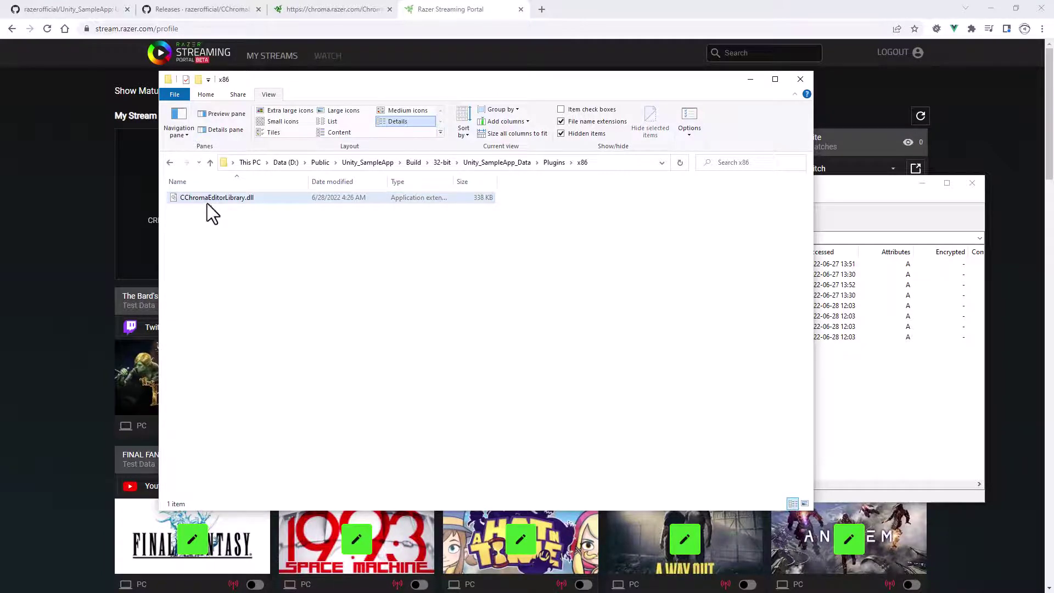
# Copy RzChromaSDK.dll from the archive into the 32-bit build folder
pyautogui.click(442, 163)
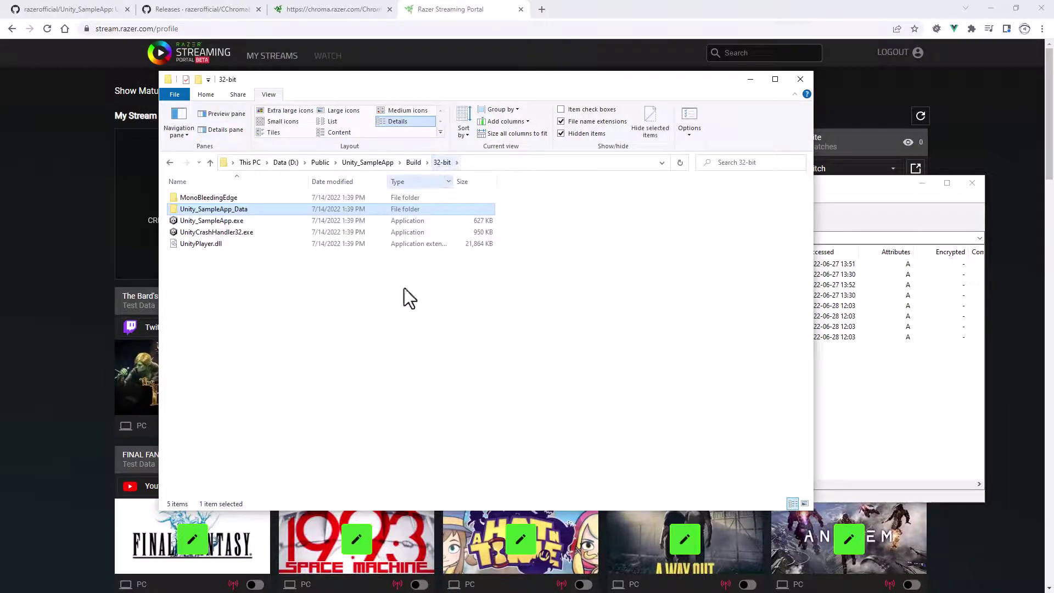
pyautogui.click(865, 443)
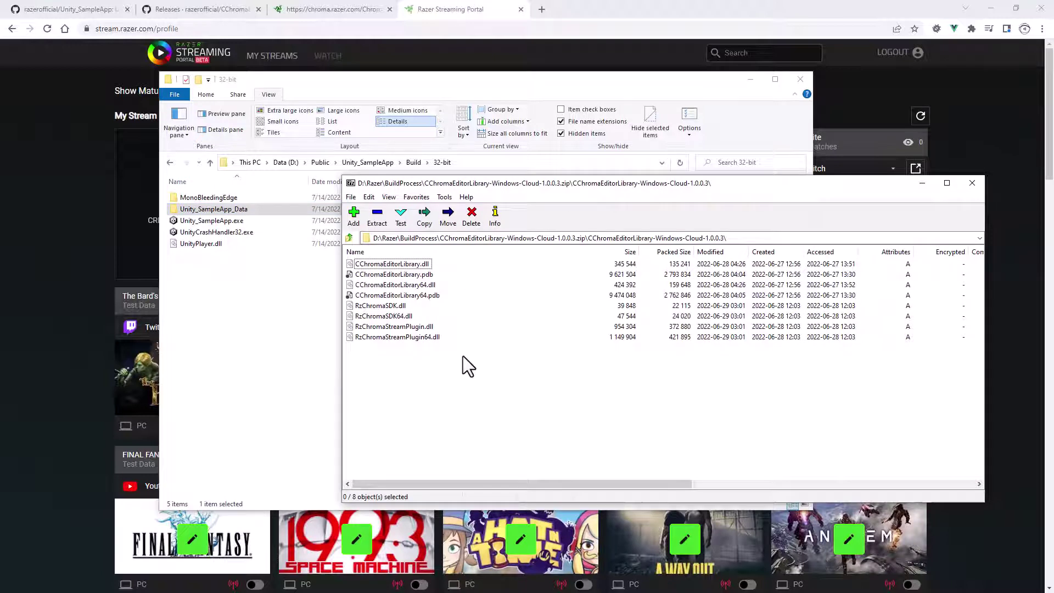
pyautogui.click(390, 308)
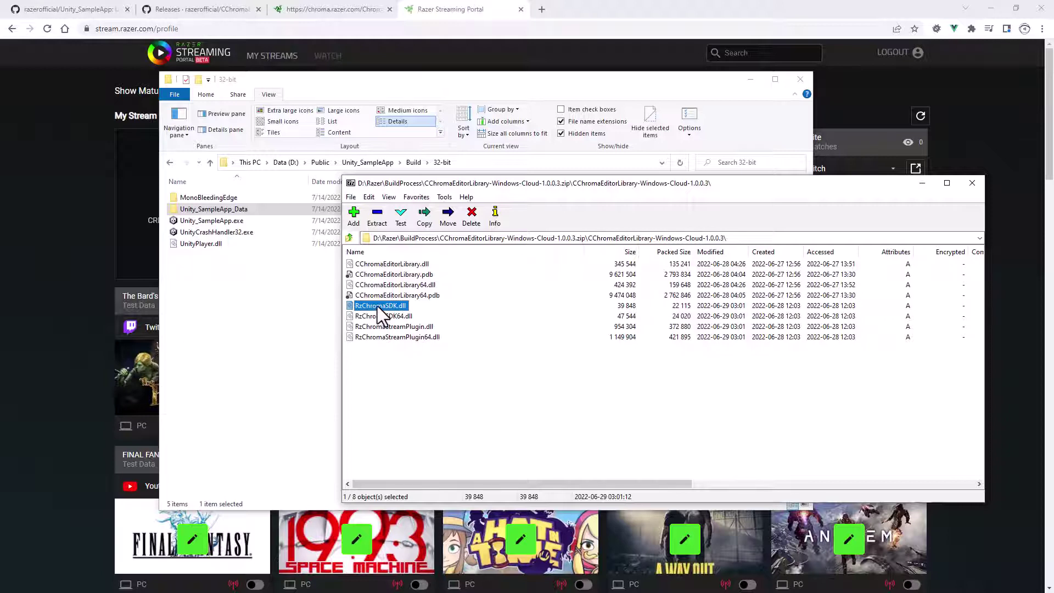
pyautogui.moveTo(377, 307); pyautogui.dragTo(223, 314)
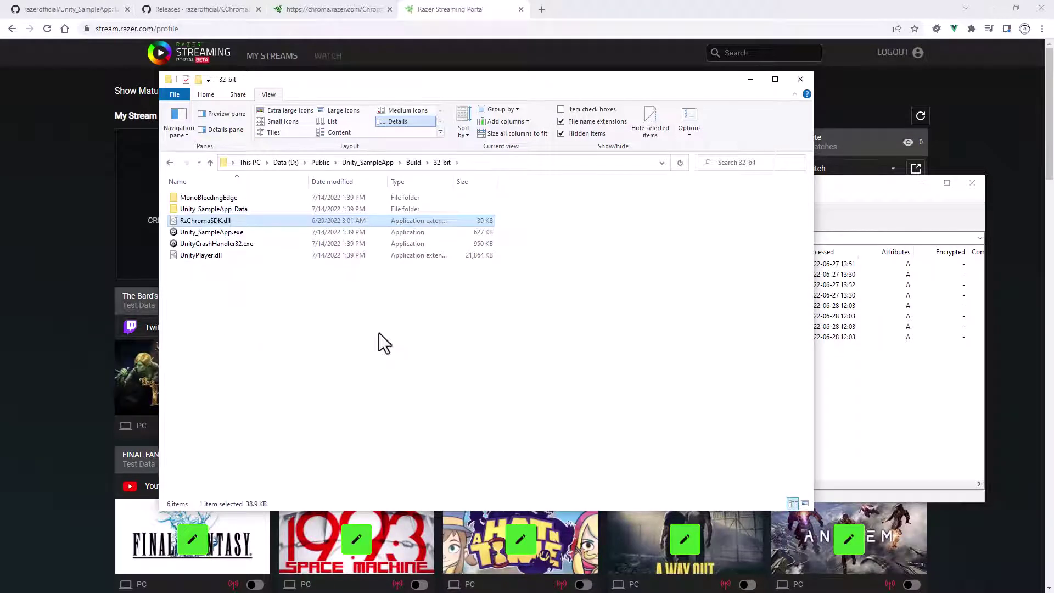
# Copy RzChromaStreamPlugin.dll (932 KB) from the archive into the 32-bit build folder as well
pyautogui.click(867, 410)
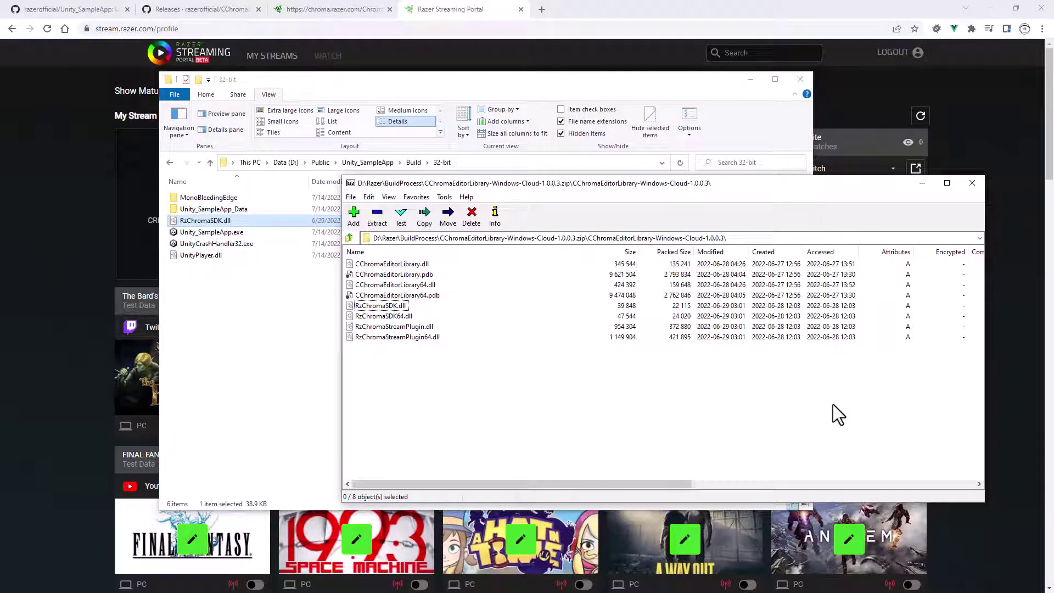
pyautogui.click(385, 329)
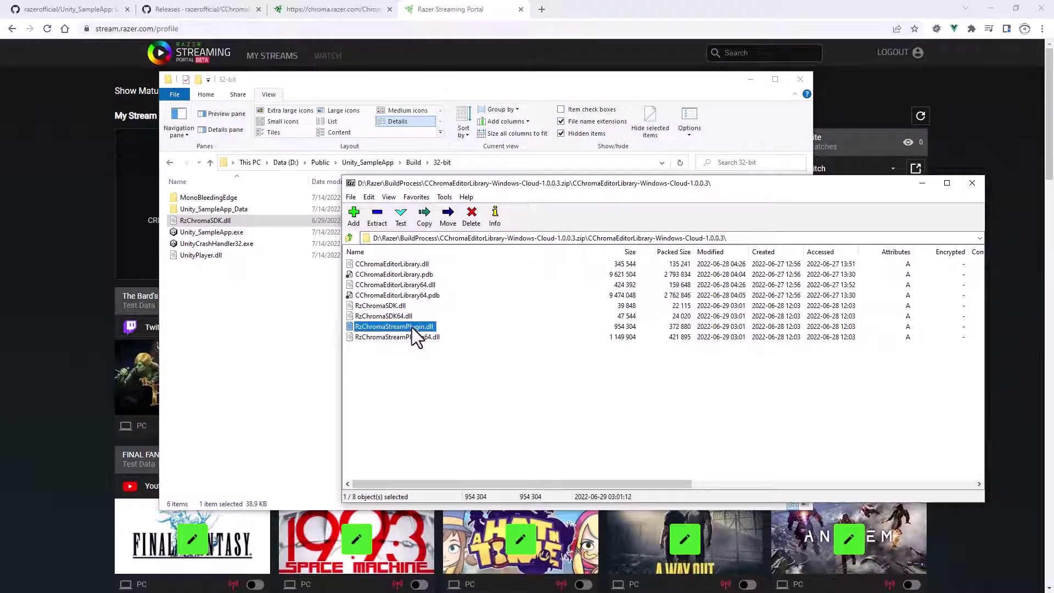
pyautogui.moveTo(412, 327); pyautogui.dragTo(226, 317)
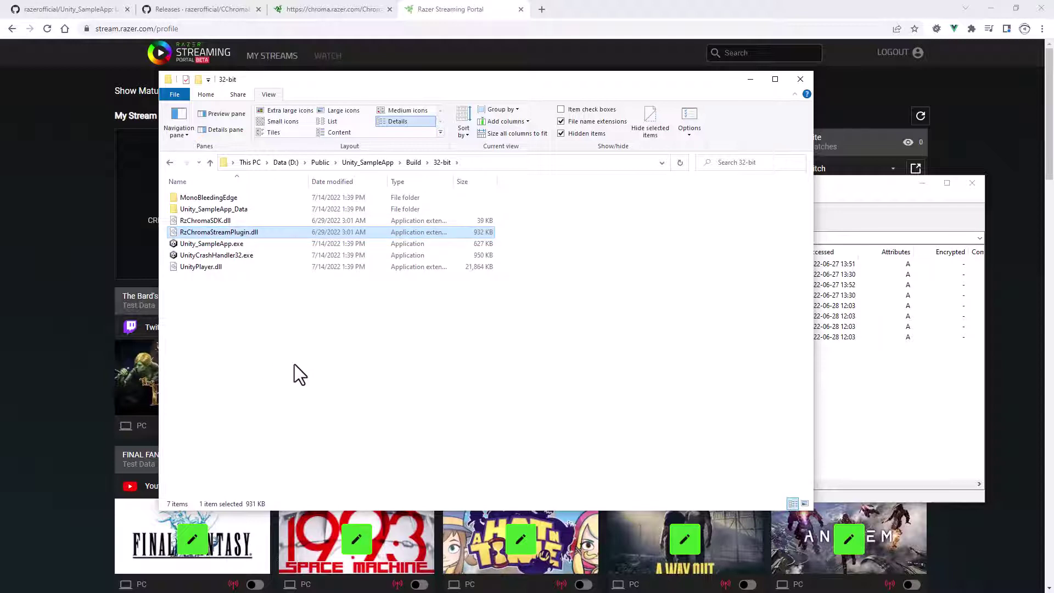
pyautogui.click(248, 352)
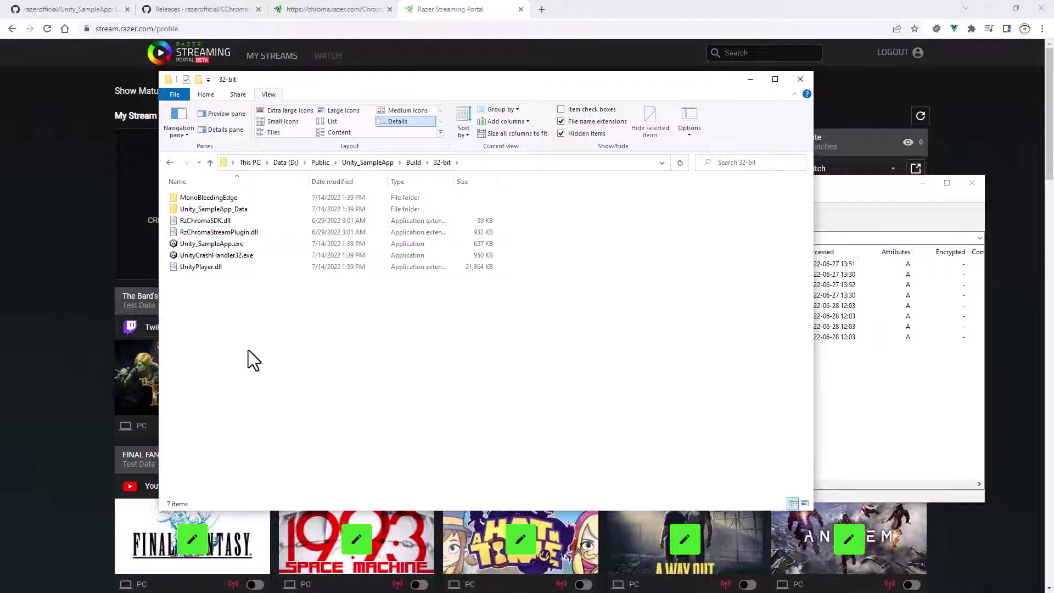
# Launch the updated Unity_SampleApp build and position it so all 47 effects show
pyautogui.doubleClick(212, 244)
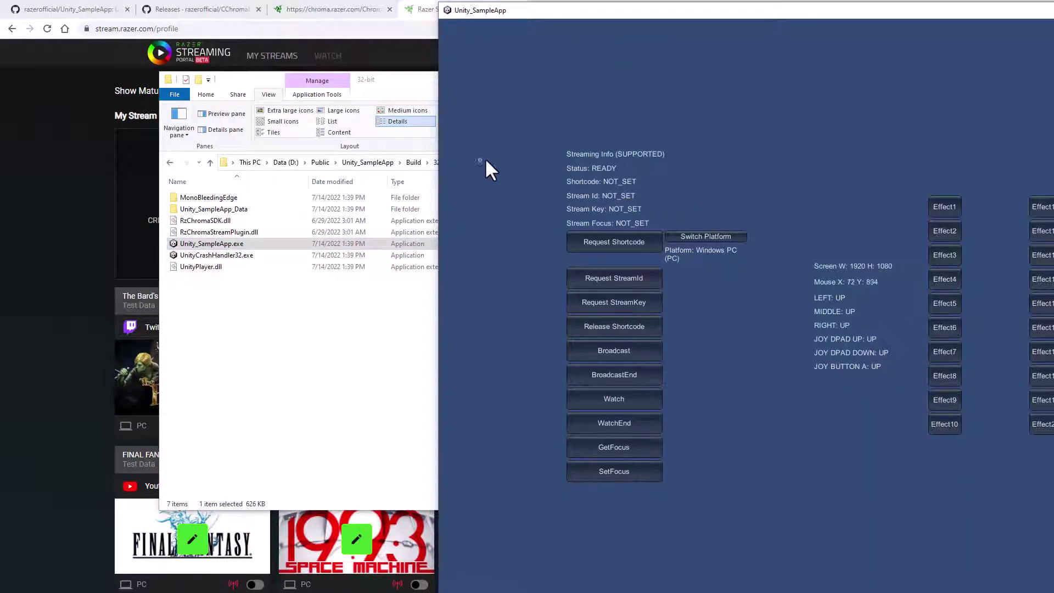
pyautogui.moveTo(710, 15); pyautogui.dragTo(577, 10)
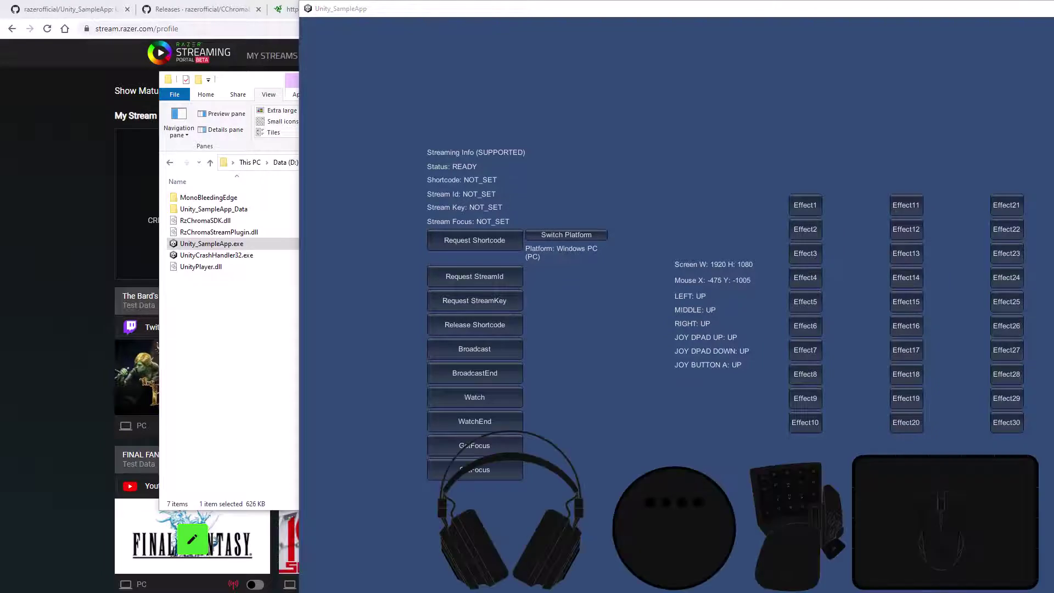
pyautogui.click(580, 8)
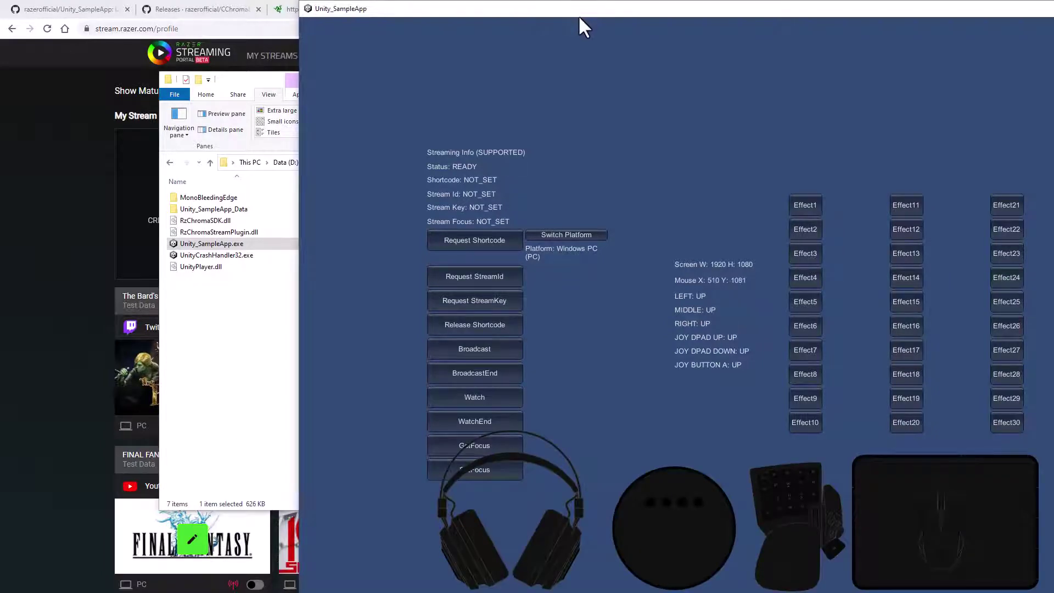
pyautogui.moveTo(579, 16); pyautogui.dragTo(317, 17)
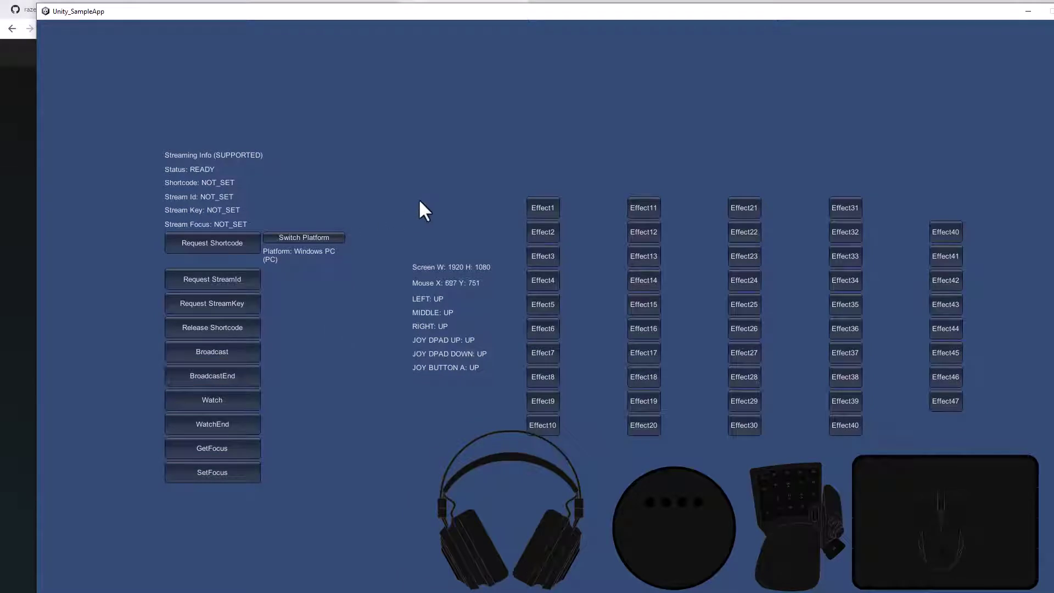
# Play Effect1, Effect10 and Effect47, then replay Effect1 and Effect47
pyautogui.click(541, 209)
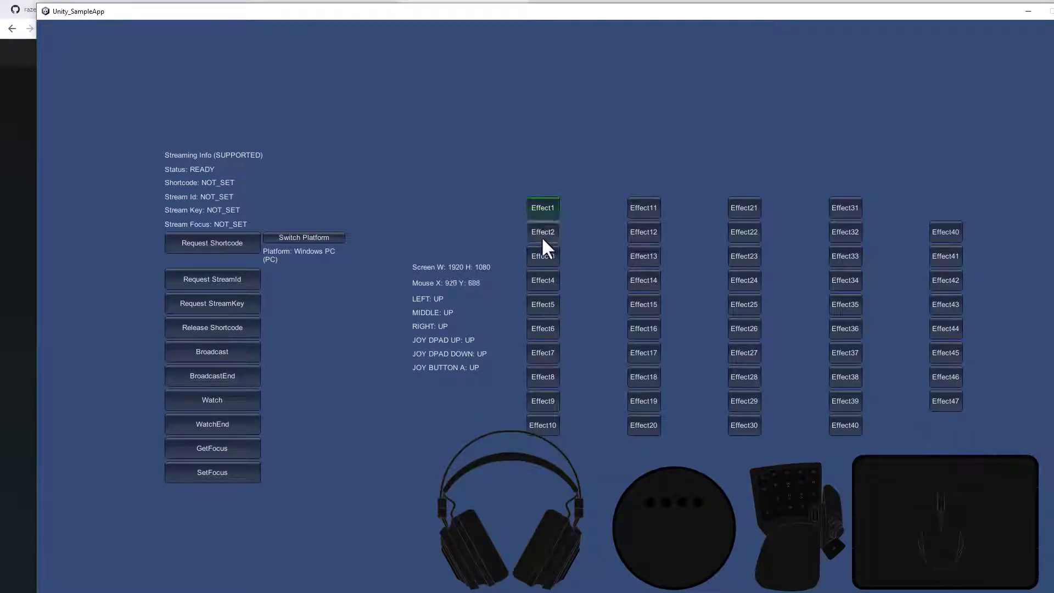
pyautogui.click(551, 424)
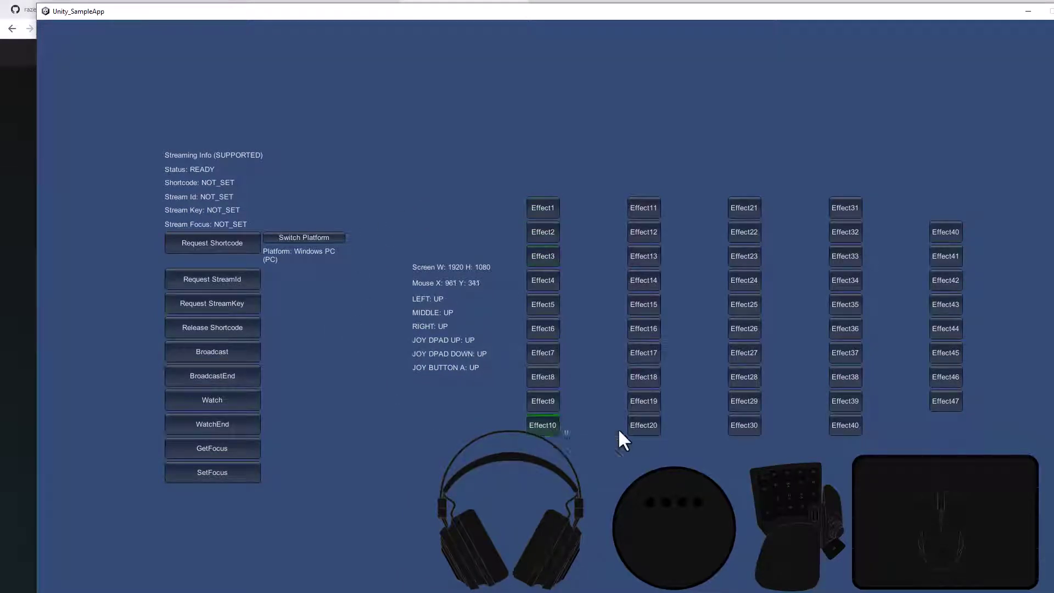
pyautogui.click(945, 406)
pyautogui.click(550, 208)
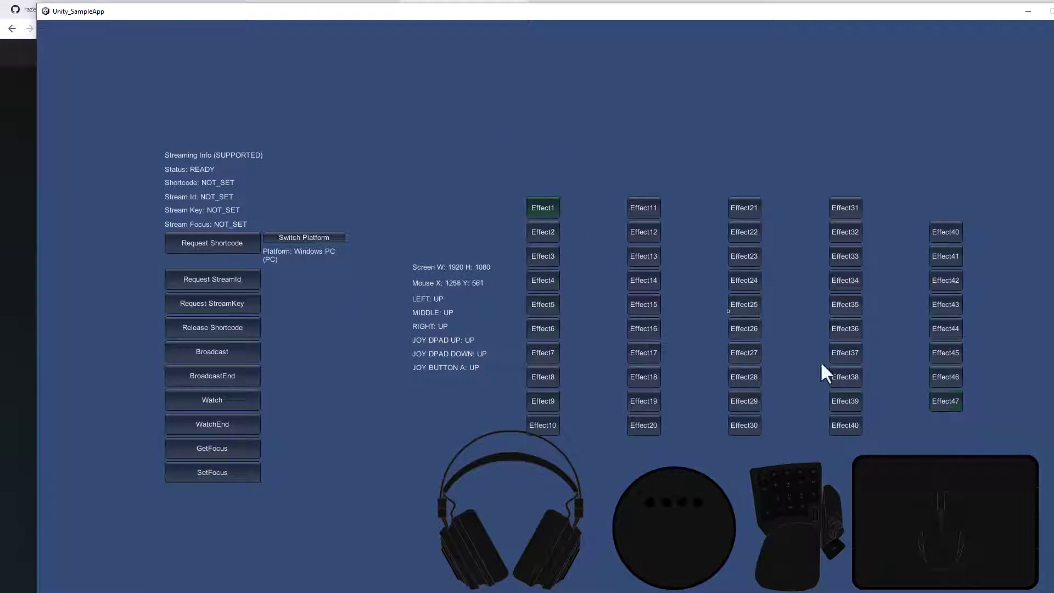
pyautogui.click(531, 205)
pyautogui.click(947, 401)
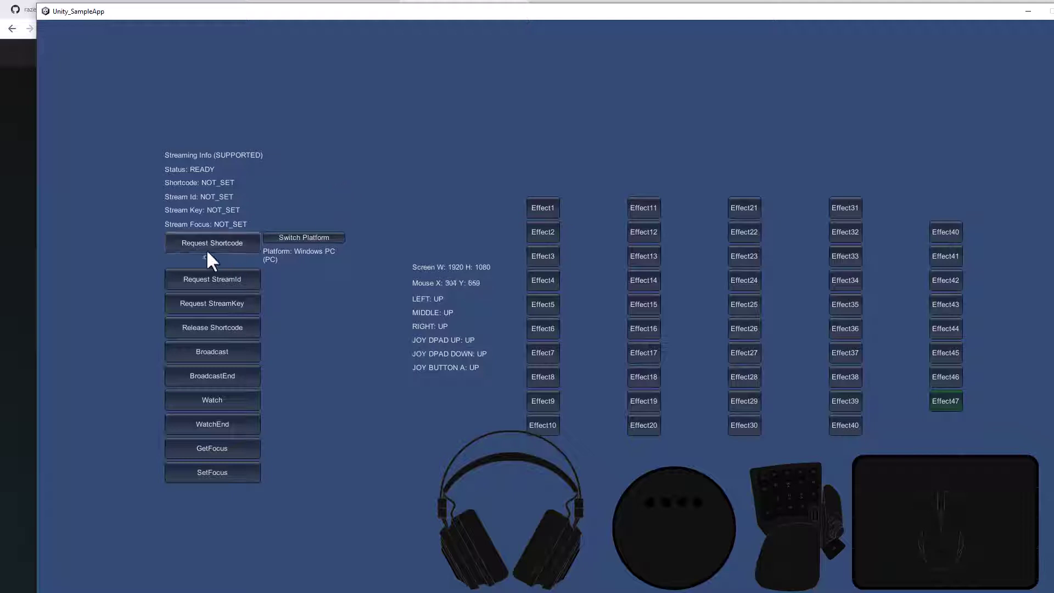
# Cycle the platform past LUNA and GAME PASS to Windows Cloud (GEFORCE NOW), then request a shortcode
pyautogui.click(302, 237)
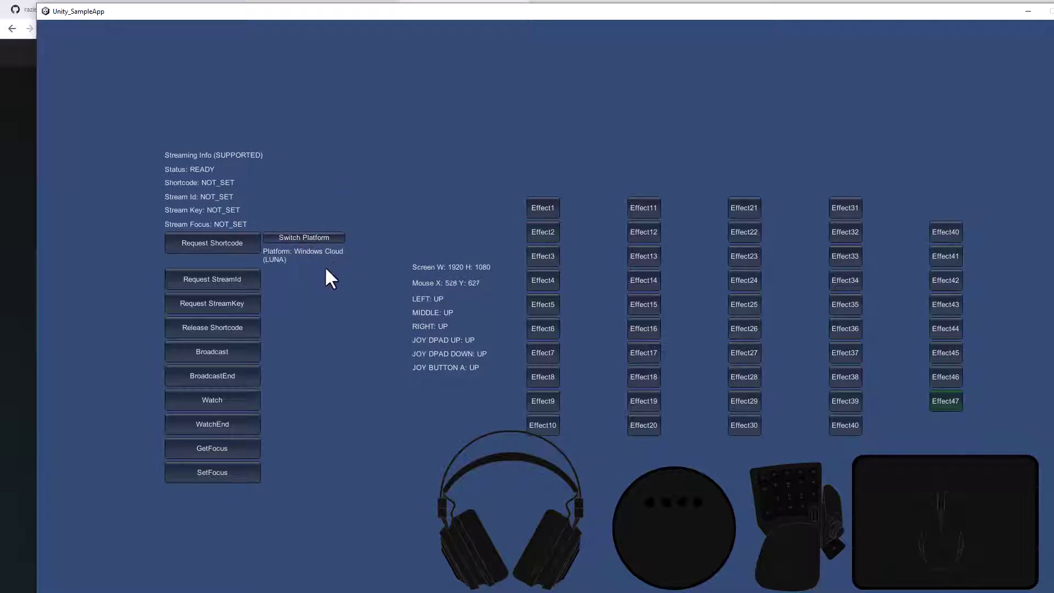
pyautogui.click(318, 235)
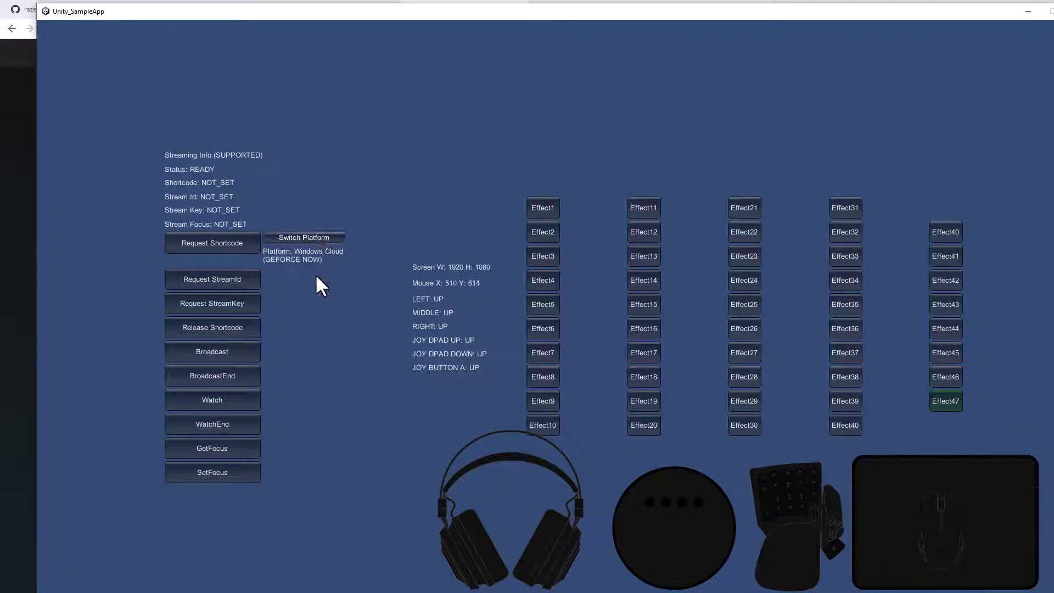
pyautogui.click(321, 235)
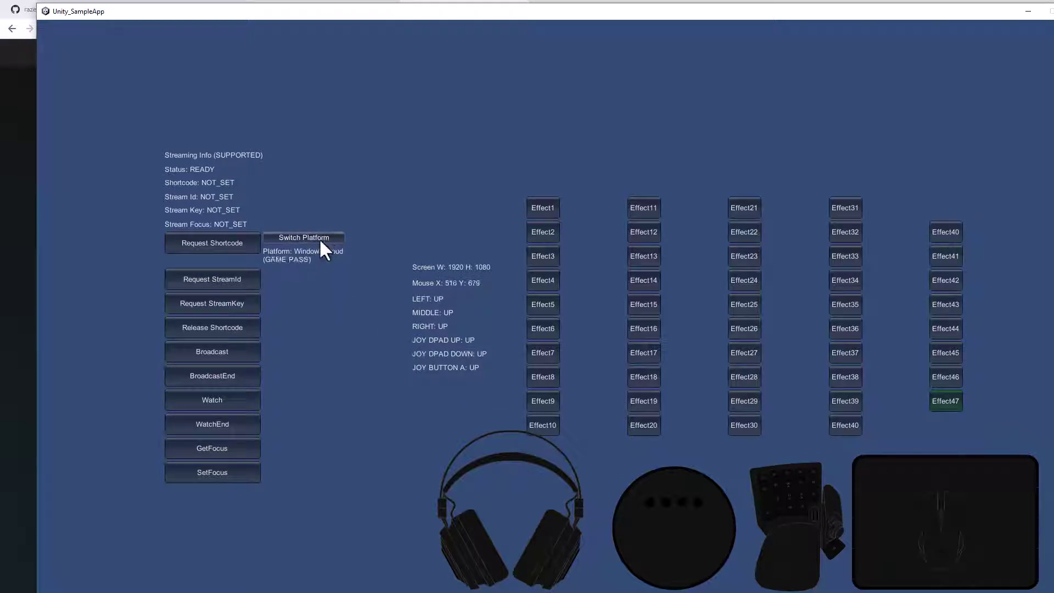
pyautogui.click(321, 235)
pyautogui.click(322, 235)
pyautogui.click(322, 237)
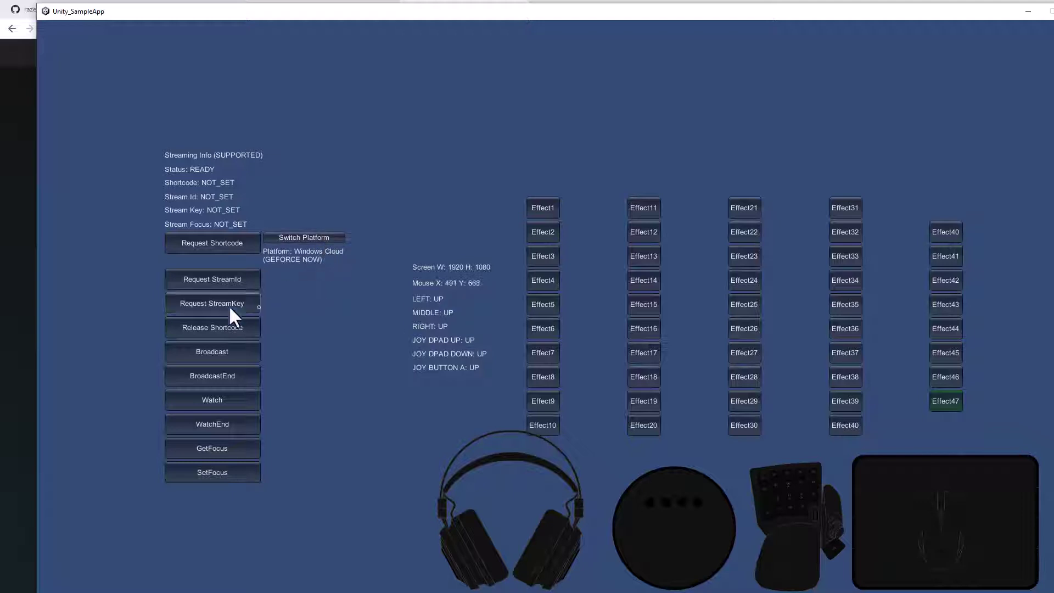
pyautogui.click(198, 243)
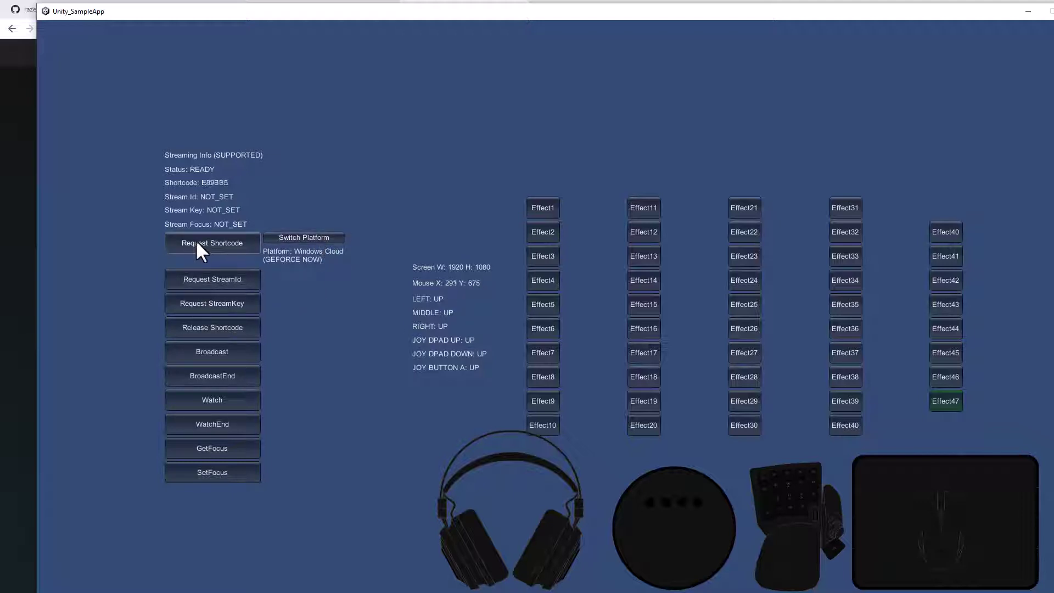
# Bring the streaming portal forward and edit the Test Data stream source
pyautogui.moveTo(266, 14); pyautogui.dragTo(632, 11)
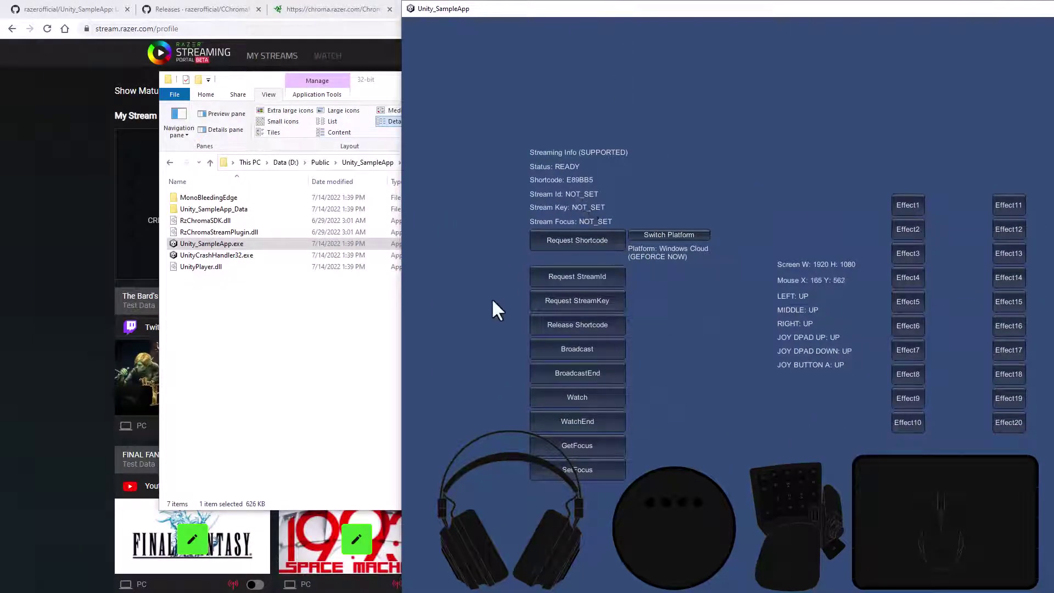
pyautogui.click(48, 268)
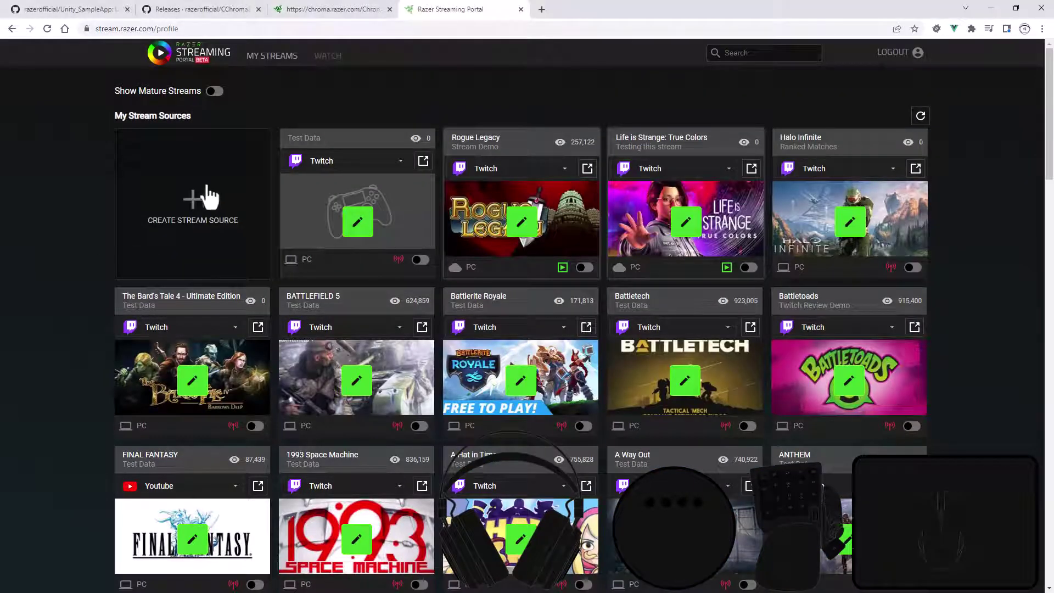
pyautogui.click(357, 231)
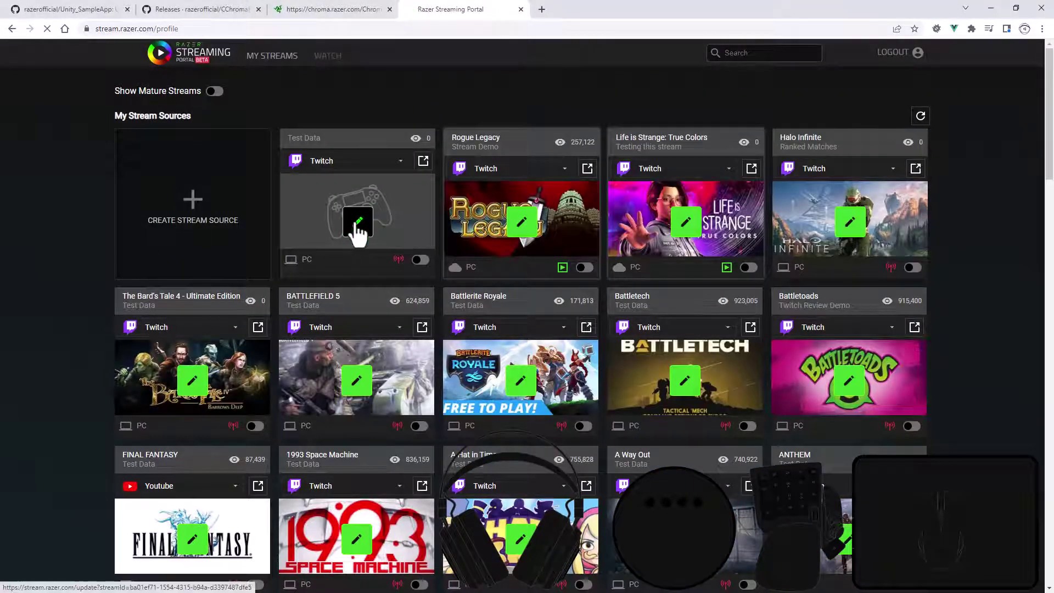
# Authorize the sample app's shortcode for Test Data and return to My Streams
pyautogui.click(305, 533)
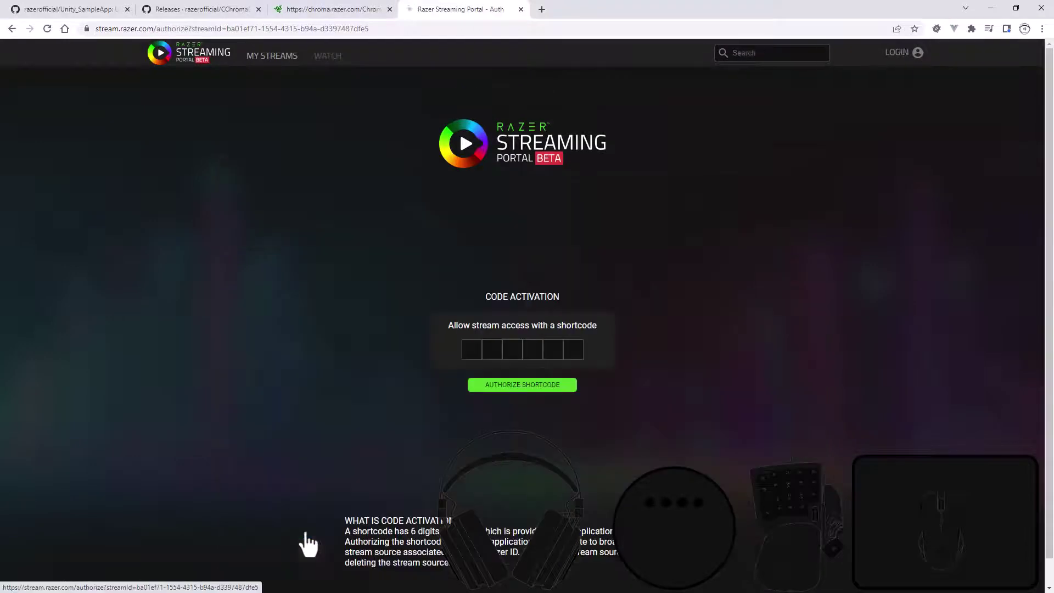
pyautogui.write('E89')
pyautogui.hotkey('alt', 'Tab')
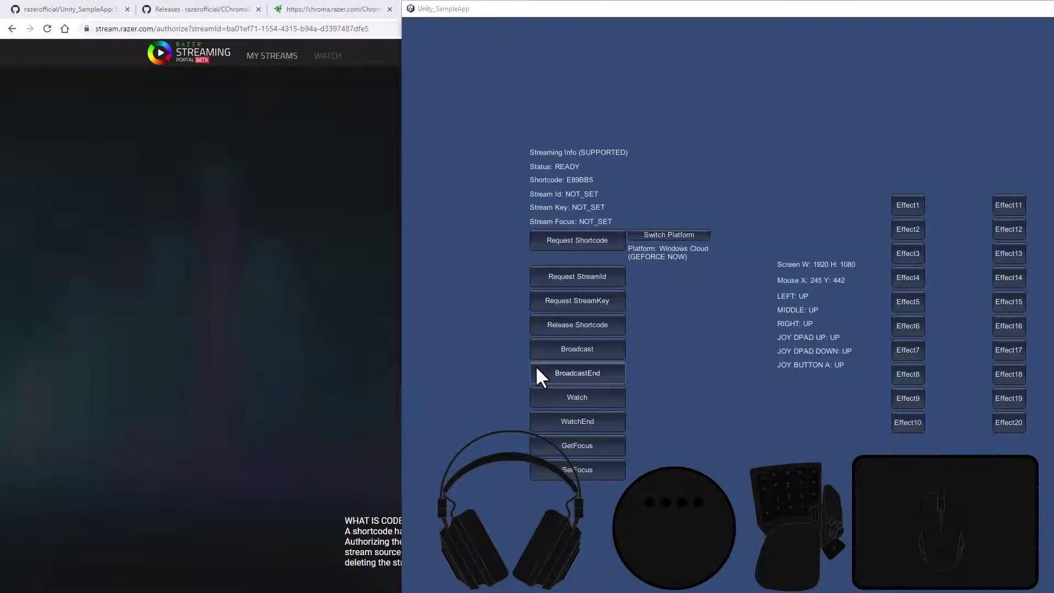
pyautogui.hotkey('alt', 'Tab')
pyautogui.write('9BB')
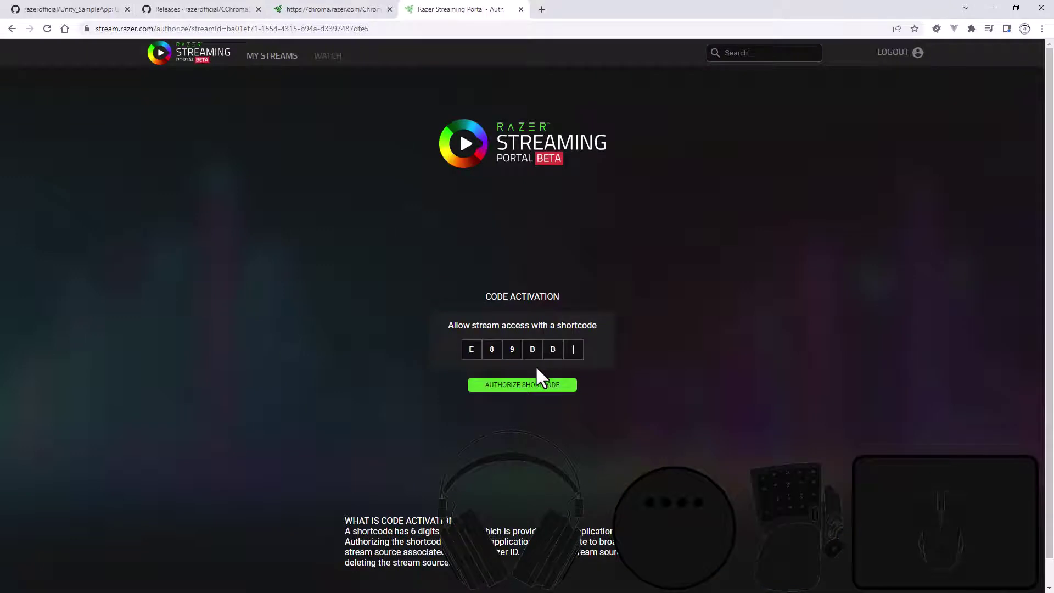
pyautogui.write('5')
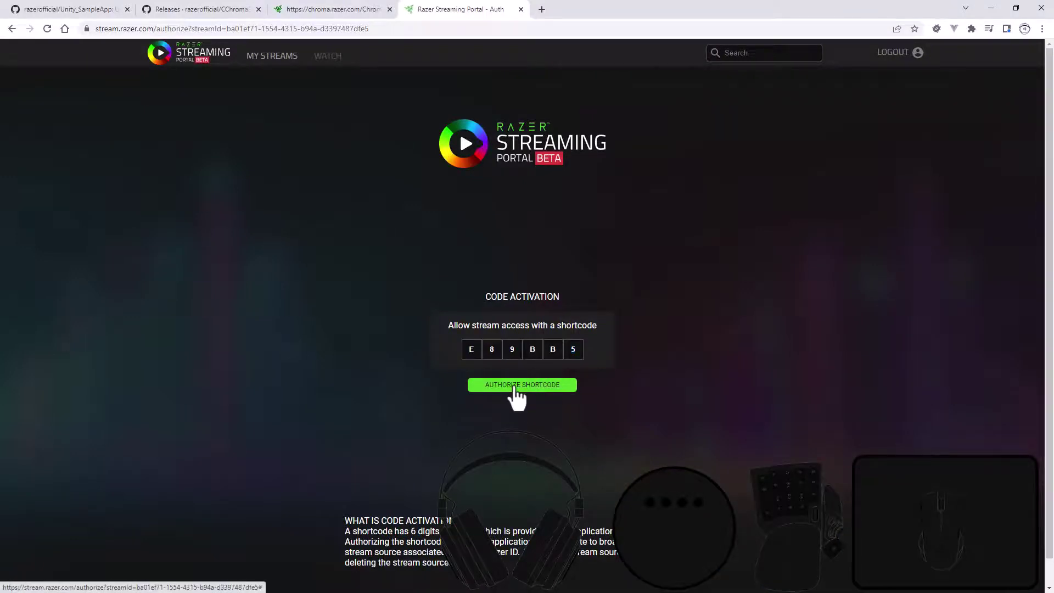
pyautogui.click(515, 387)
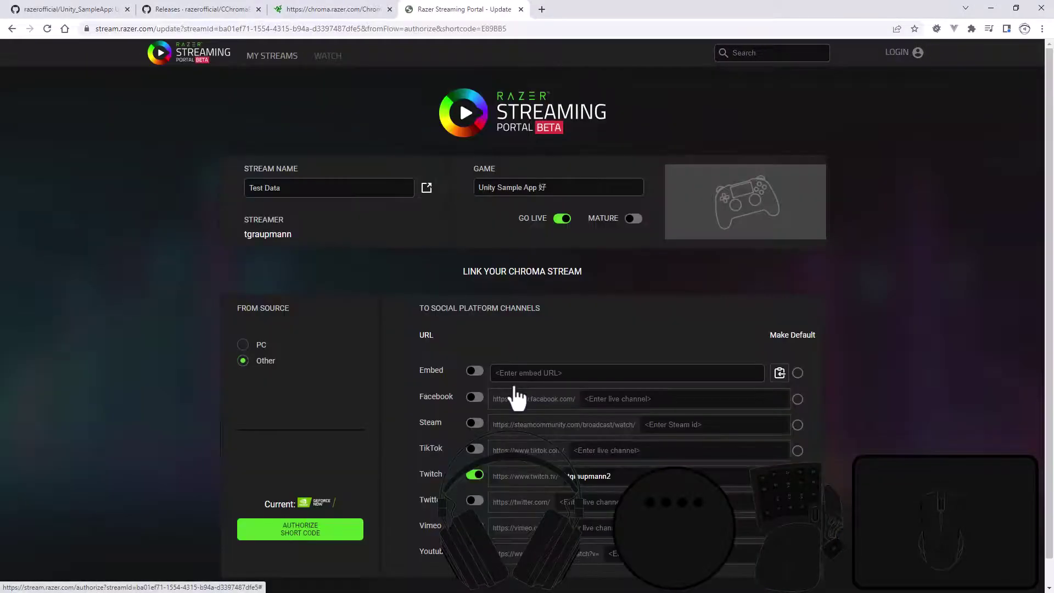
pyautogui.click(269, 57)
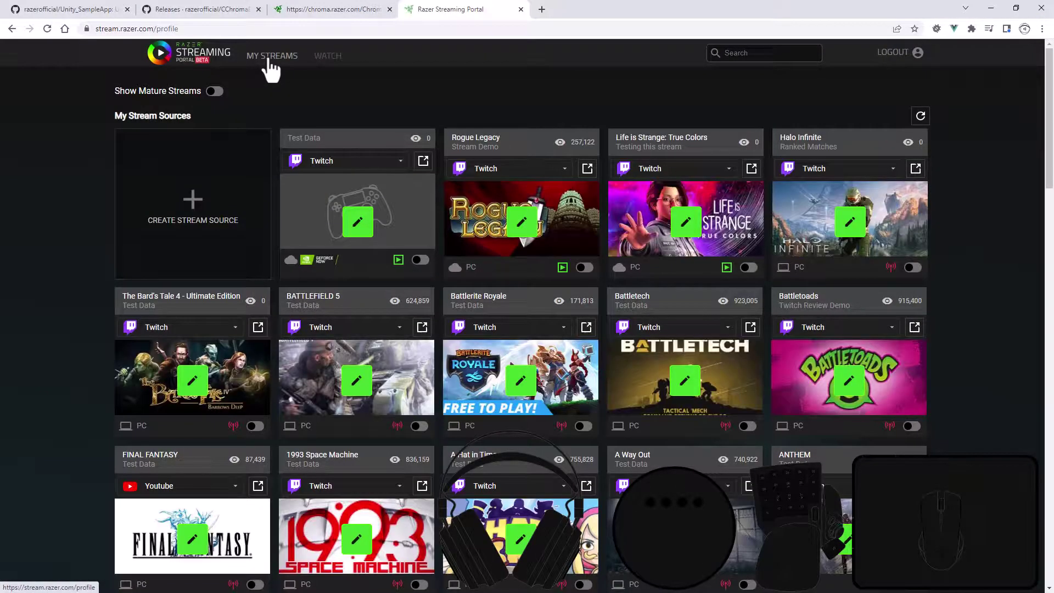
# Request the stream ID and stream key, release the shortcode, and start broadcasting on GeForce NOW
pyautogui.hotkey('alt', 'Tab')
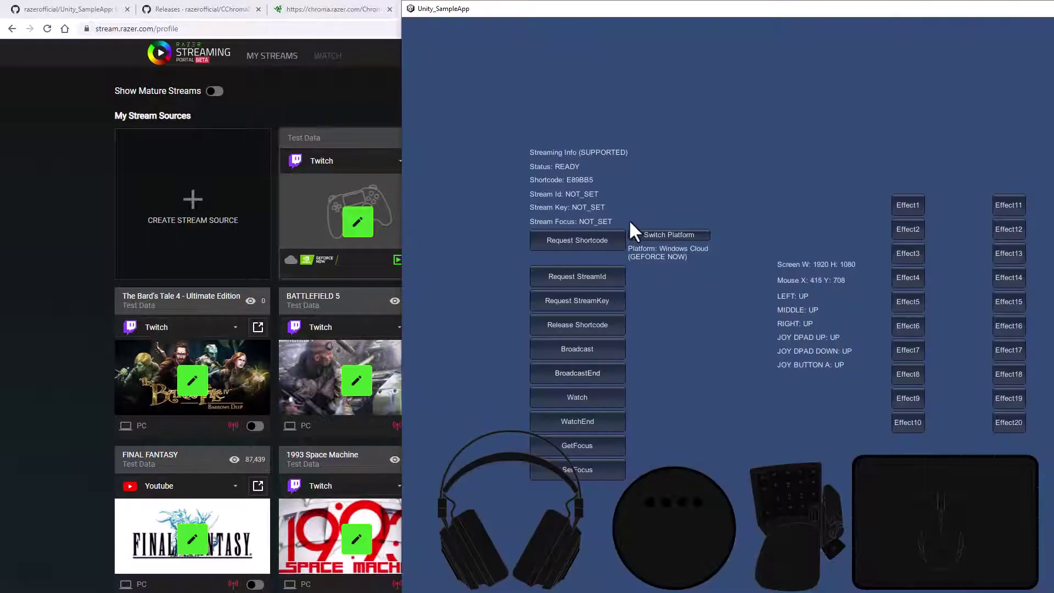
pyautogui.click(586, 278)
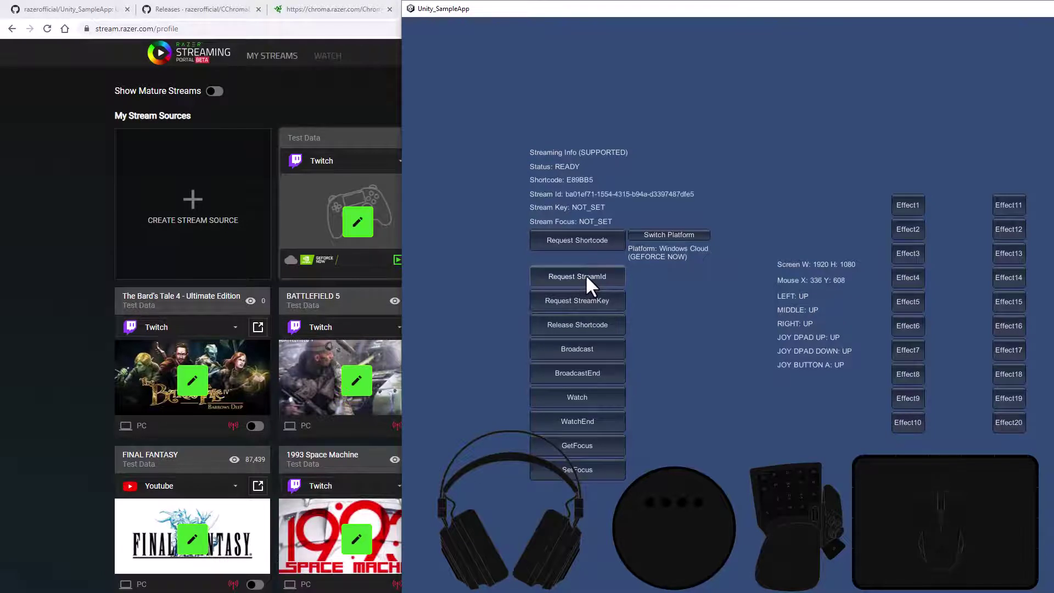
pyautogui.click(599, 307)
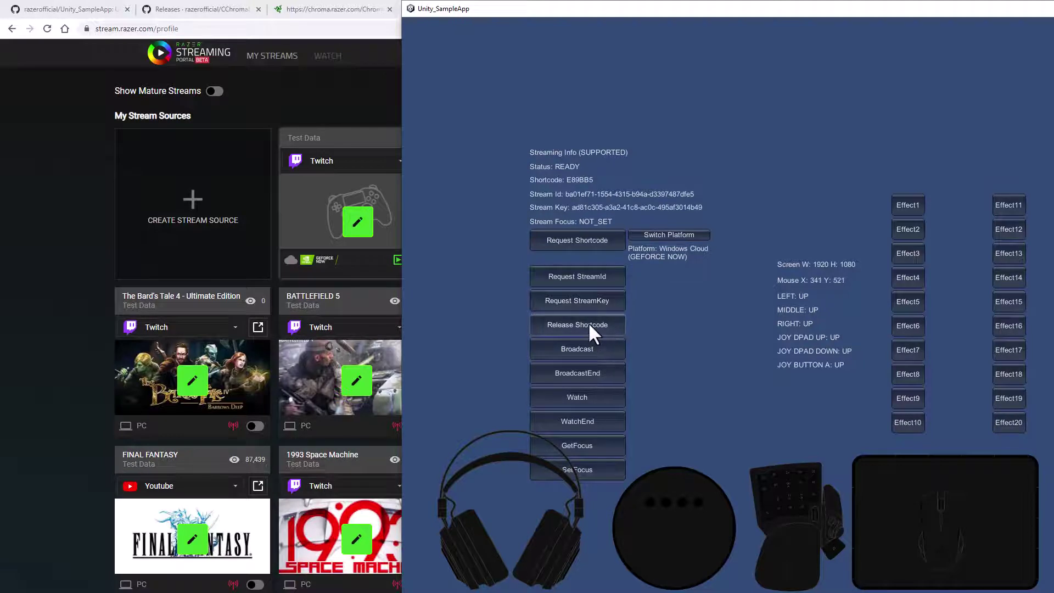
pyautogui.click(589, 324)
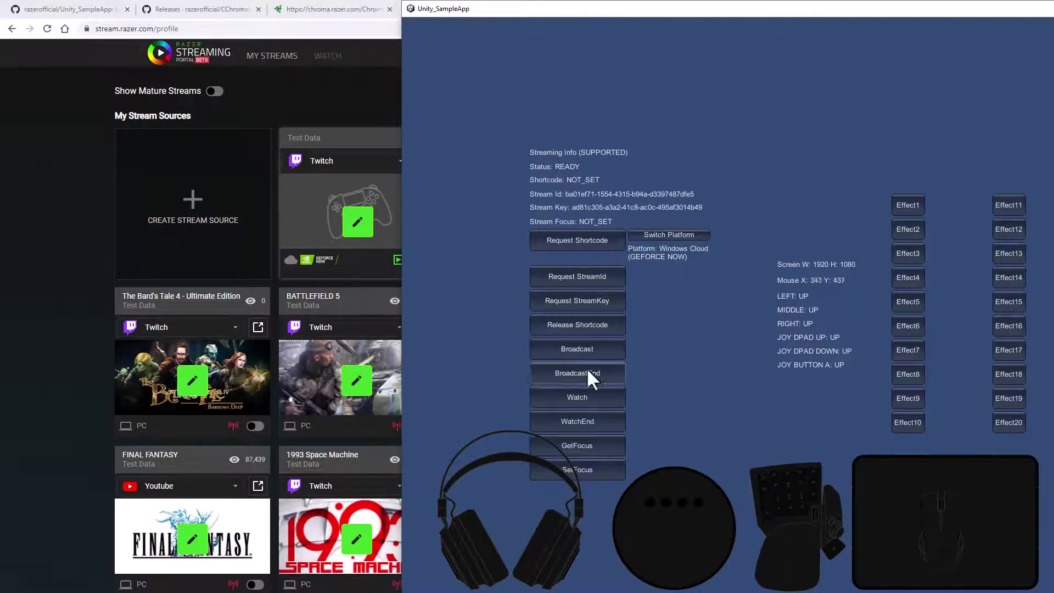
pyautogui.click(585, 348)
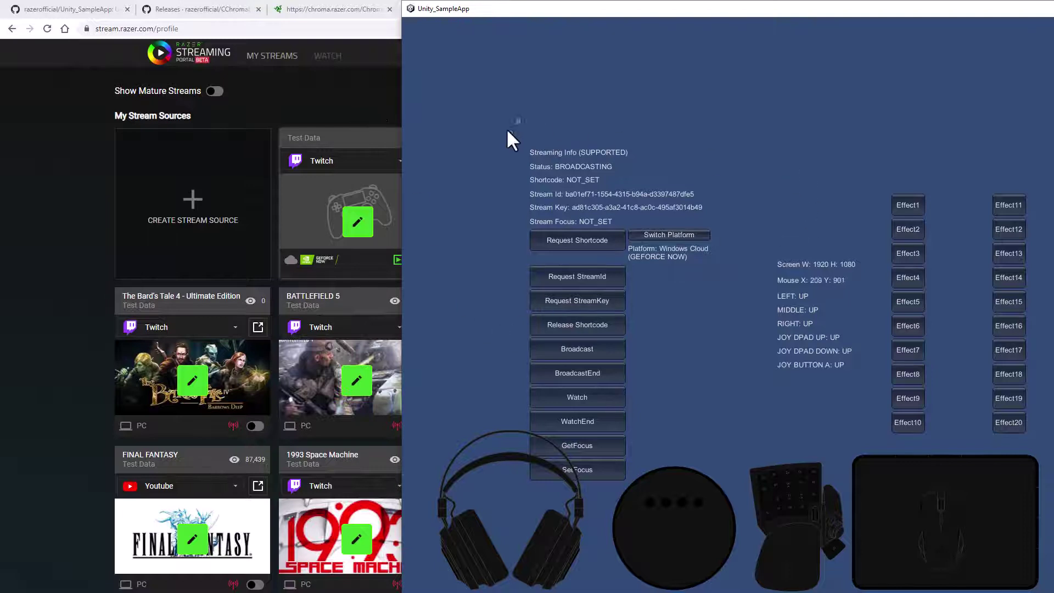
pyautogui.click(615, 373)
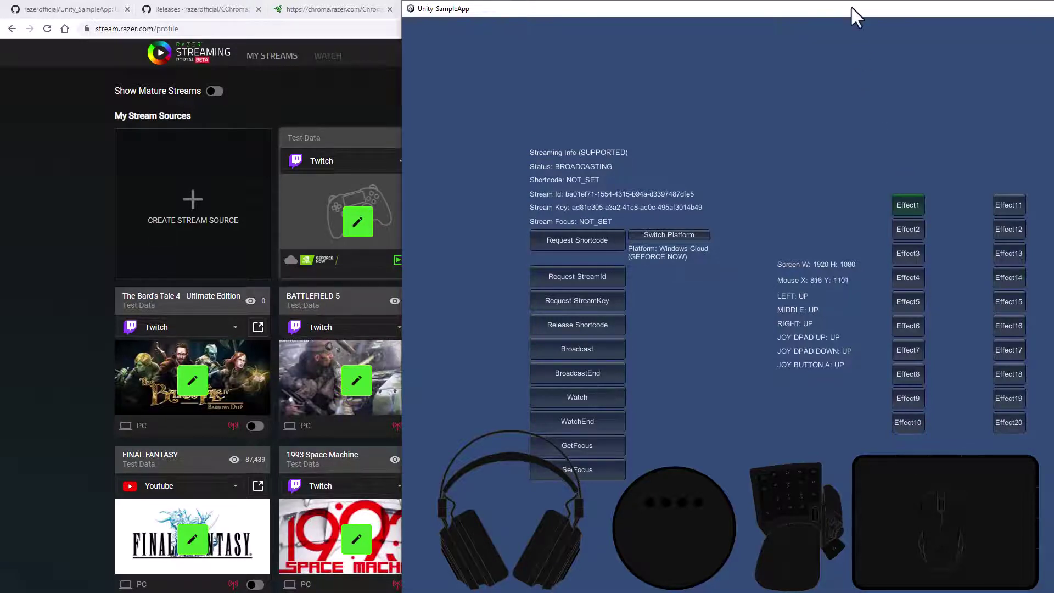
# Play Effect47 during the broadcast, then return to the portal's My Stream Sources page
pyautogui.moveTo(852, 8); pyautogui.dragTo(684, 7)
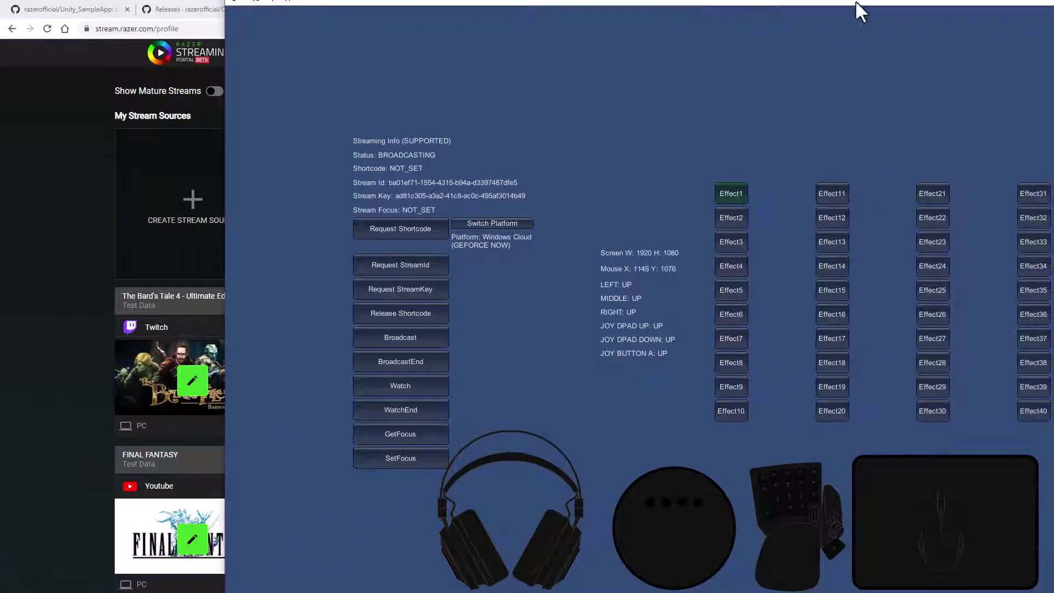
pyautogui.click(760, 38)
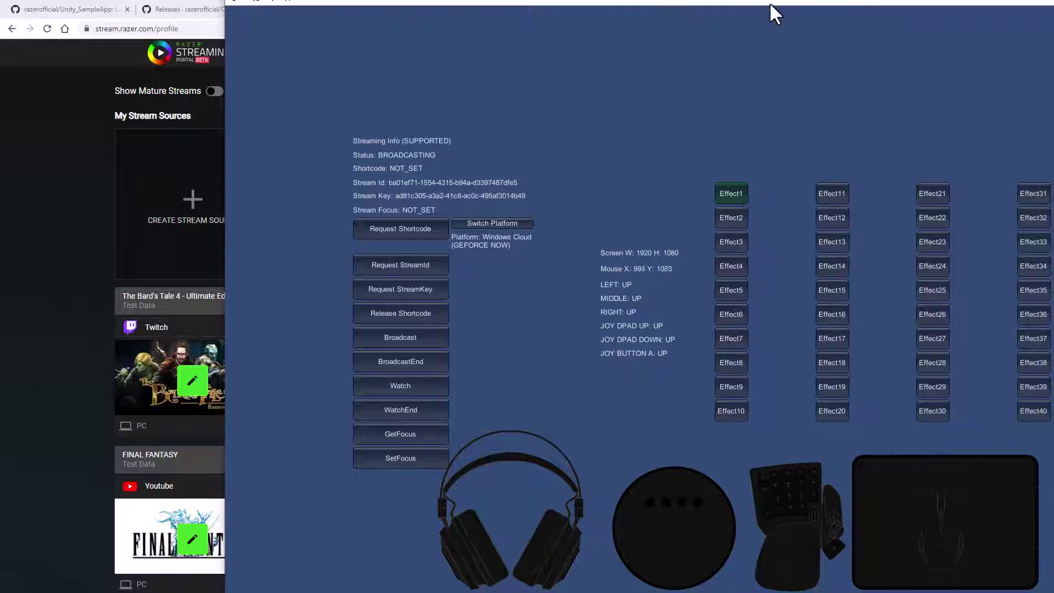
pyautogui.moveTo(771, 1); pyautogui.dragTo(646, 10)
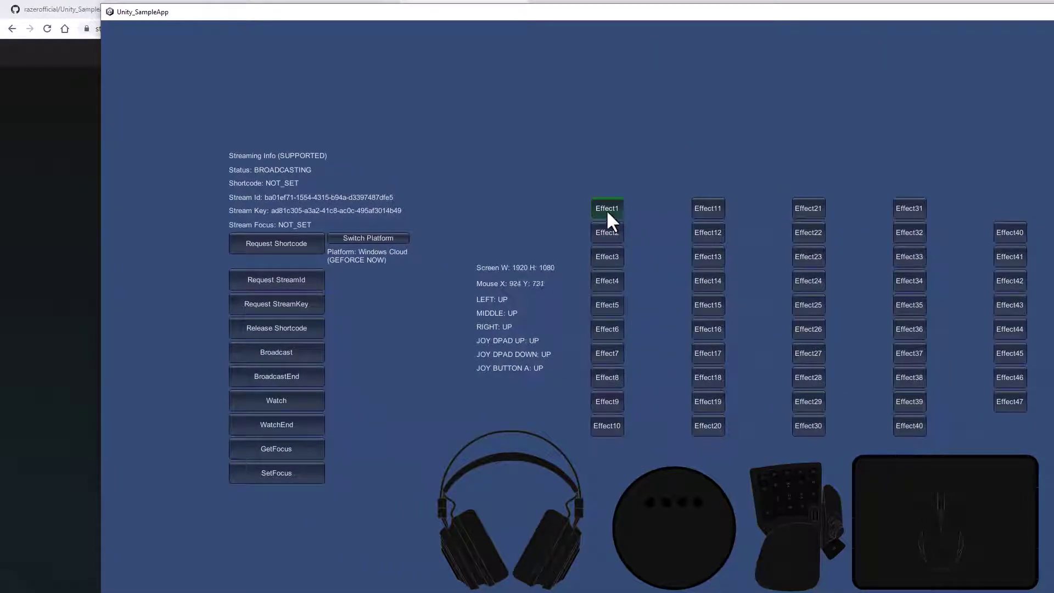
pyautogui.click(1012, 403)
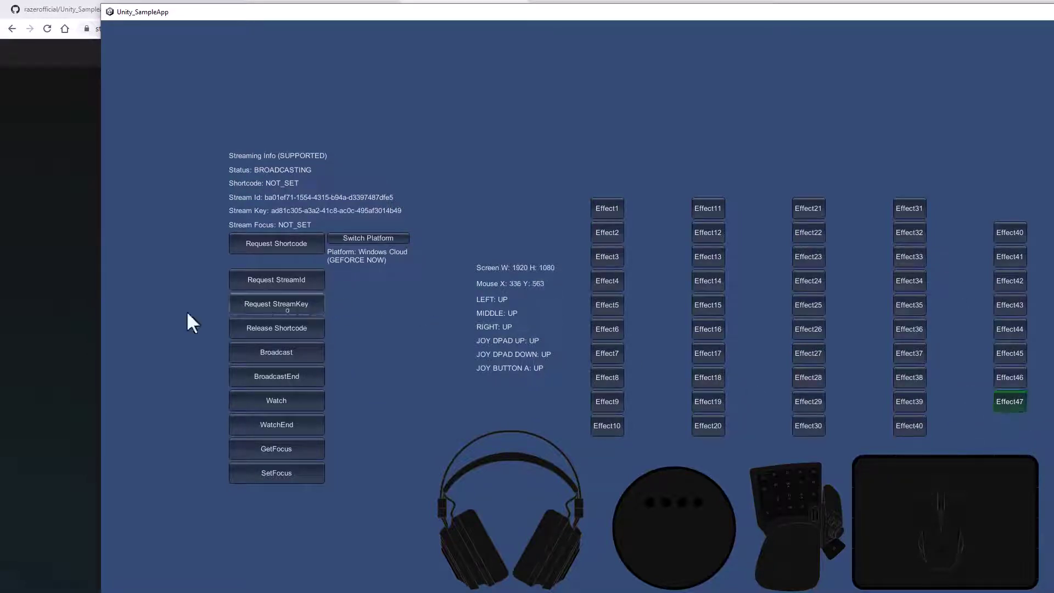
pyautogui.click(67, 193)
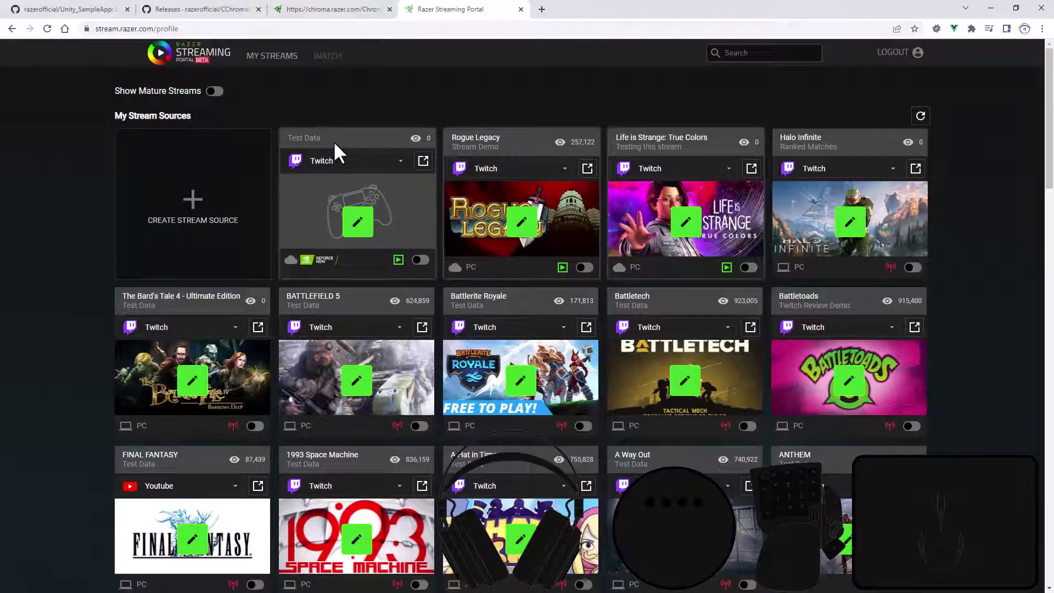
# Open the Test Data stream's settings and follow its link to the Watch page
pyautogui.click(362, 224)
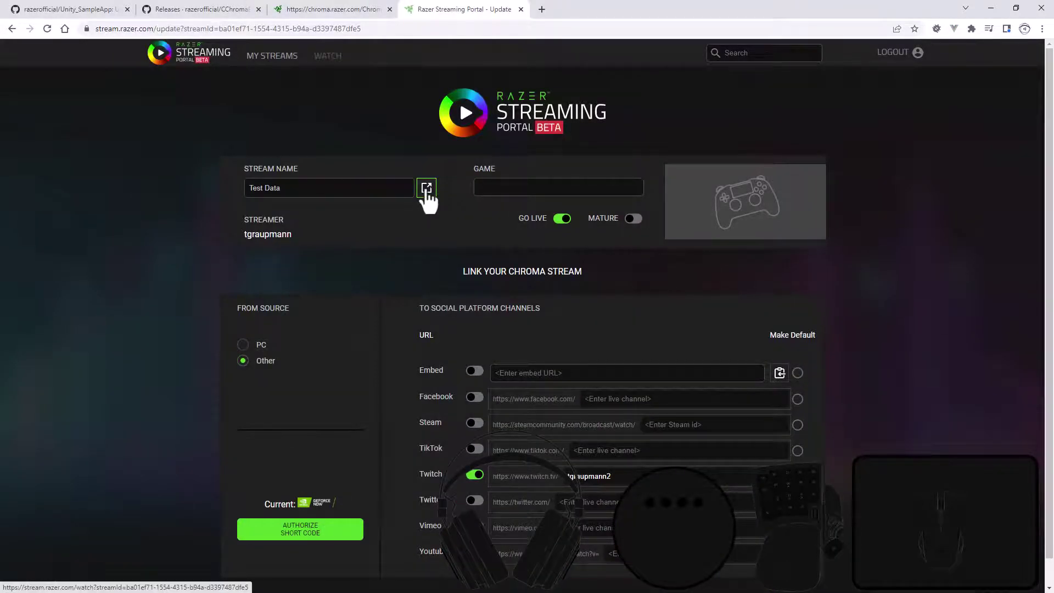
pyautogui.click(427, 189)
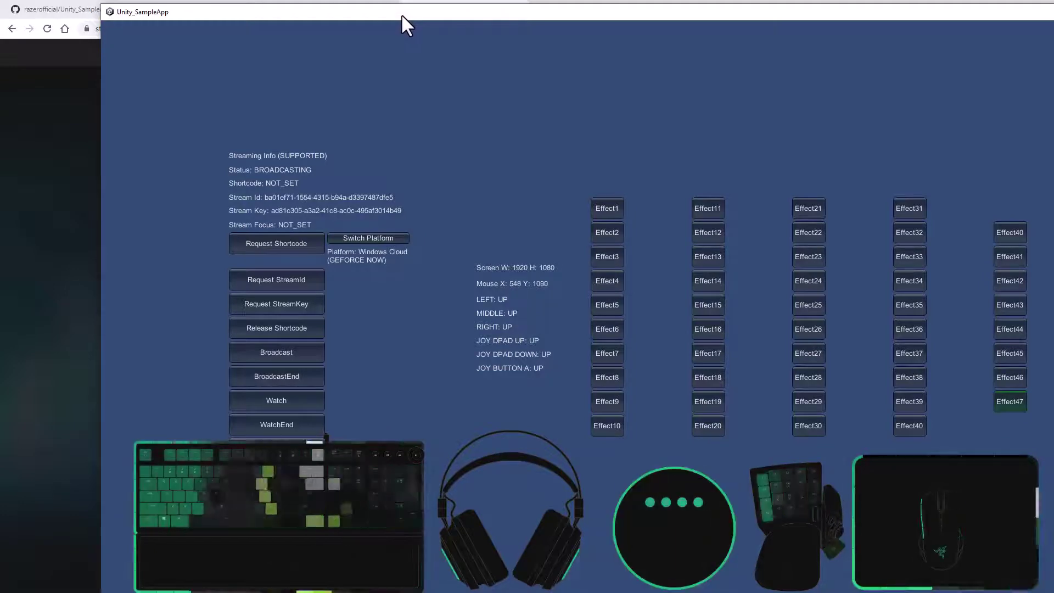
# Play Effect1, Effect47, Effect45, Effect44, Effect42 and Effect41 while broadcasting
pyautogui.moveTo(407, 15); pyautogui.dragTo(354, 15)
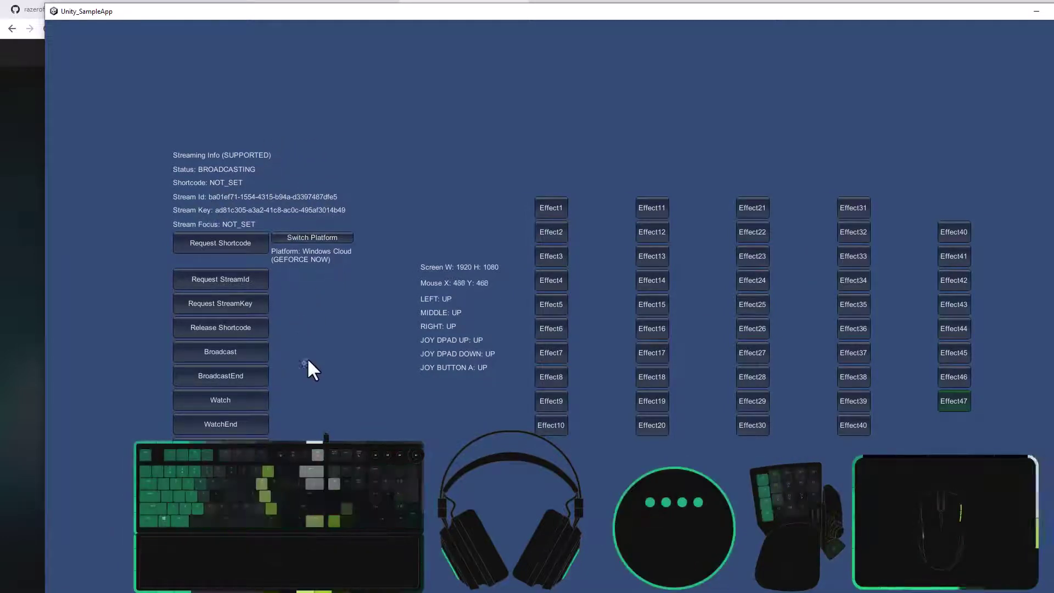
pyautogui.click(554, 209)
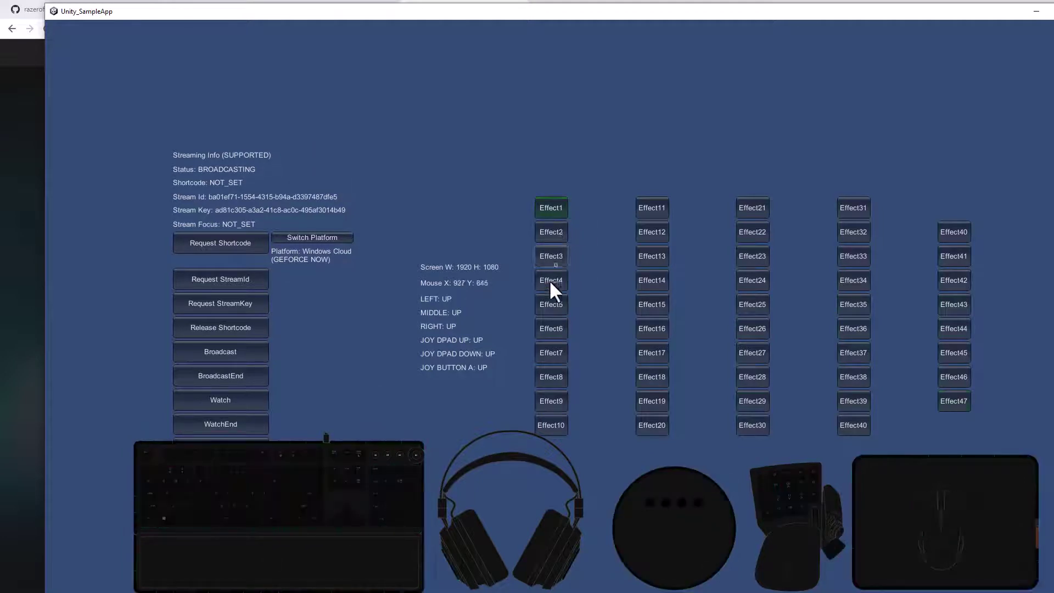
pyautogui.click(956, 400)
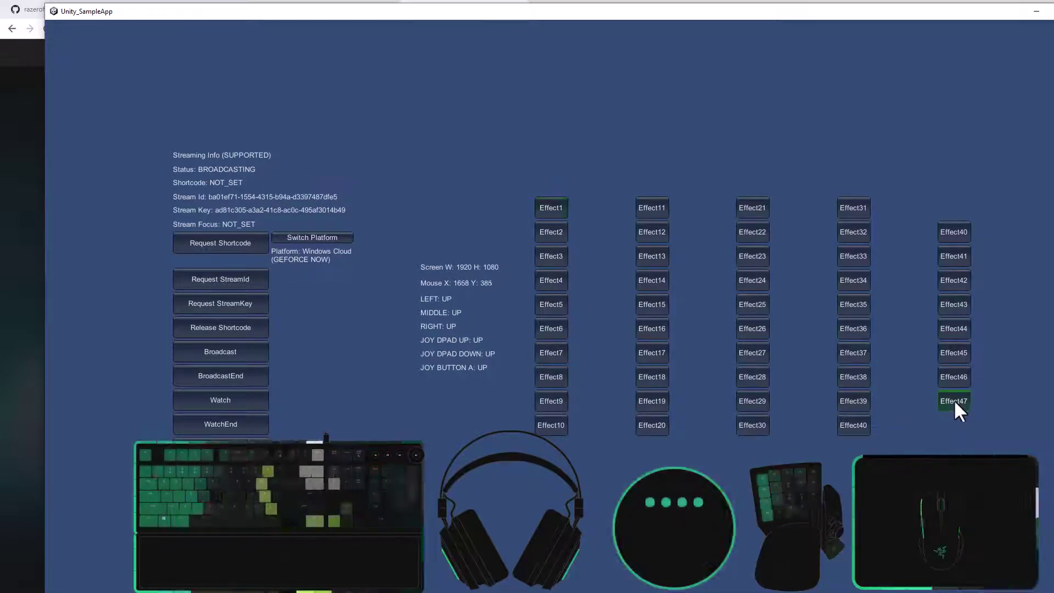
pyautogui.click(956, 354)
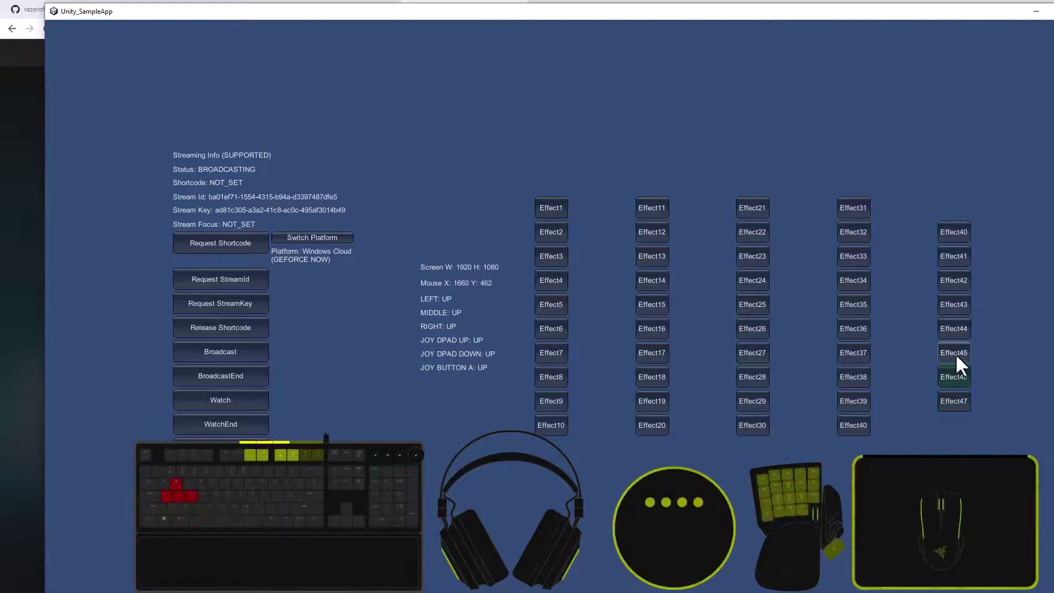
pyautogui.click(956, 325)
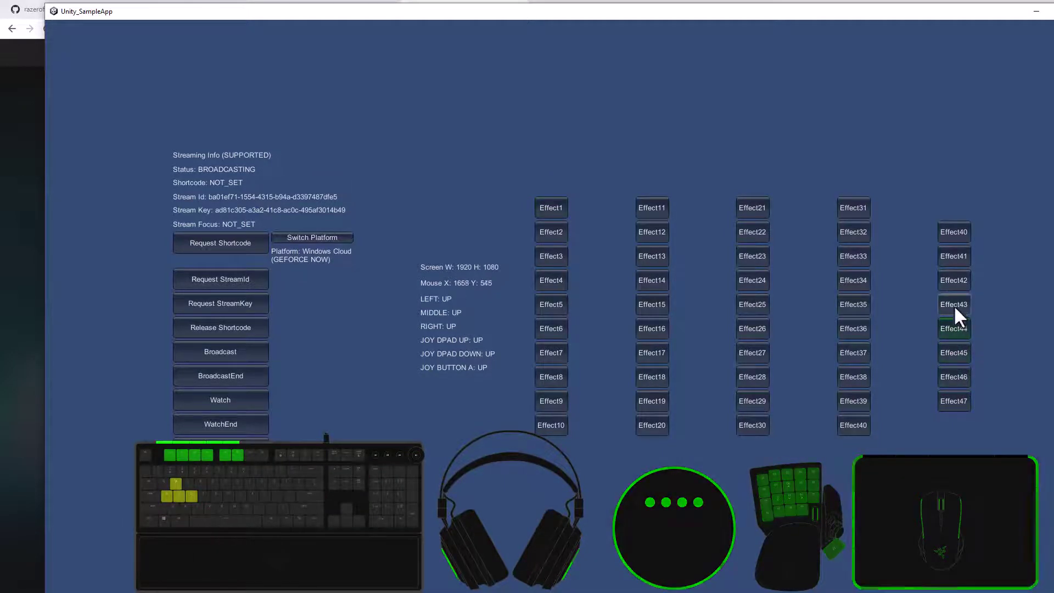
pyautogui.click(953, 279)
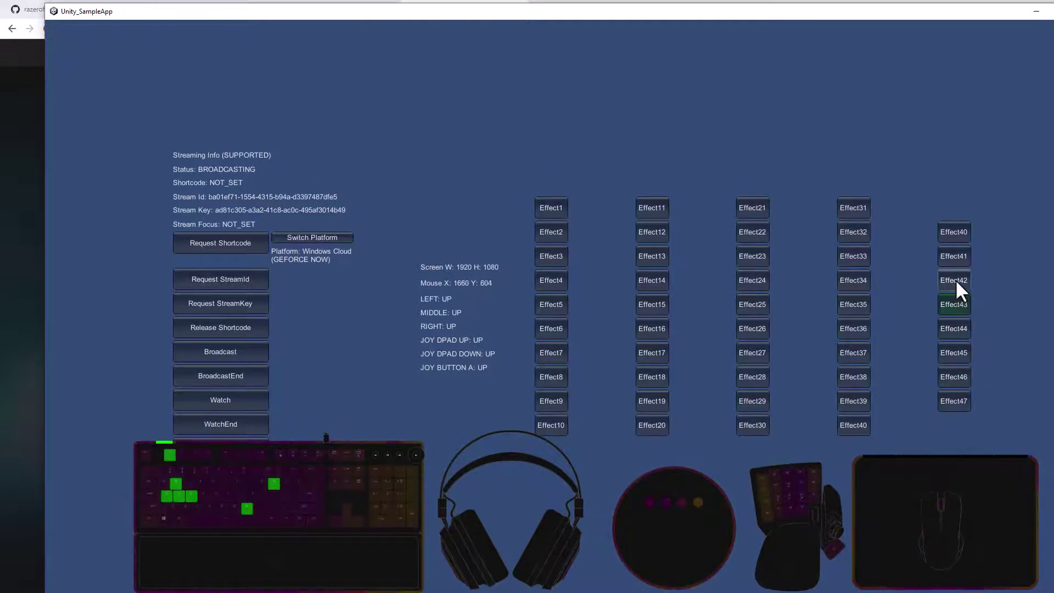
pyautogui.click(952, 255)
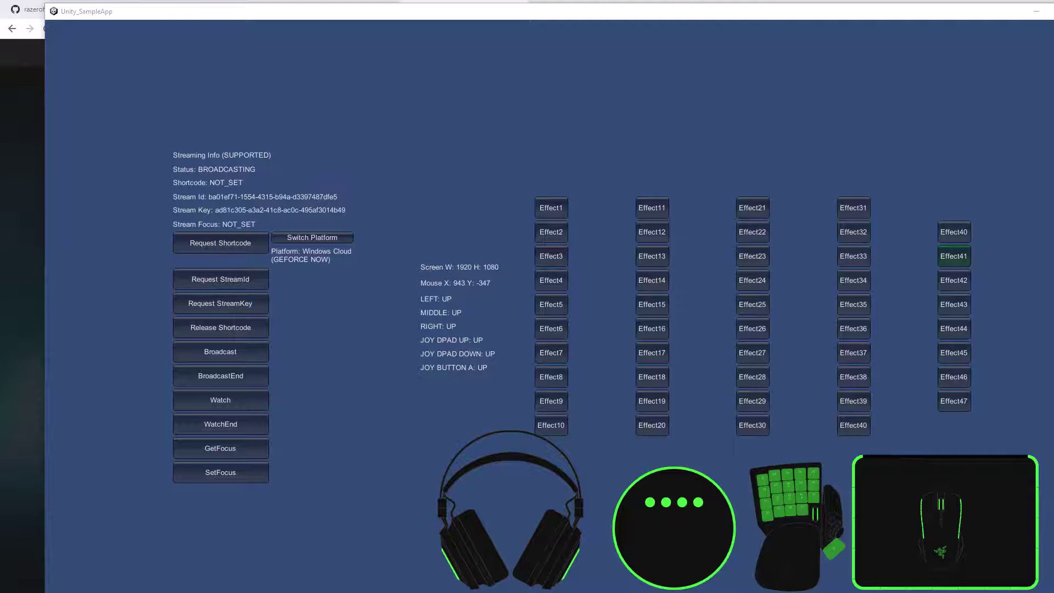
# Close the Unity_SampleApp window
pyautogui.click(235, 456)
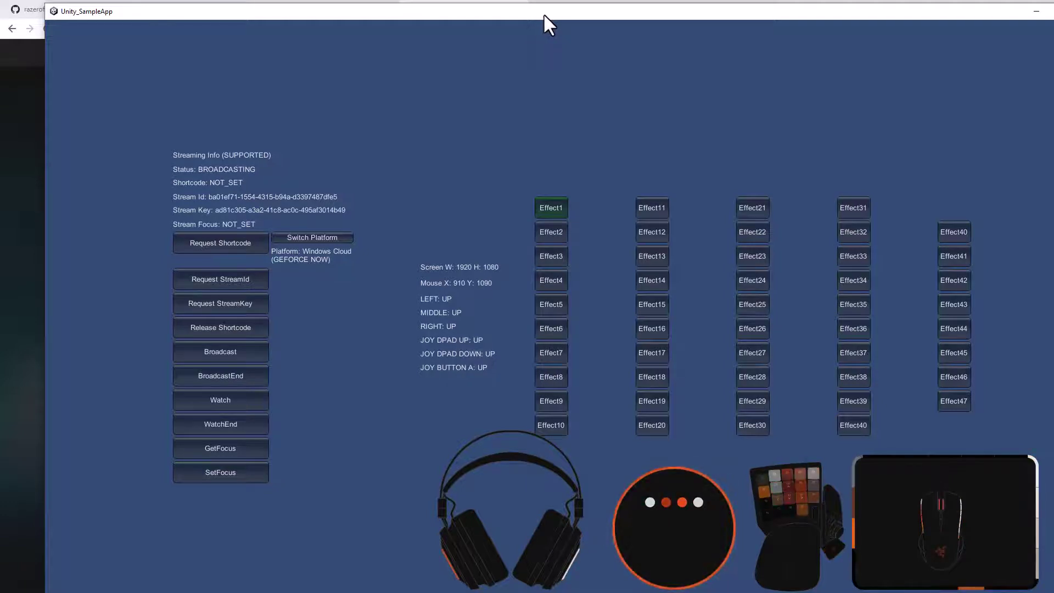
pyautogui.moveTo(544, 13); pyautogui.dragTo(506, 10)
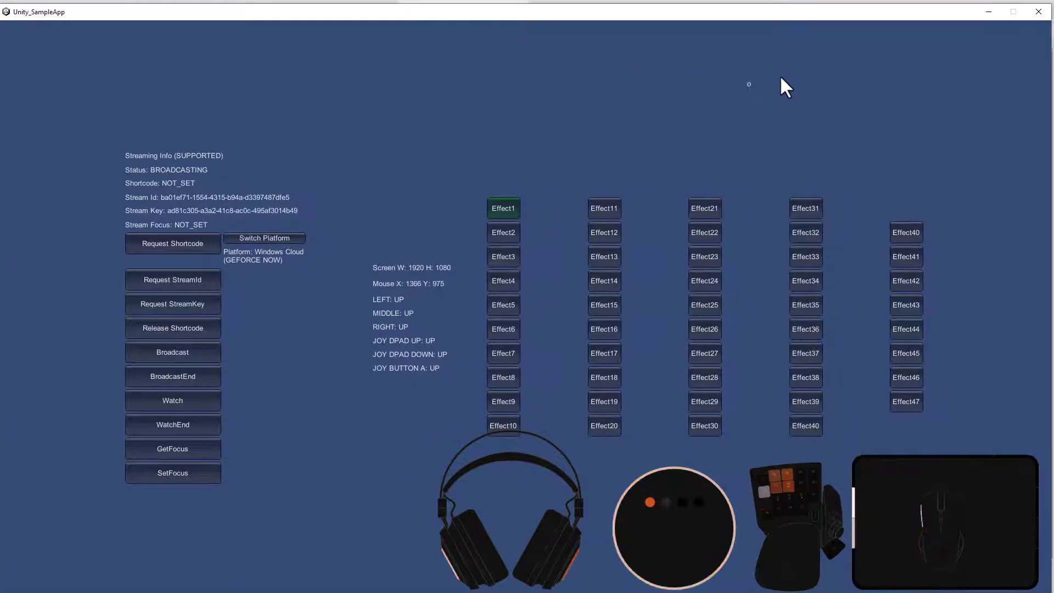
pyautogui.click(1038, 14)
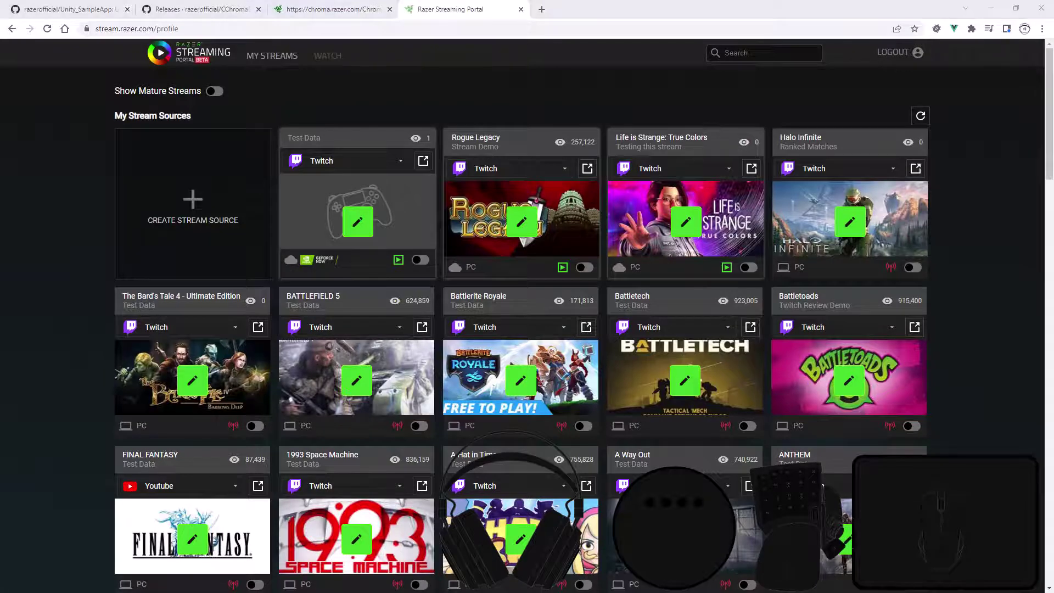
# Navigate to Build\64-bit\Unity_SampleApp_Data\Plugins\x86_64 and bring up the Windows-Cloud 1.0.0.3 archive
pyautogui.hotkey('alt', 'Tab')
pyautogui.click(285, 355)
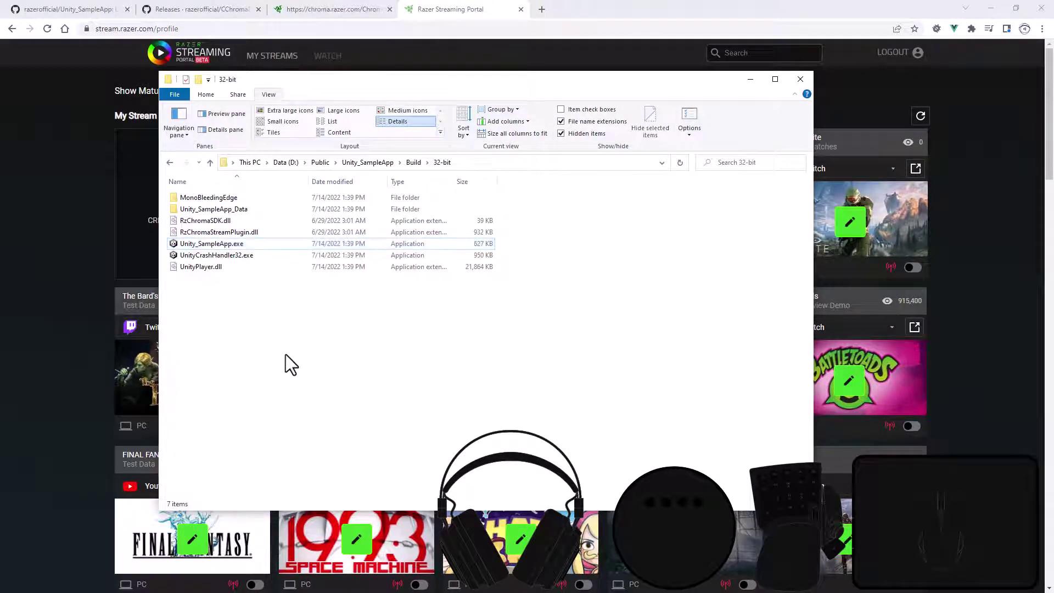
pyautogui.click(413, 162)
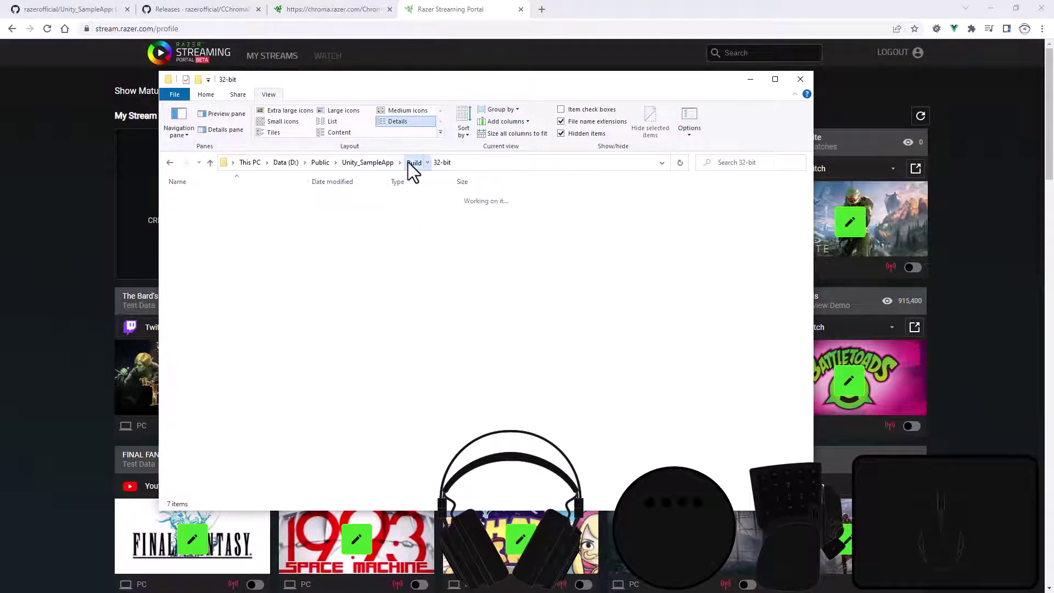
pyautogui.doubleClick(207, 209)
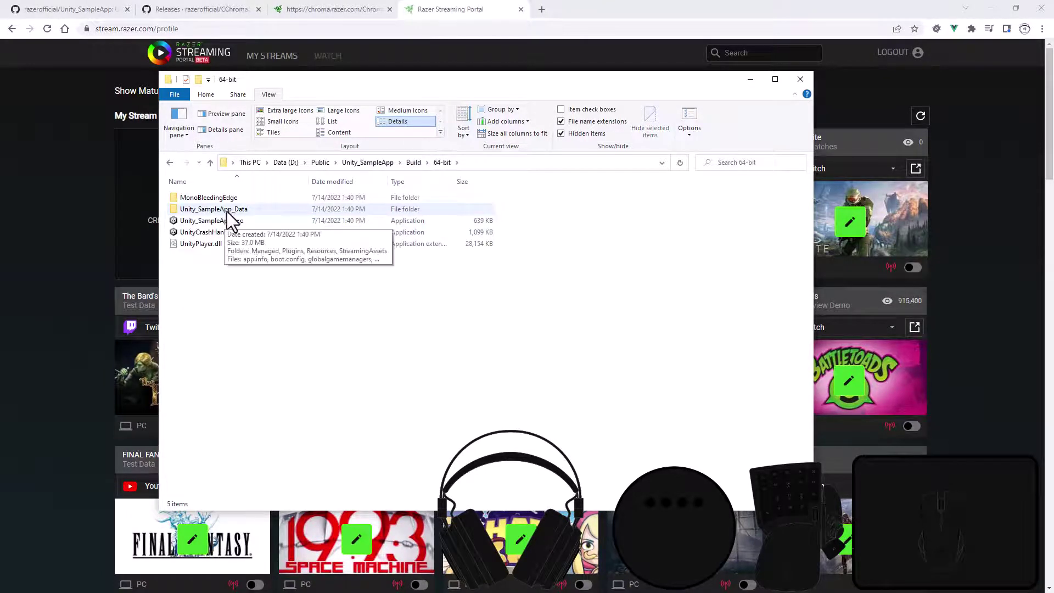
pyautogui.doubleClick(226, 210)
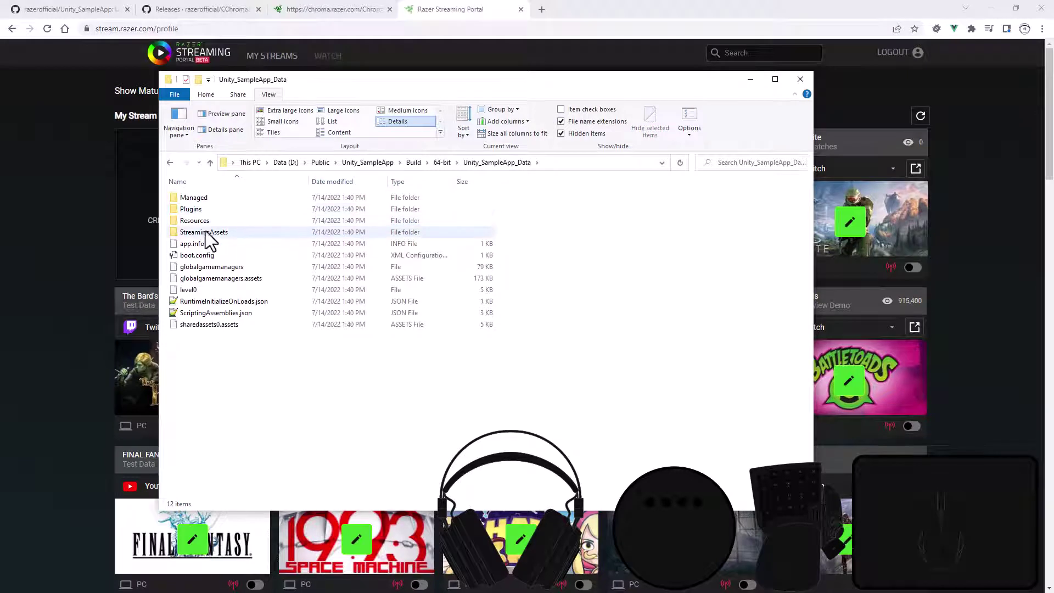
pyautogui.doubleClick(209, 209)
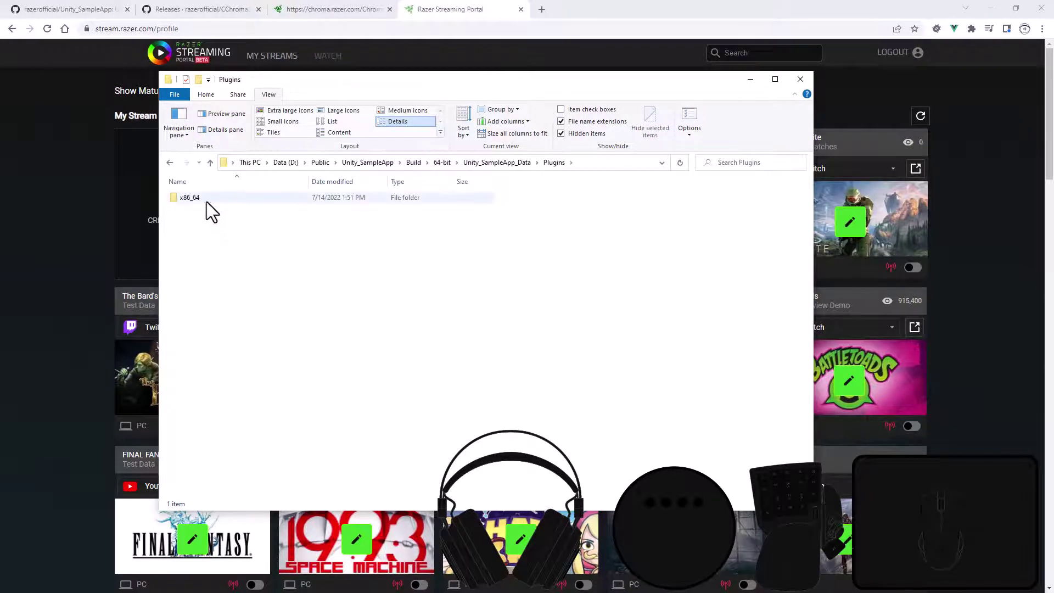
pyautogui.doubleClick(207, 201)
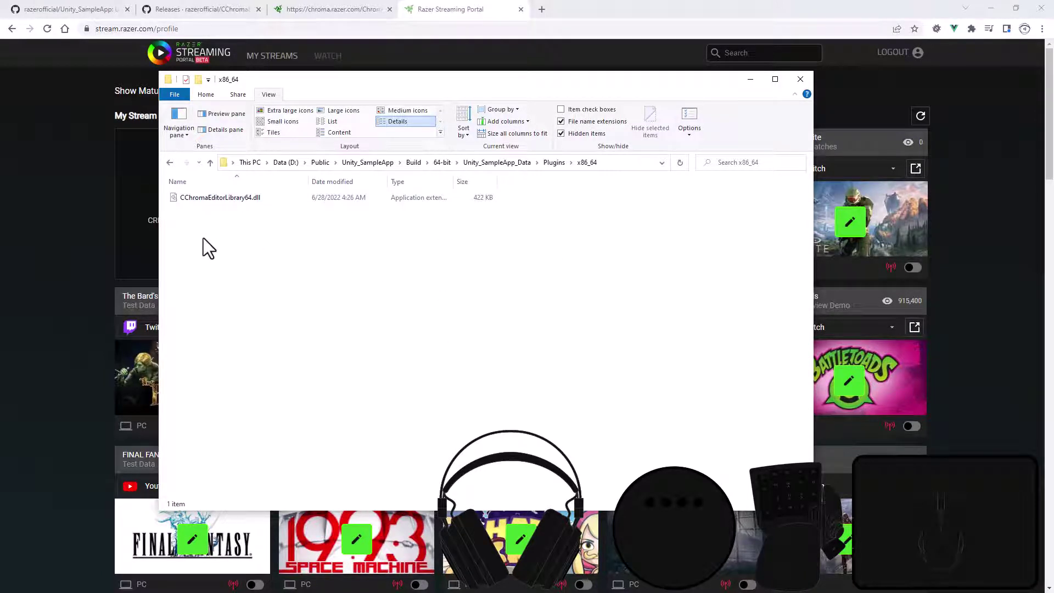
pyautogui.click(204, 203)
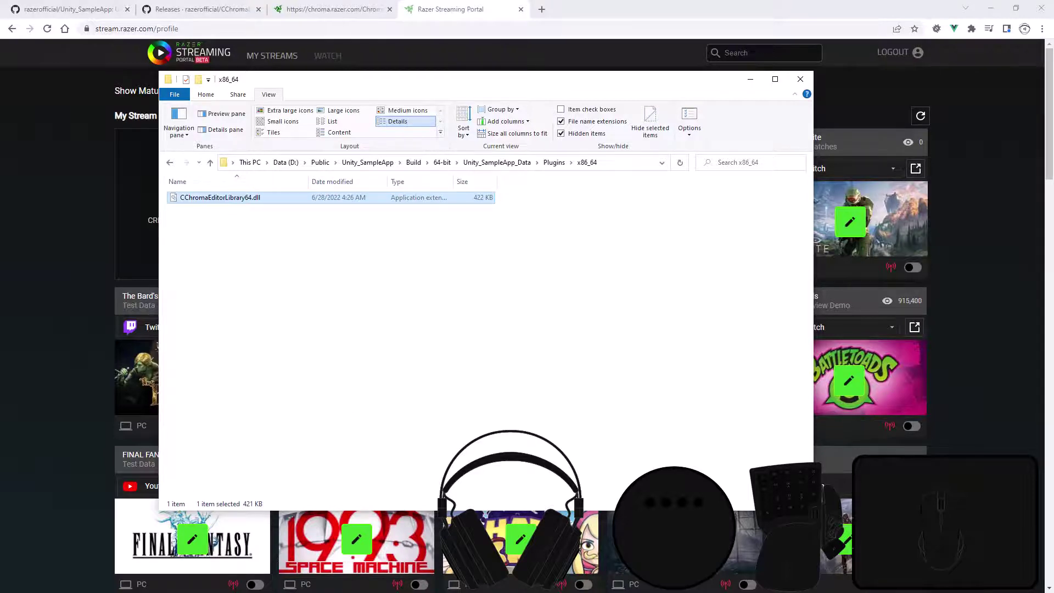
pyautogui.hotkey('alt', 'Tab')
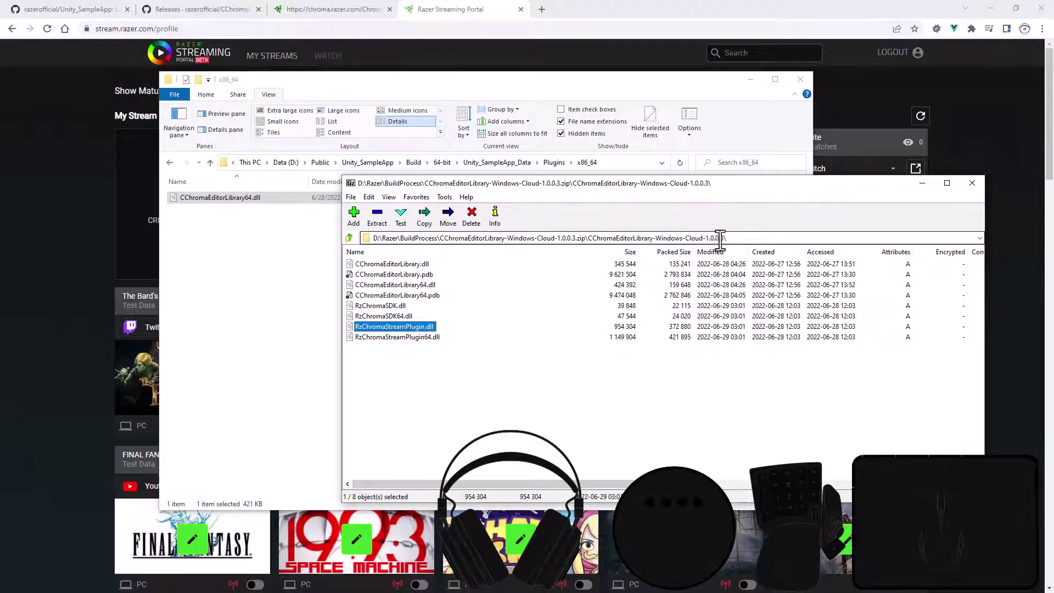
# Replace x86_64's CChromaEditorLibrary64.dll with the archive's version
pyautogui.click(380, 372)
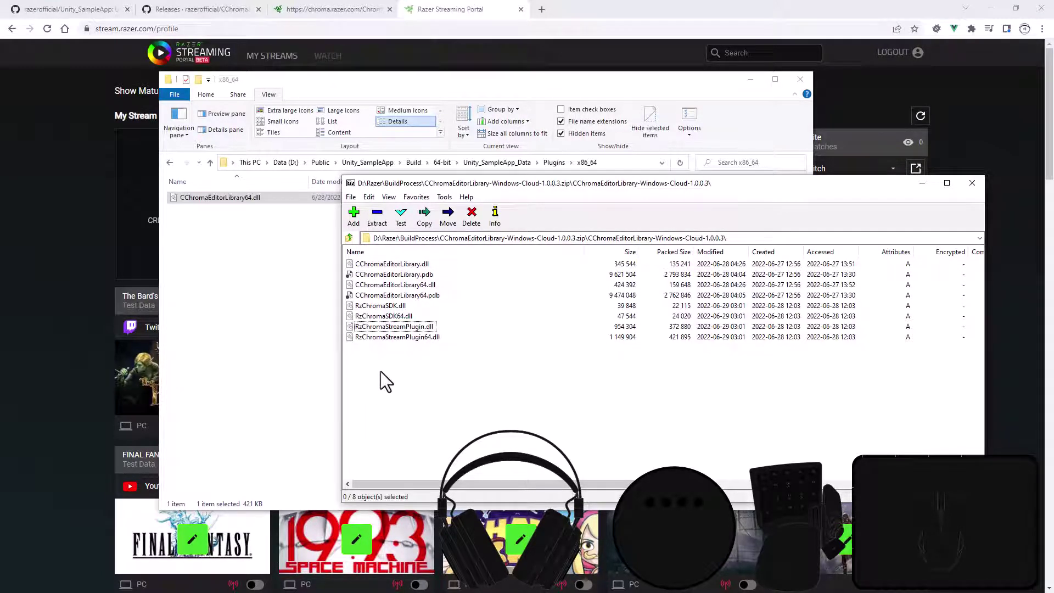
pyautogui.click(381, 265)
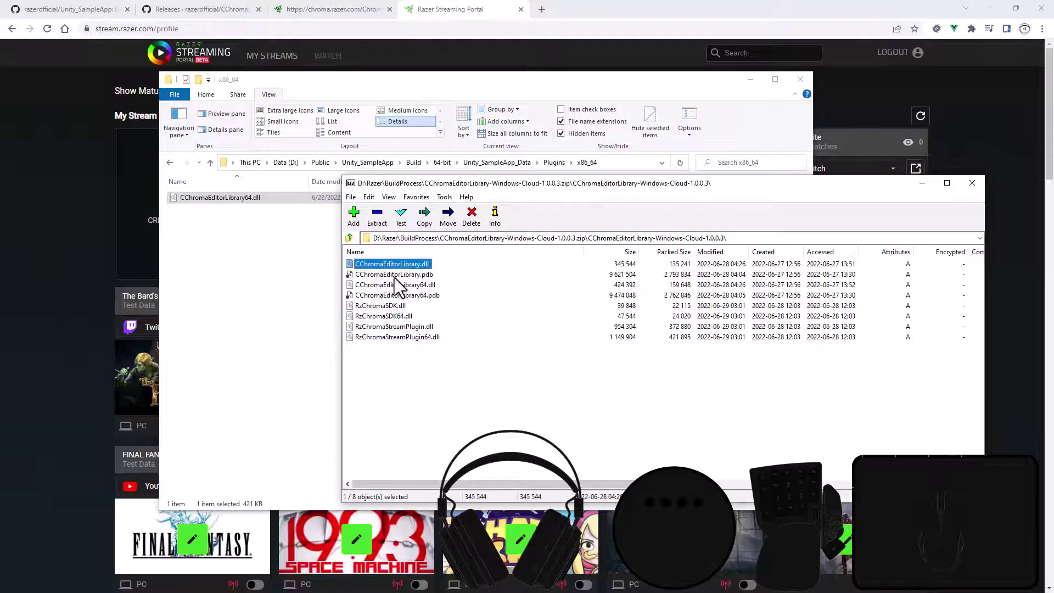
pyautogui.click(396, 284)
pyautogui.moveTo(408, 285); pyautogui.dragTo(236, 266)
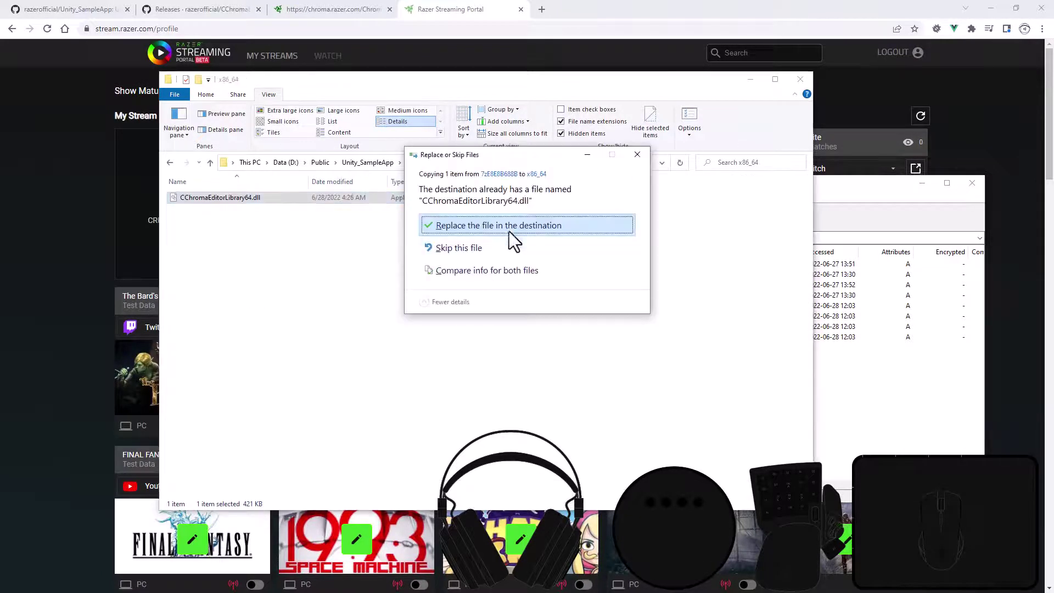
pyautogui.click(509, 226)
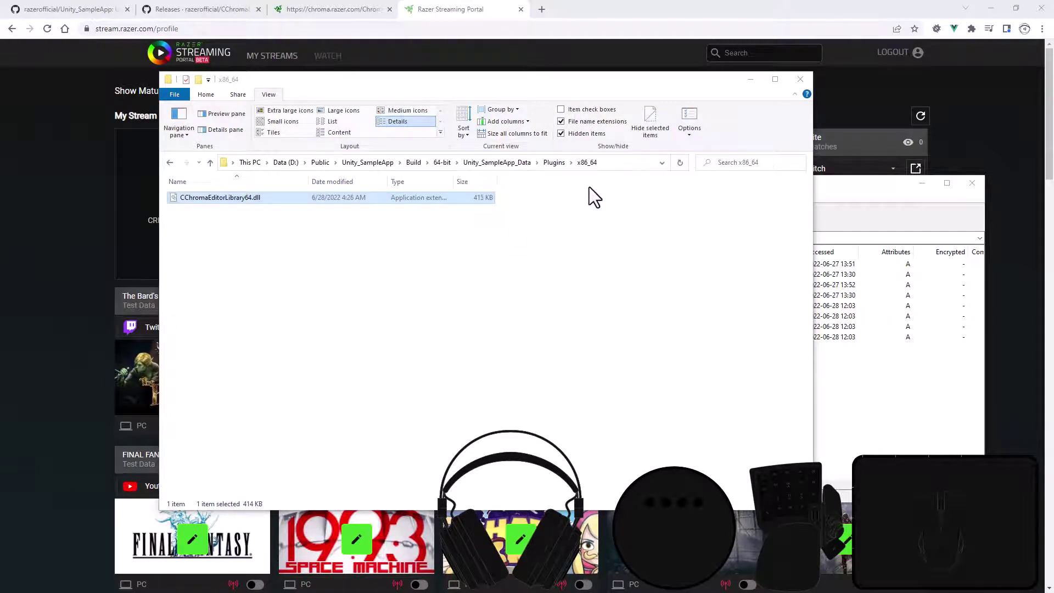
# Copy RzChromaSDK64.dll and RzChromaStreamPlugin64.dll from the archive into the 64-bit build folder
pyautogui.click(442, 163)
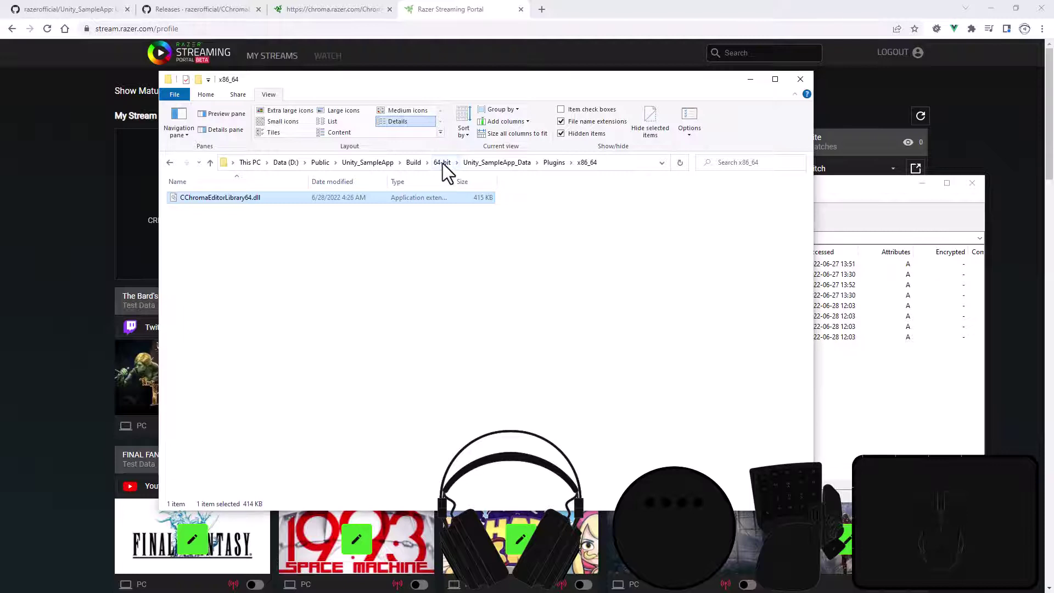
pyautogui.click(855, 183)
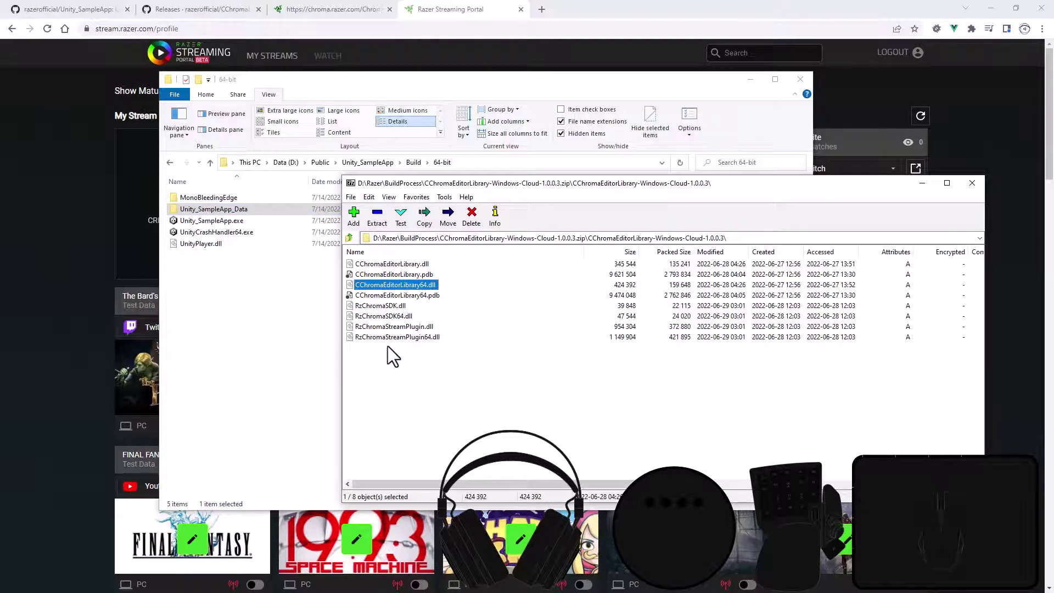
pyautogui.click(383, 316)
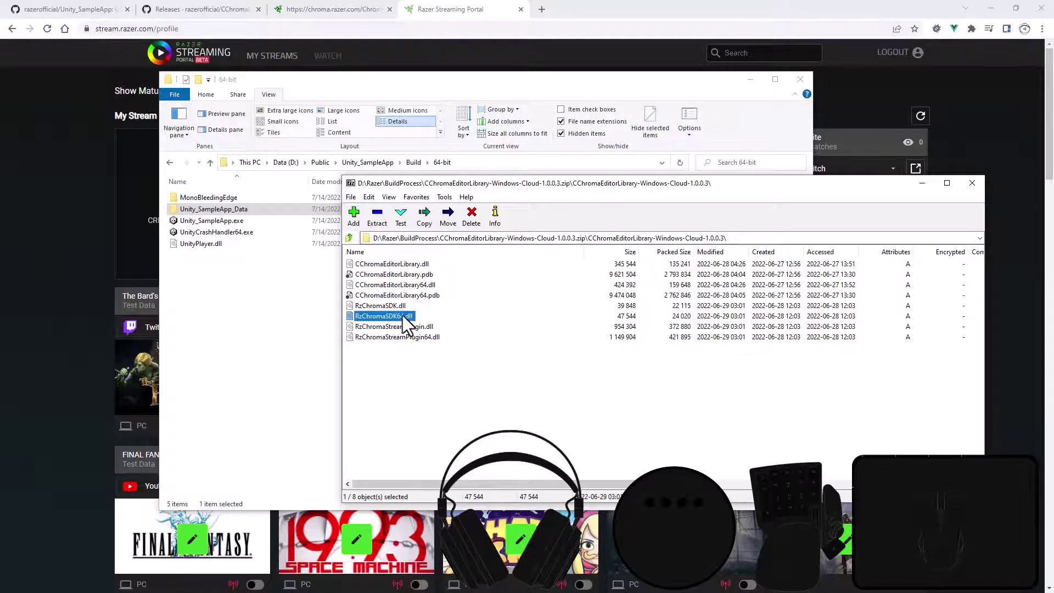
pyautogui.moveTo(401, 315); pyautogui.dragTo(226, 311)
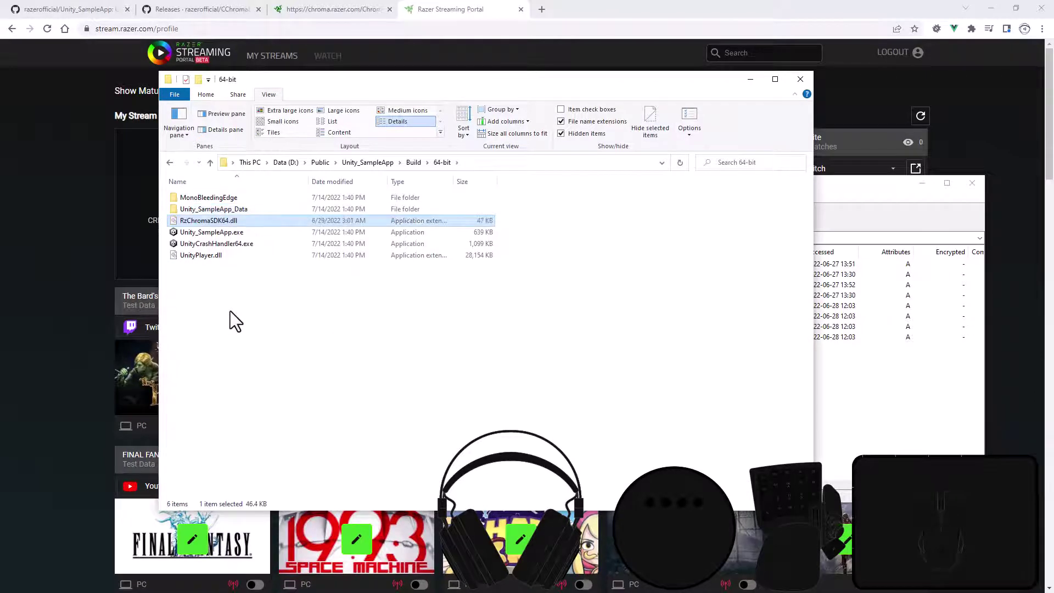
pyautogui.click(844, 403)
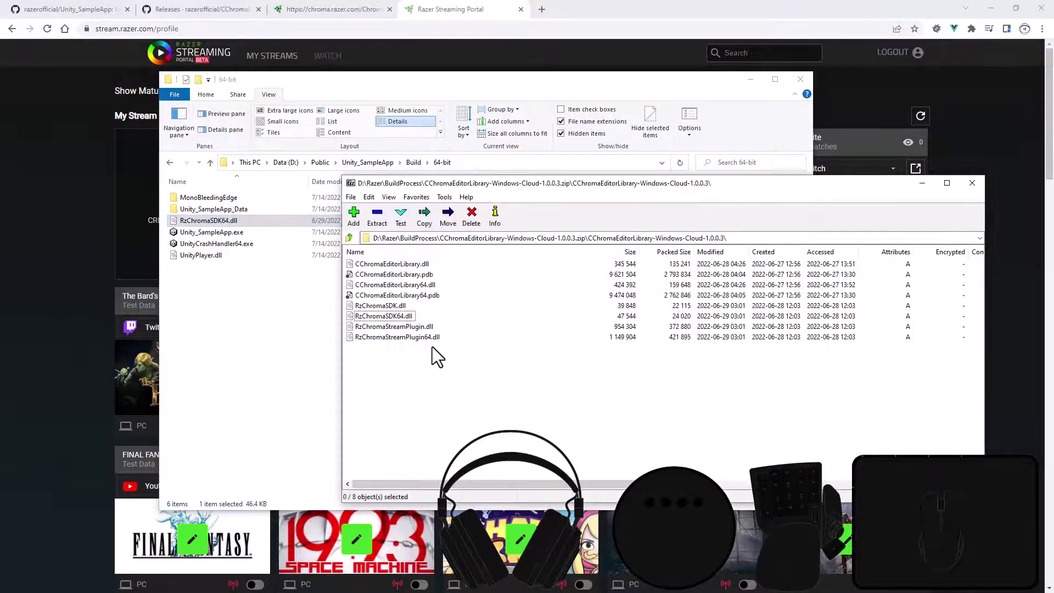
pyautogui.click(381, 338)
pyautogui.moveTo(402, 337); pyautogui.dragTo(228, 315)
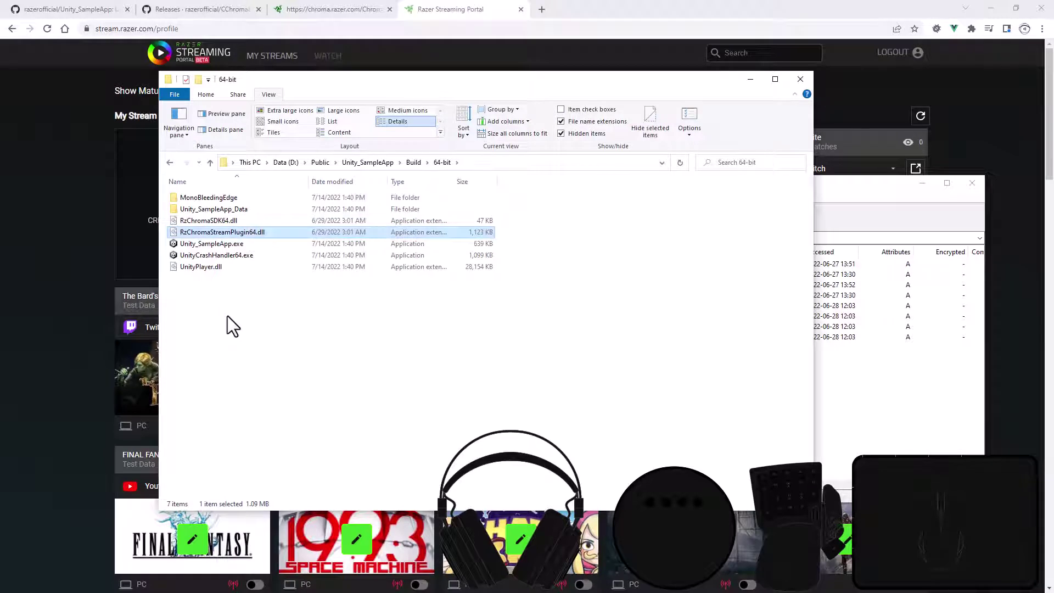
pyautogui.click(230, 324)
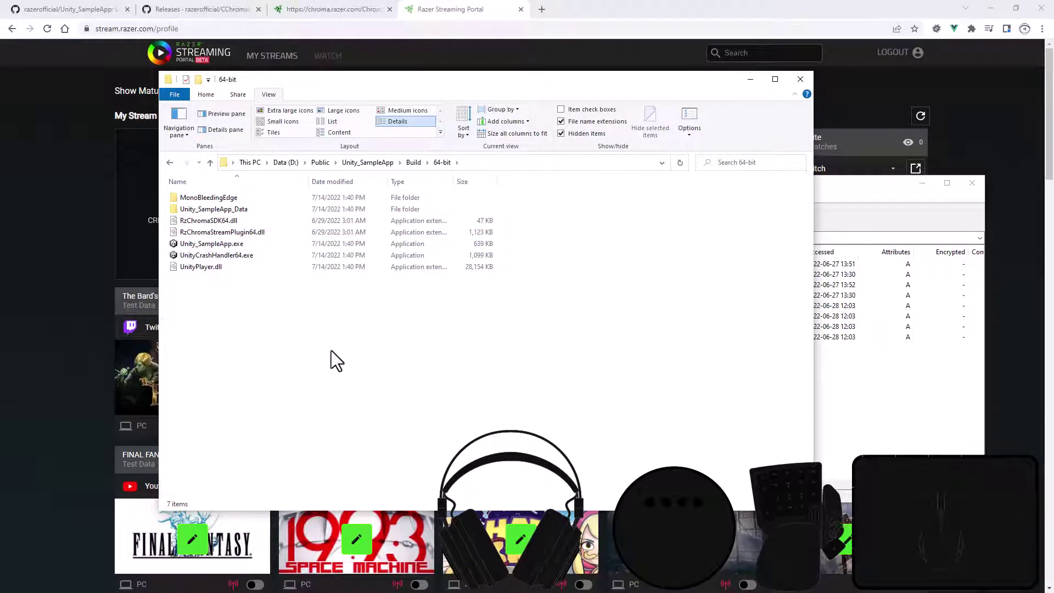
# Launch the updated 64-bit Unity_SampleApp and move it beside the browser
pyautogui.doubleClick(200, 243)
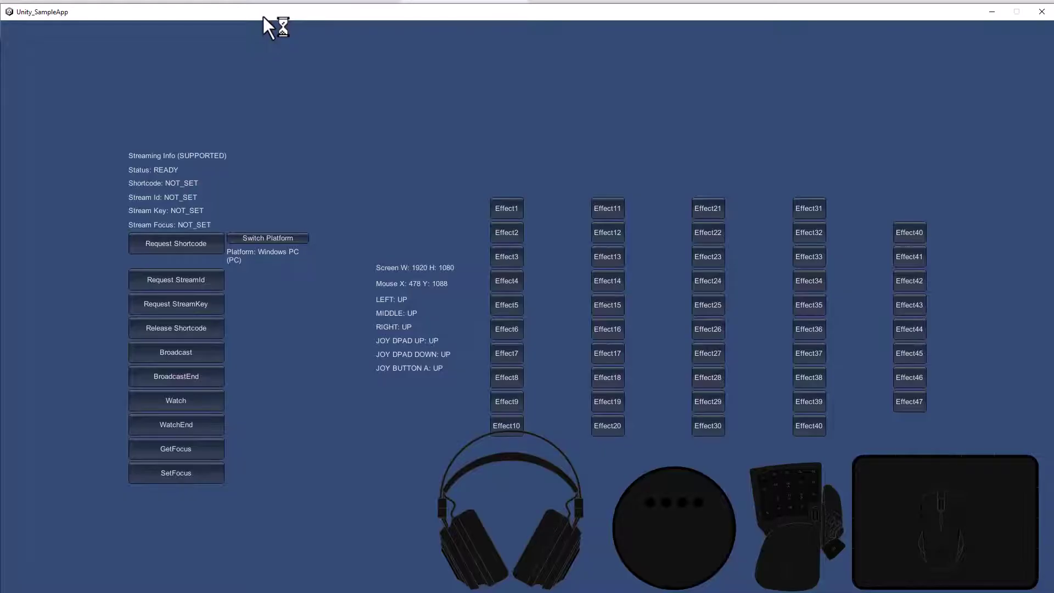
pyautogui.moveTo(263, 17); pyautogui.dragTo(632, 12)
pyautogui.click(63, 288)
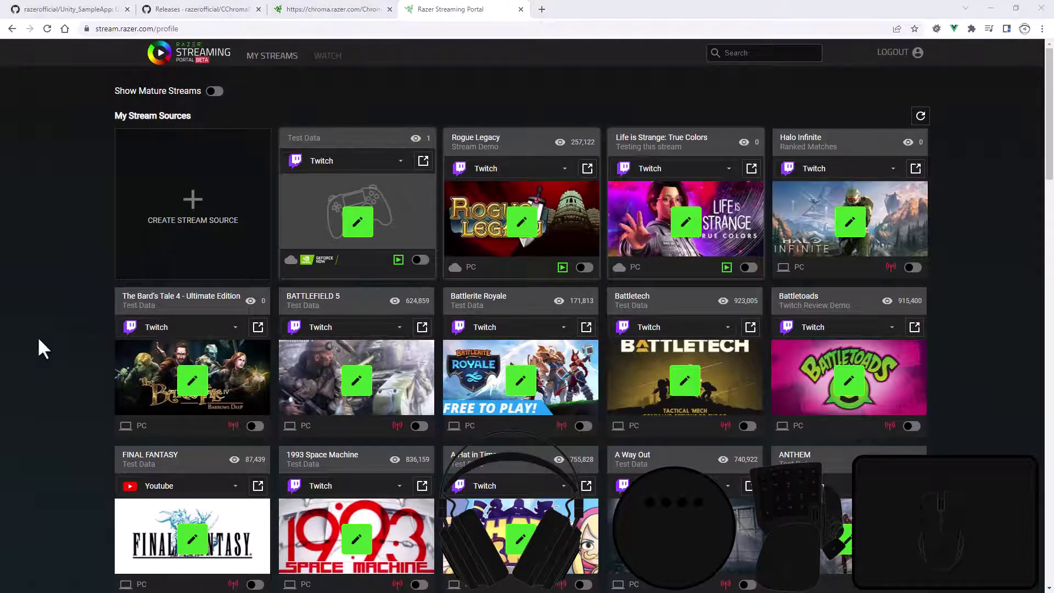
pyautogui.hotkey('alt', 'Tab')
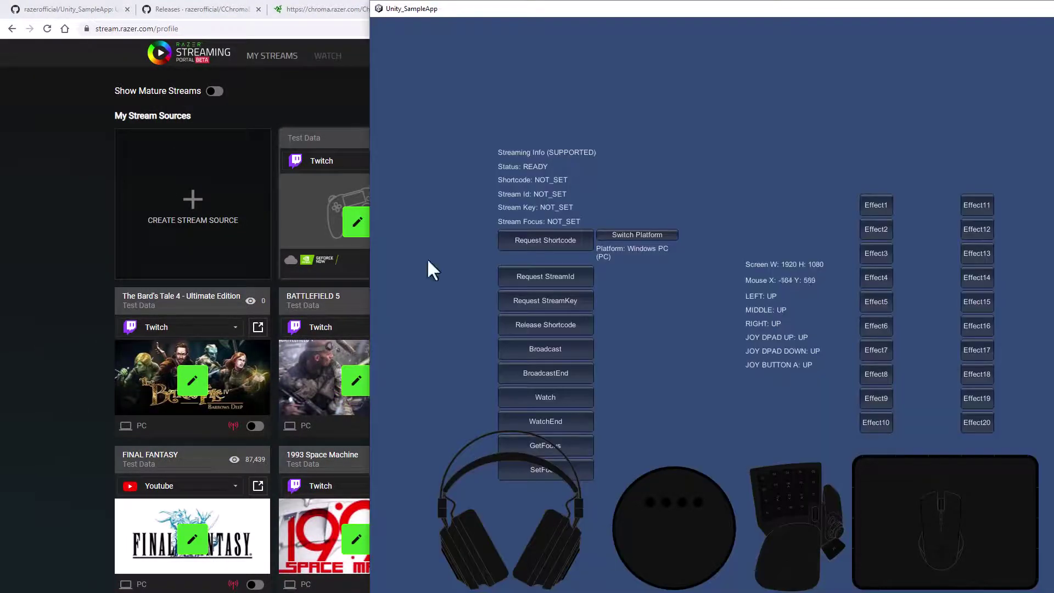
# Switch the platform to Windows Cloud (GEFORCE NOW), request a shortcode, and return to the portal
pyautogui.click(648, 234)
pyautogui.click(662, 233)
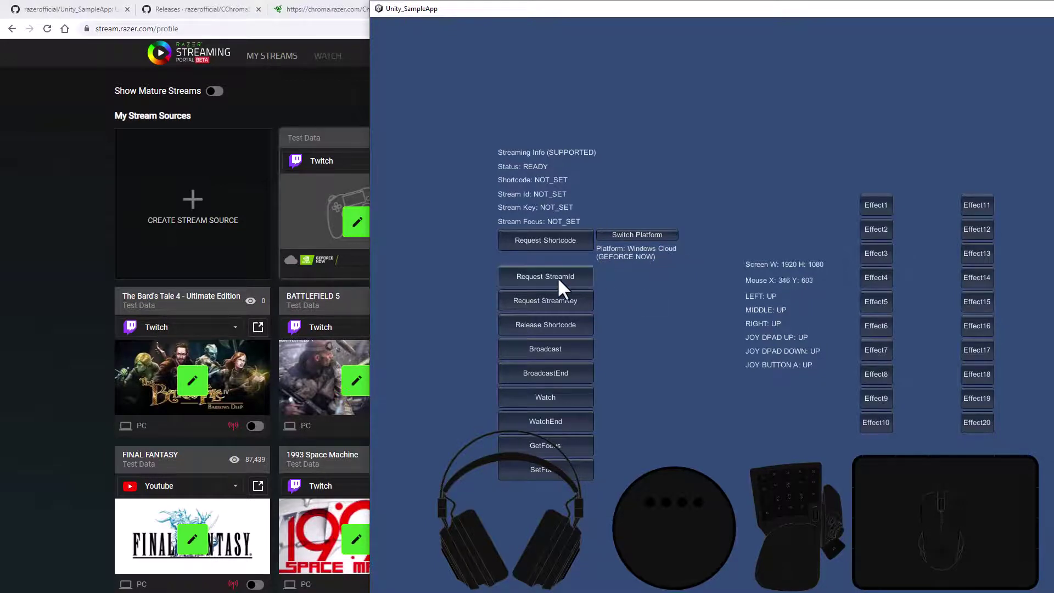
pyautogui.click(524, 238)
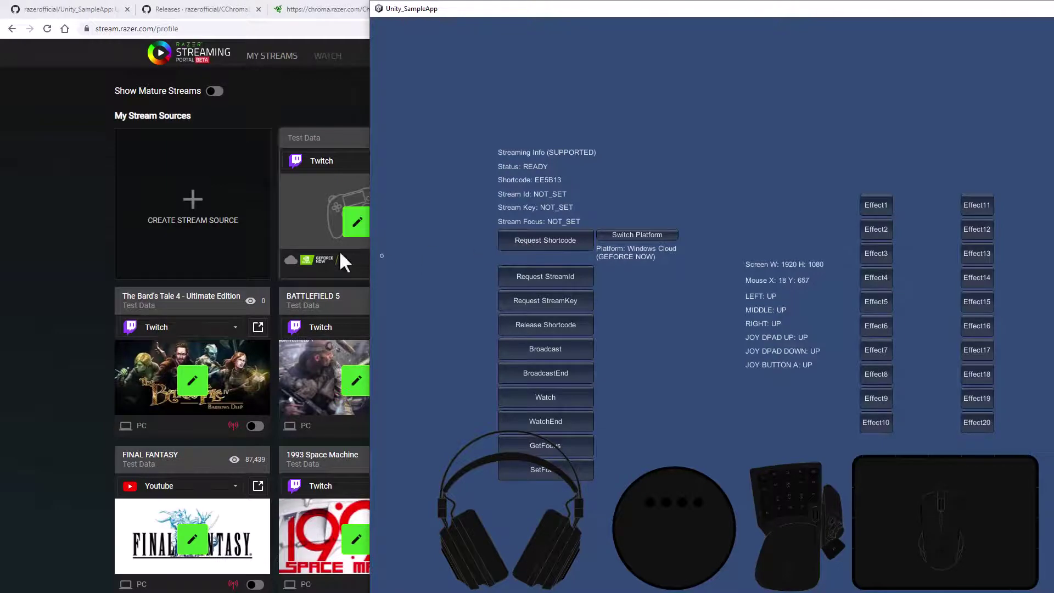
pyautogui.click(66, 239)
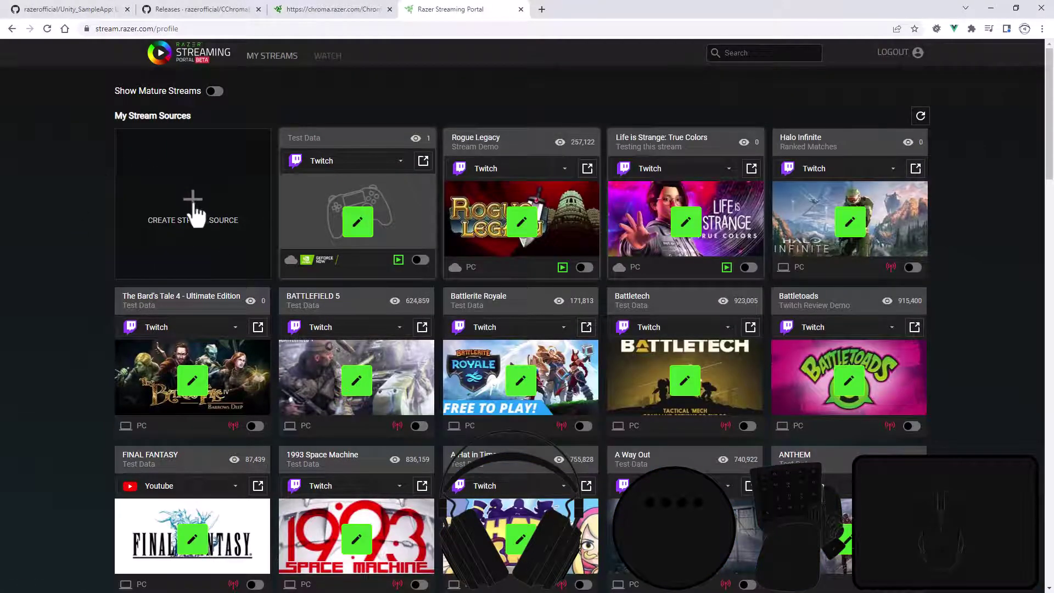
pyautogui.click(358, 226)
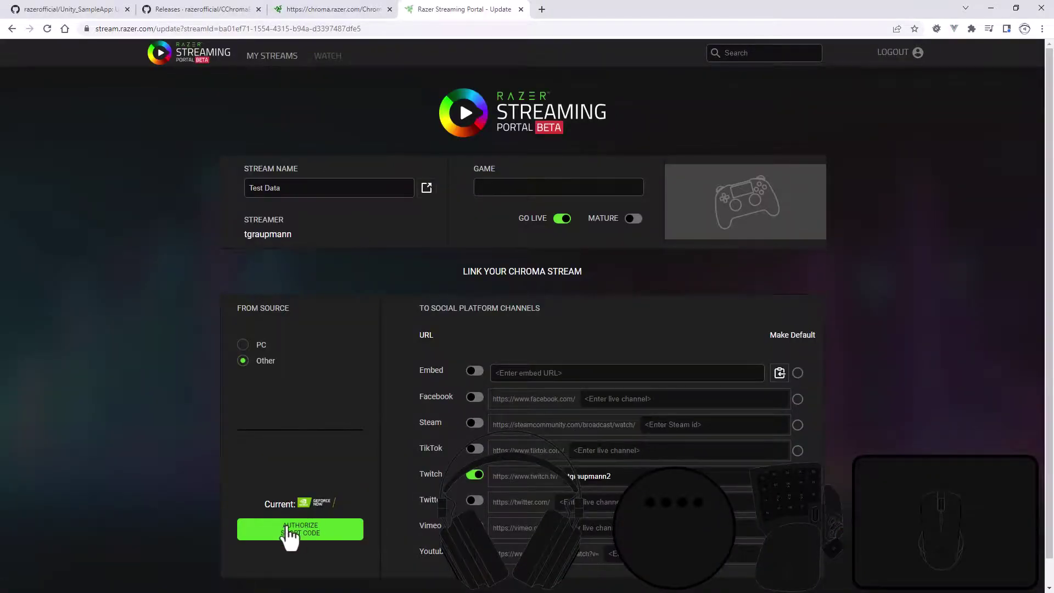
pyautogui.click(288, 531)
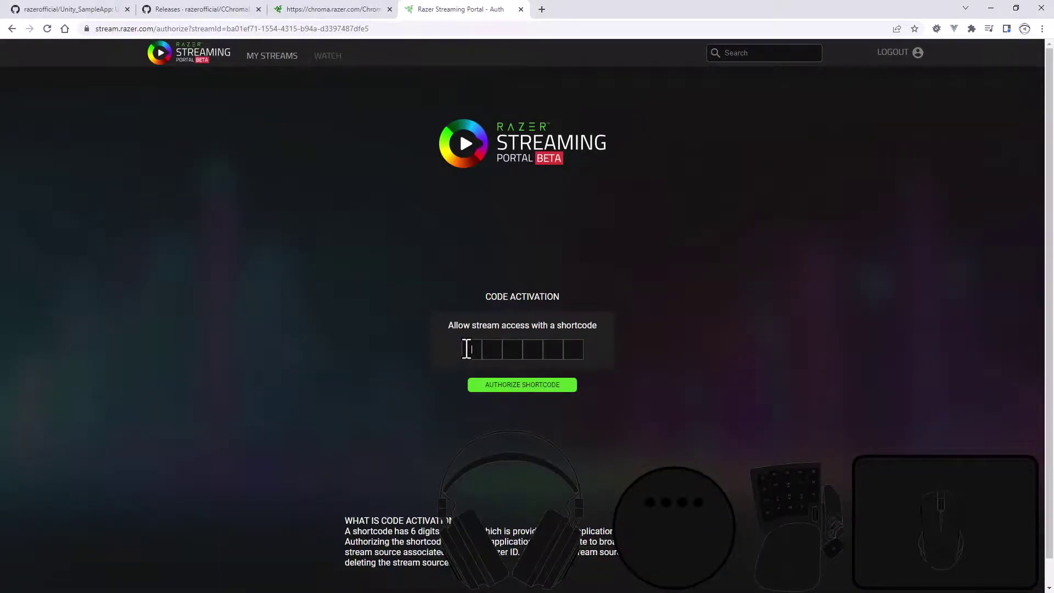
pyautogui.hotkey('alt', 'Tab')
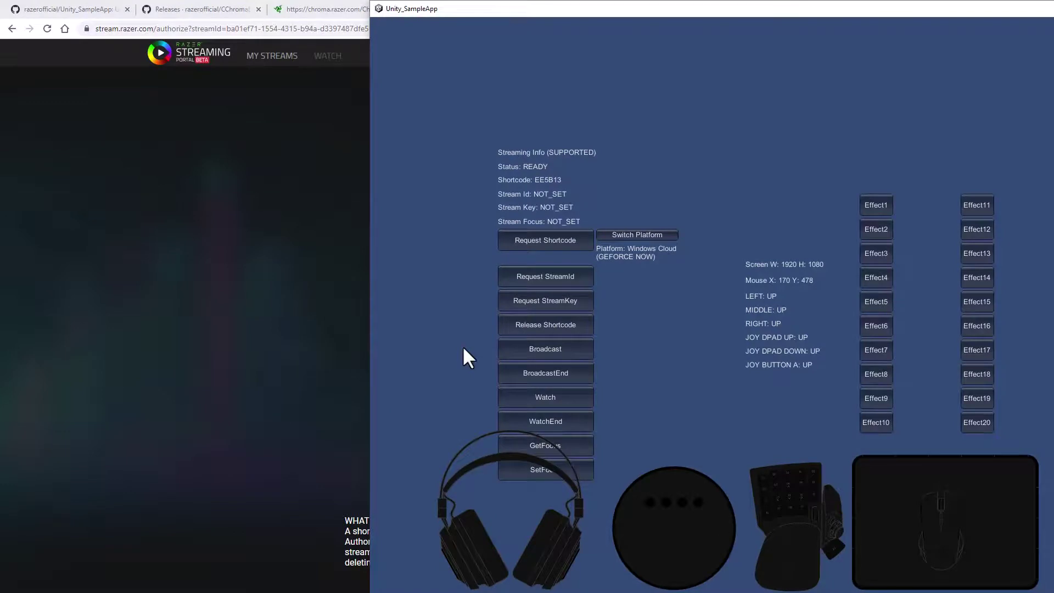
pyautogui.hotkey('alt', 'Tab')
pyautogui.write('EE')
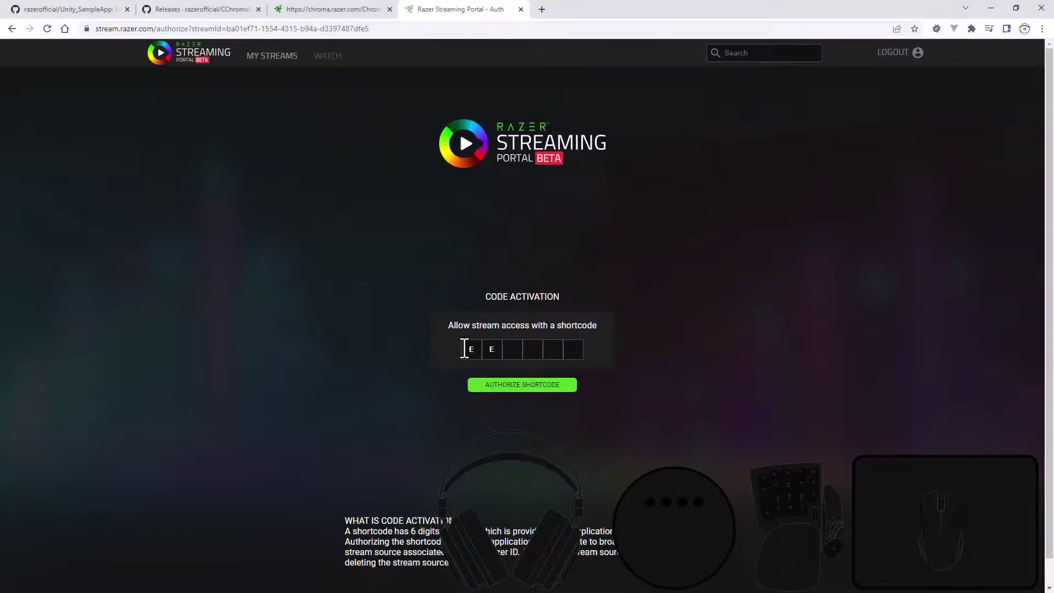
pyautogui.write('5')
pyautogui.hotkey('alt', 'Tab')
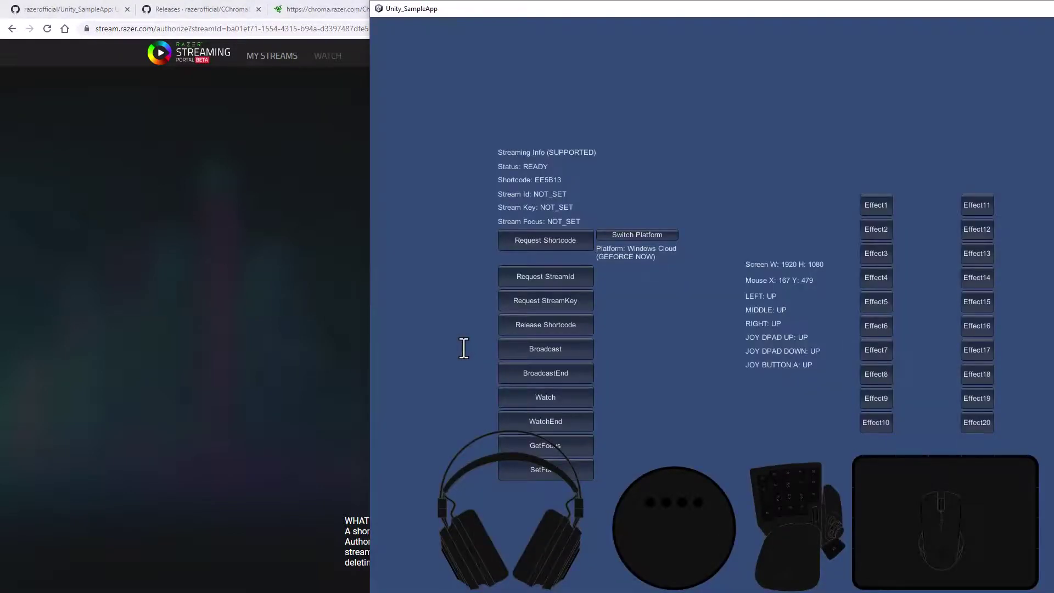
pyautogui.hotkey('alt', 'Tab')
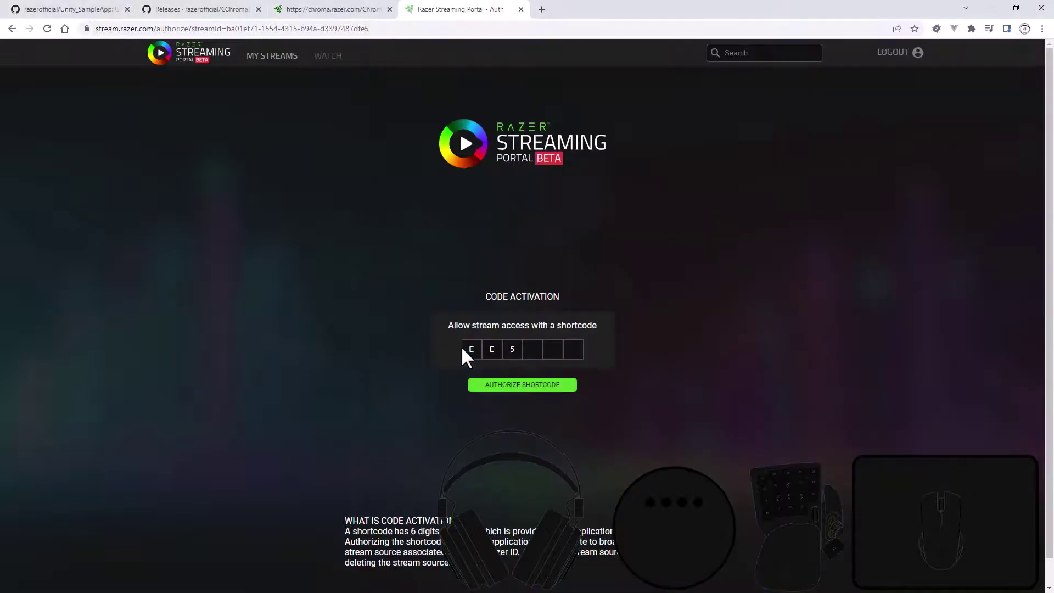
pyautogui.write('B13')
pyautogui.click(501, 385)
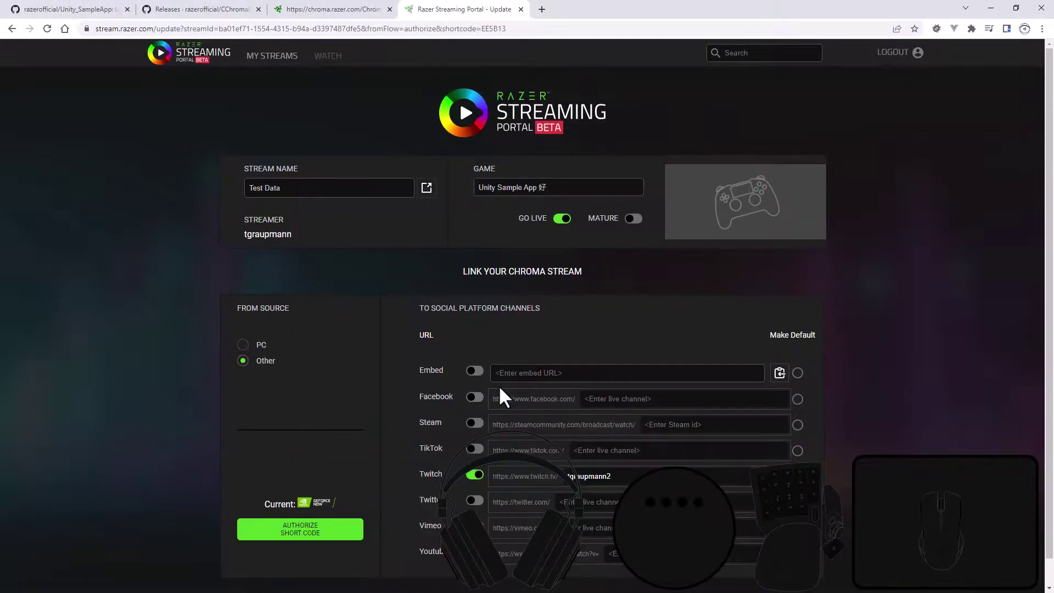
pyautogui.hotkey('alt', 'Tab')
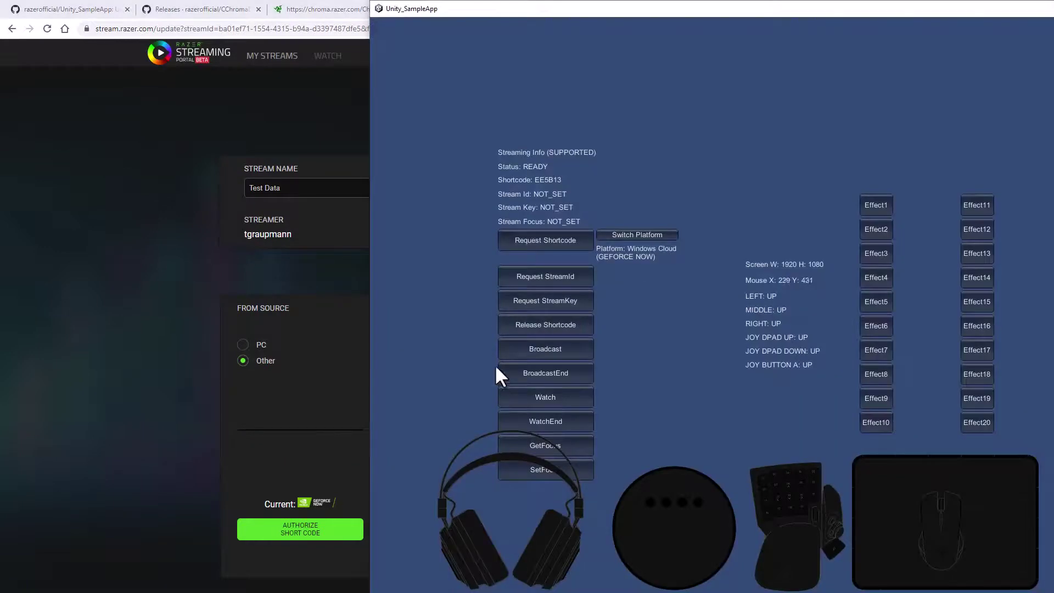
# Request a fresh stream ID and stream key, release the shortcode, and start broadcasting
pyautogui.click(540, 276)
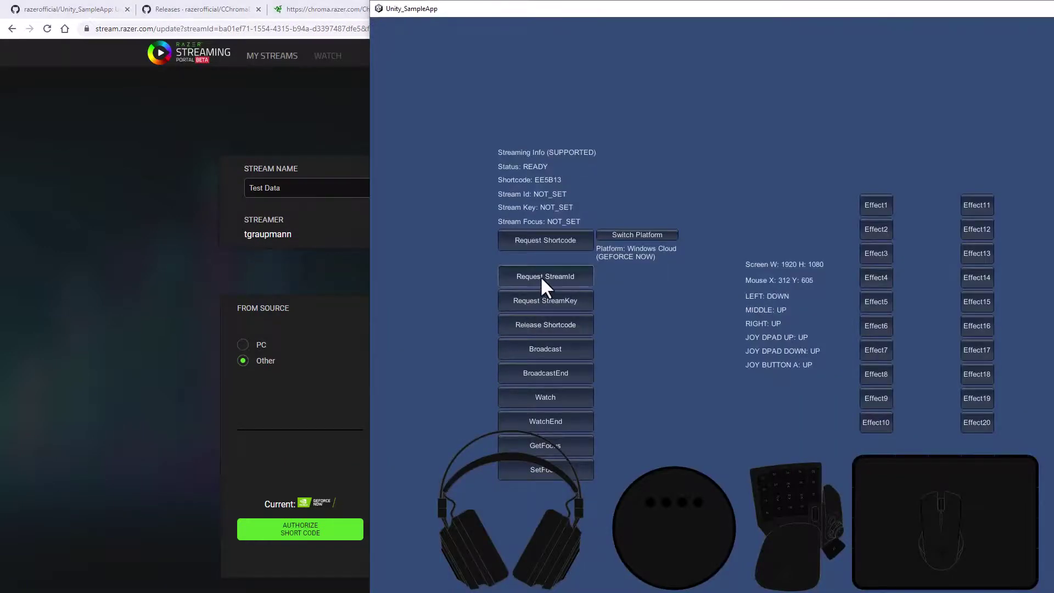
pyautogui.click(553, 295)
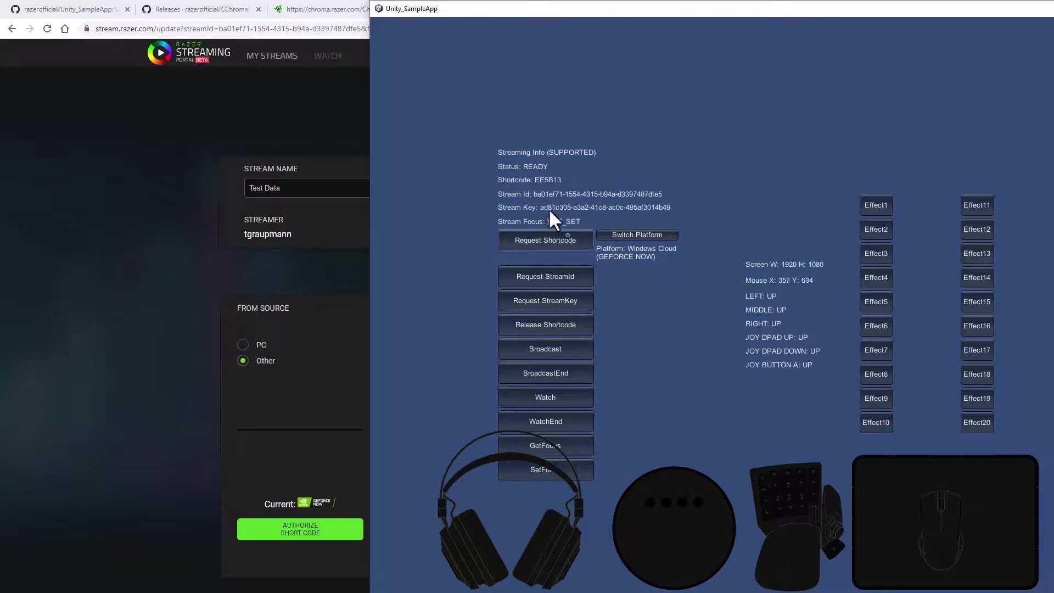
pyautogui.click(546, 322)
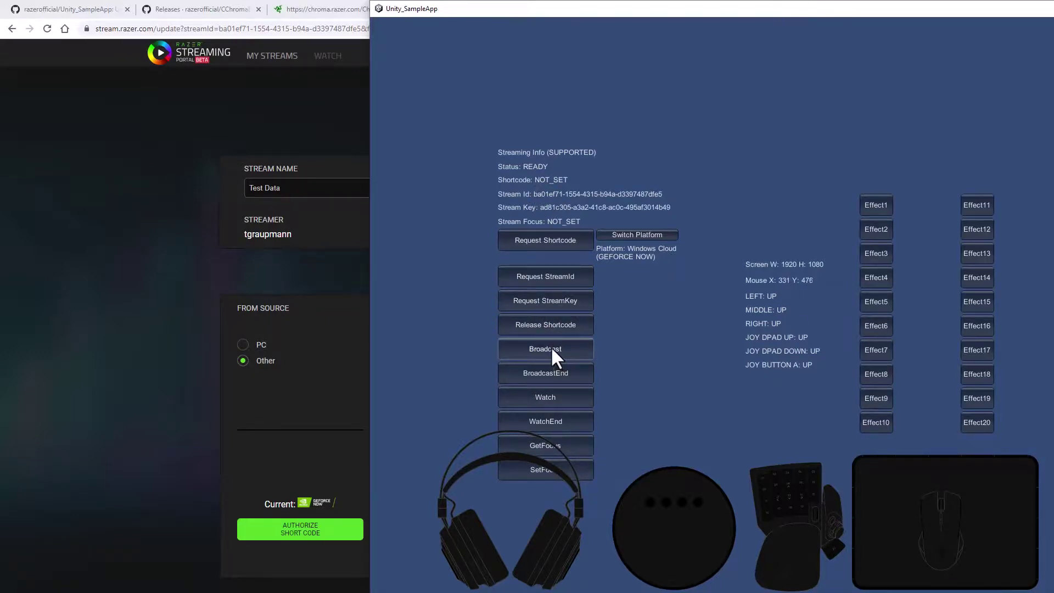
pyautogui.click(551, 345)
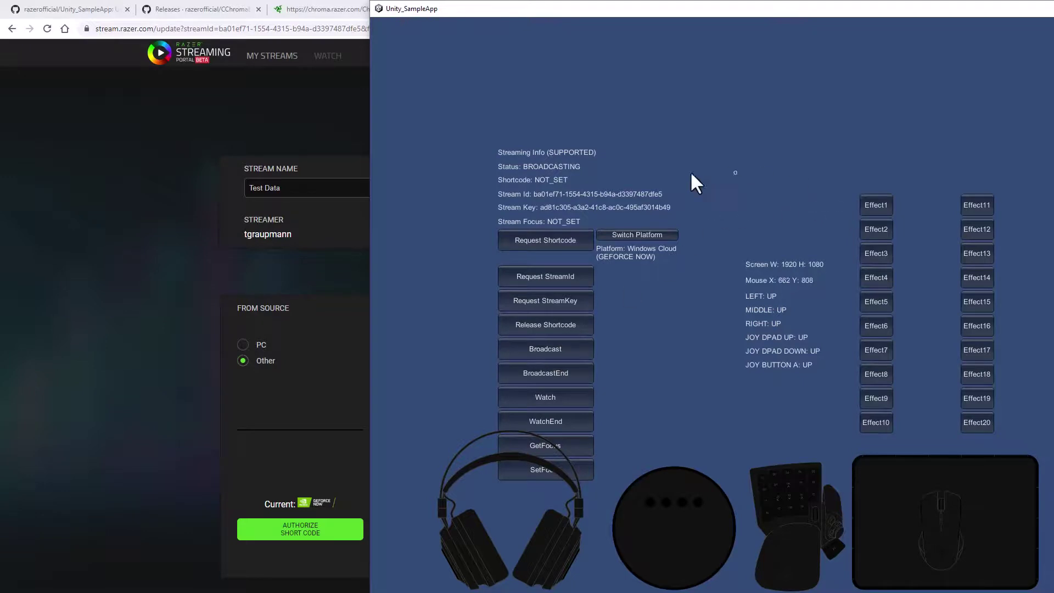
pyautogui.click(168, 301)
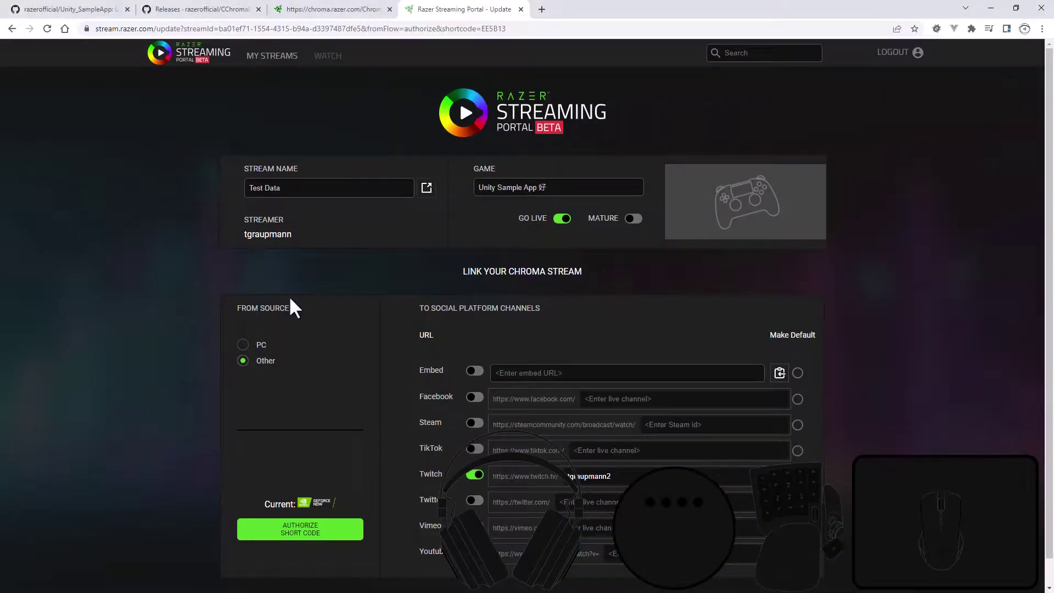
# Open the Test Data stream's Watch page from the external-link icon beside its name
pyautogui.click(426, 188)
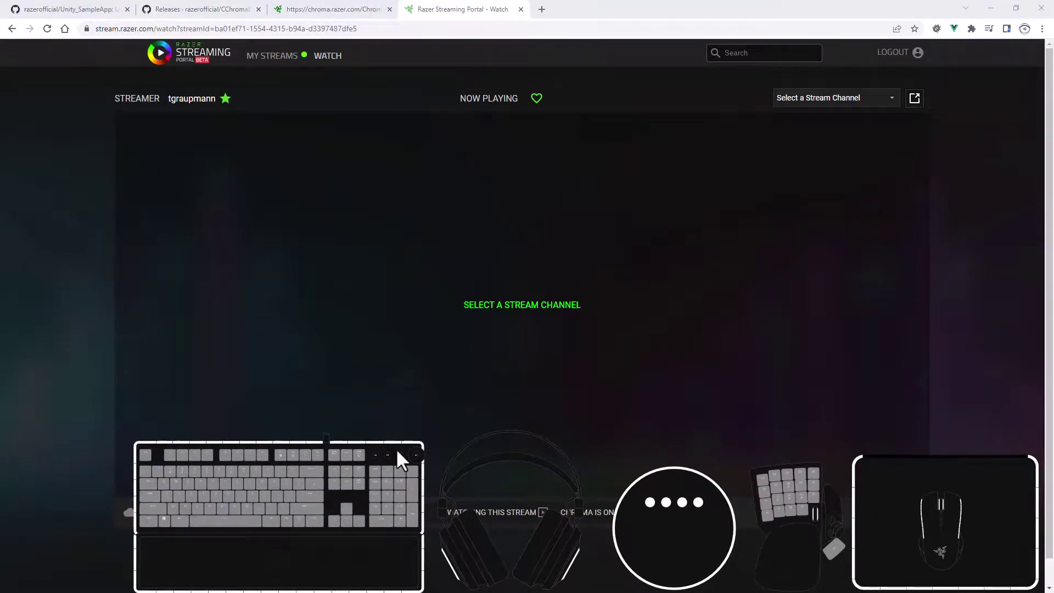
pyautogui.hotkey('alt', 'Tab')
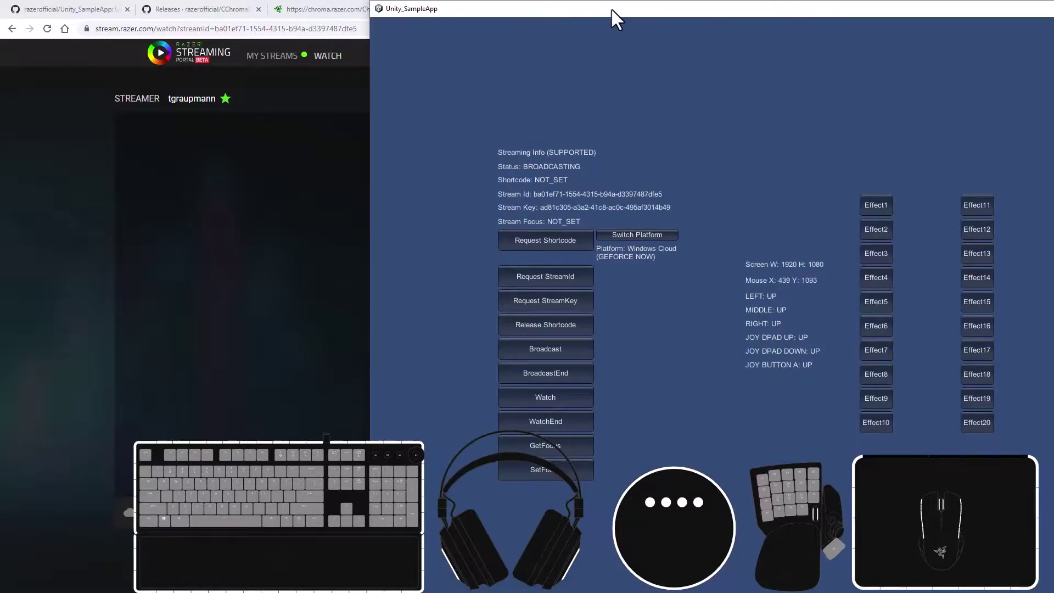
# Move the sample app left, go full-screen, then play Effect1, Effect47, Effect43 and Effect47 again
pyautogui.moveTo(611, 7); pyautogui.dragTo(252, 13)
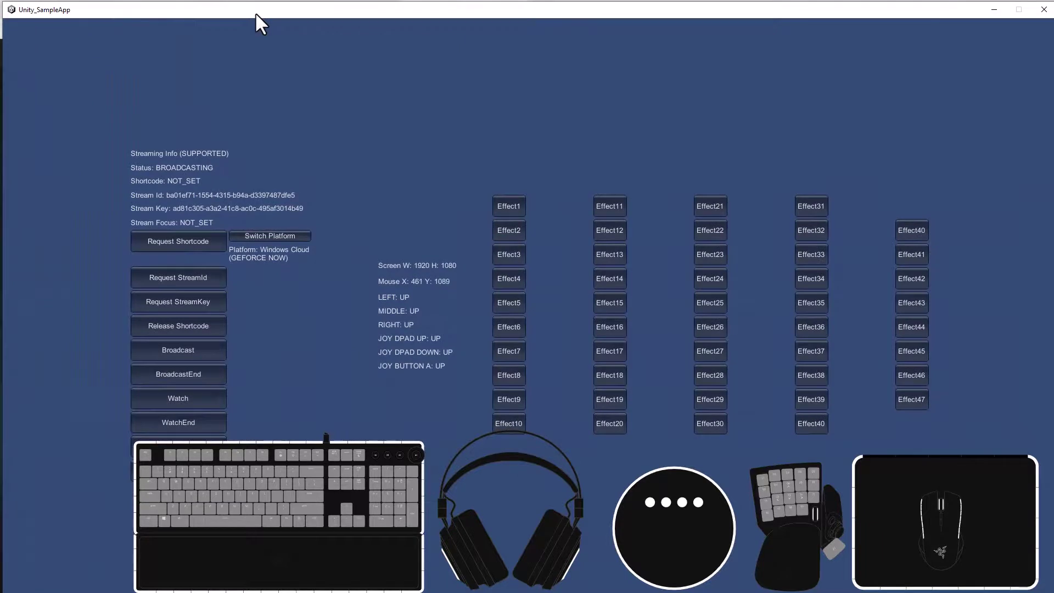
pyautogui.hotkey('alt', 'Return')
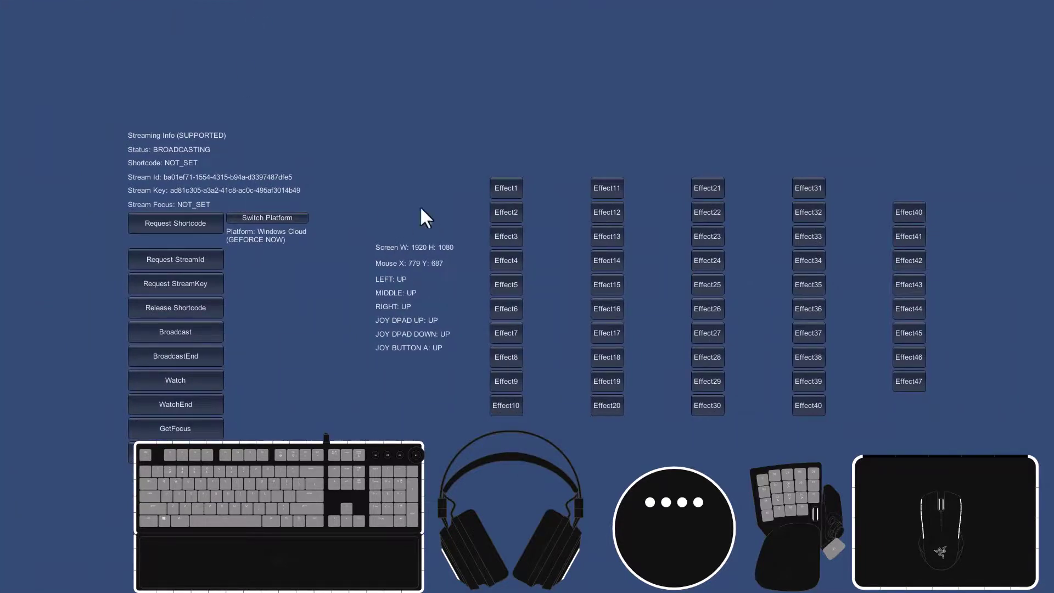
pyautogui.click(506, 193)
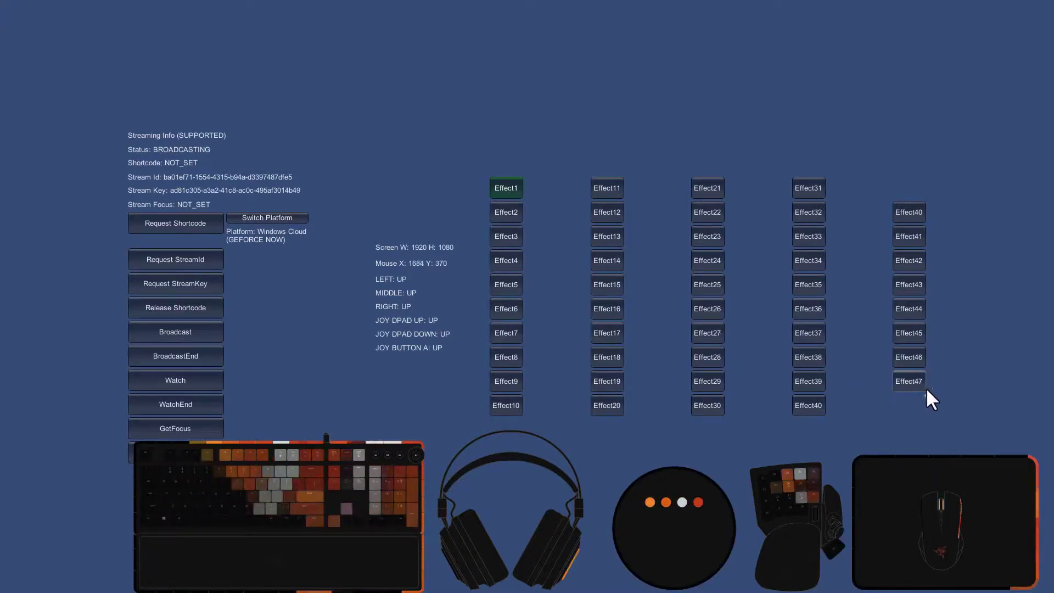
pyautogui.click(912, 381)
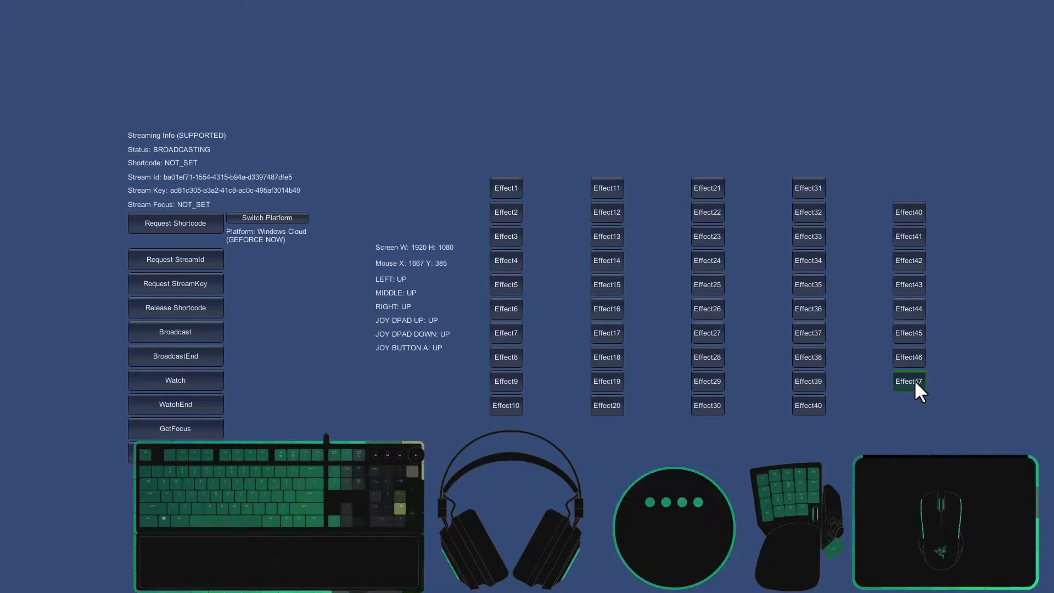
pyautogui.press('Up')
pyautogui.press('Up')
pyautogui.press('Up')
pyautogui.press('Up')
pyautogui.press('Return')
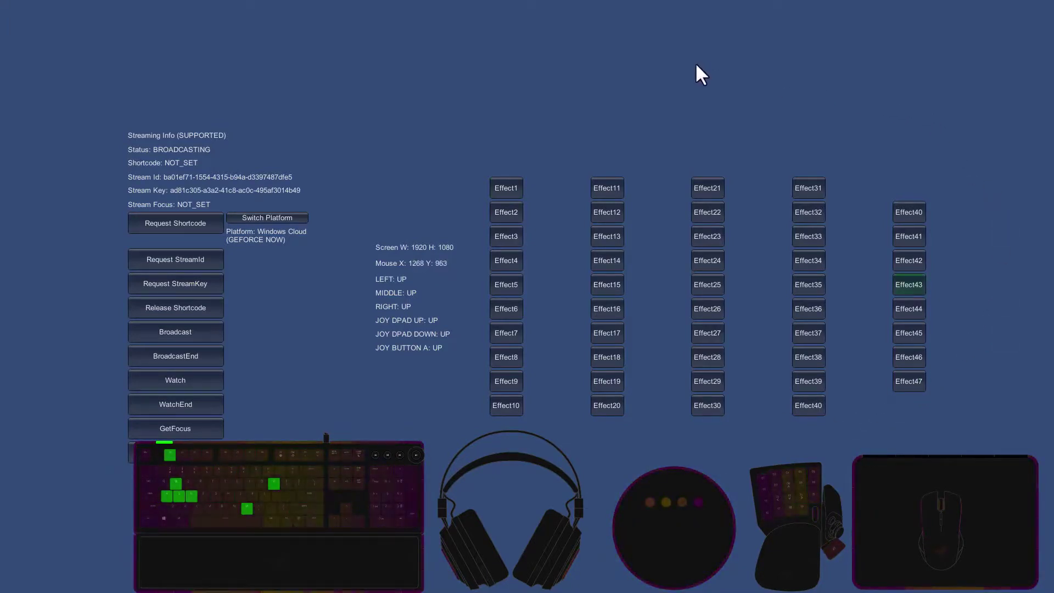
pyautogui.click(909, 381)
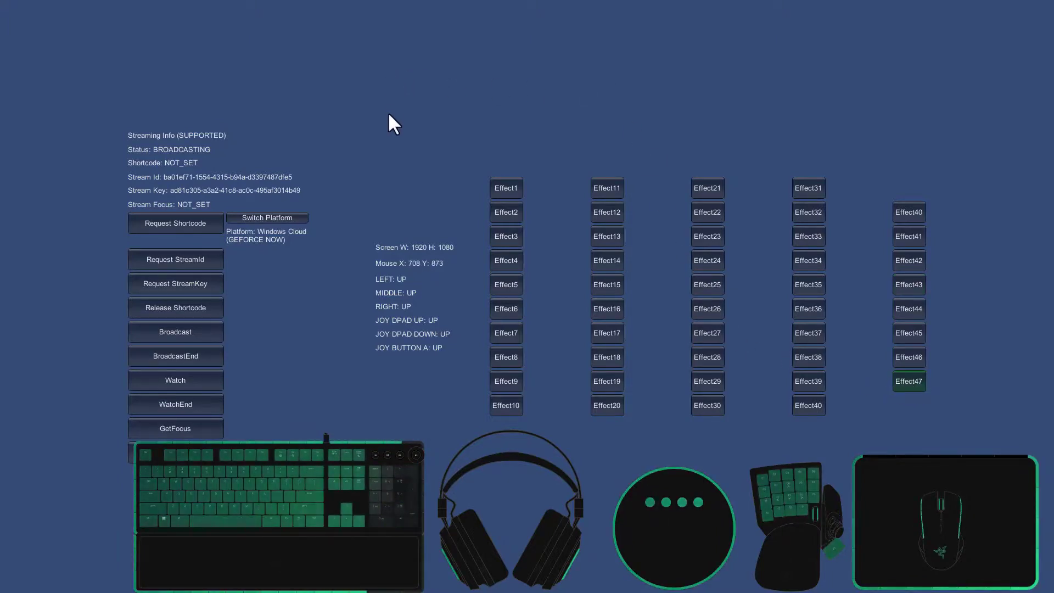